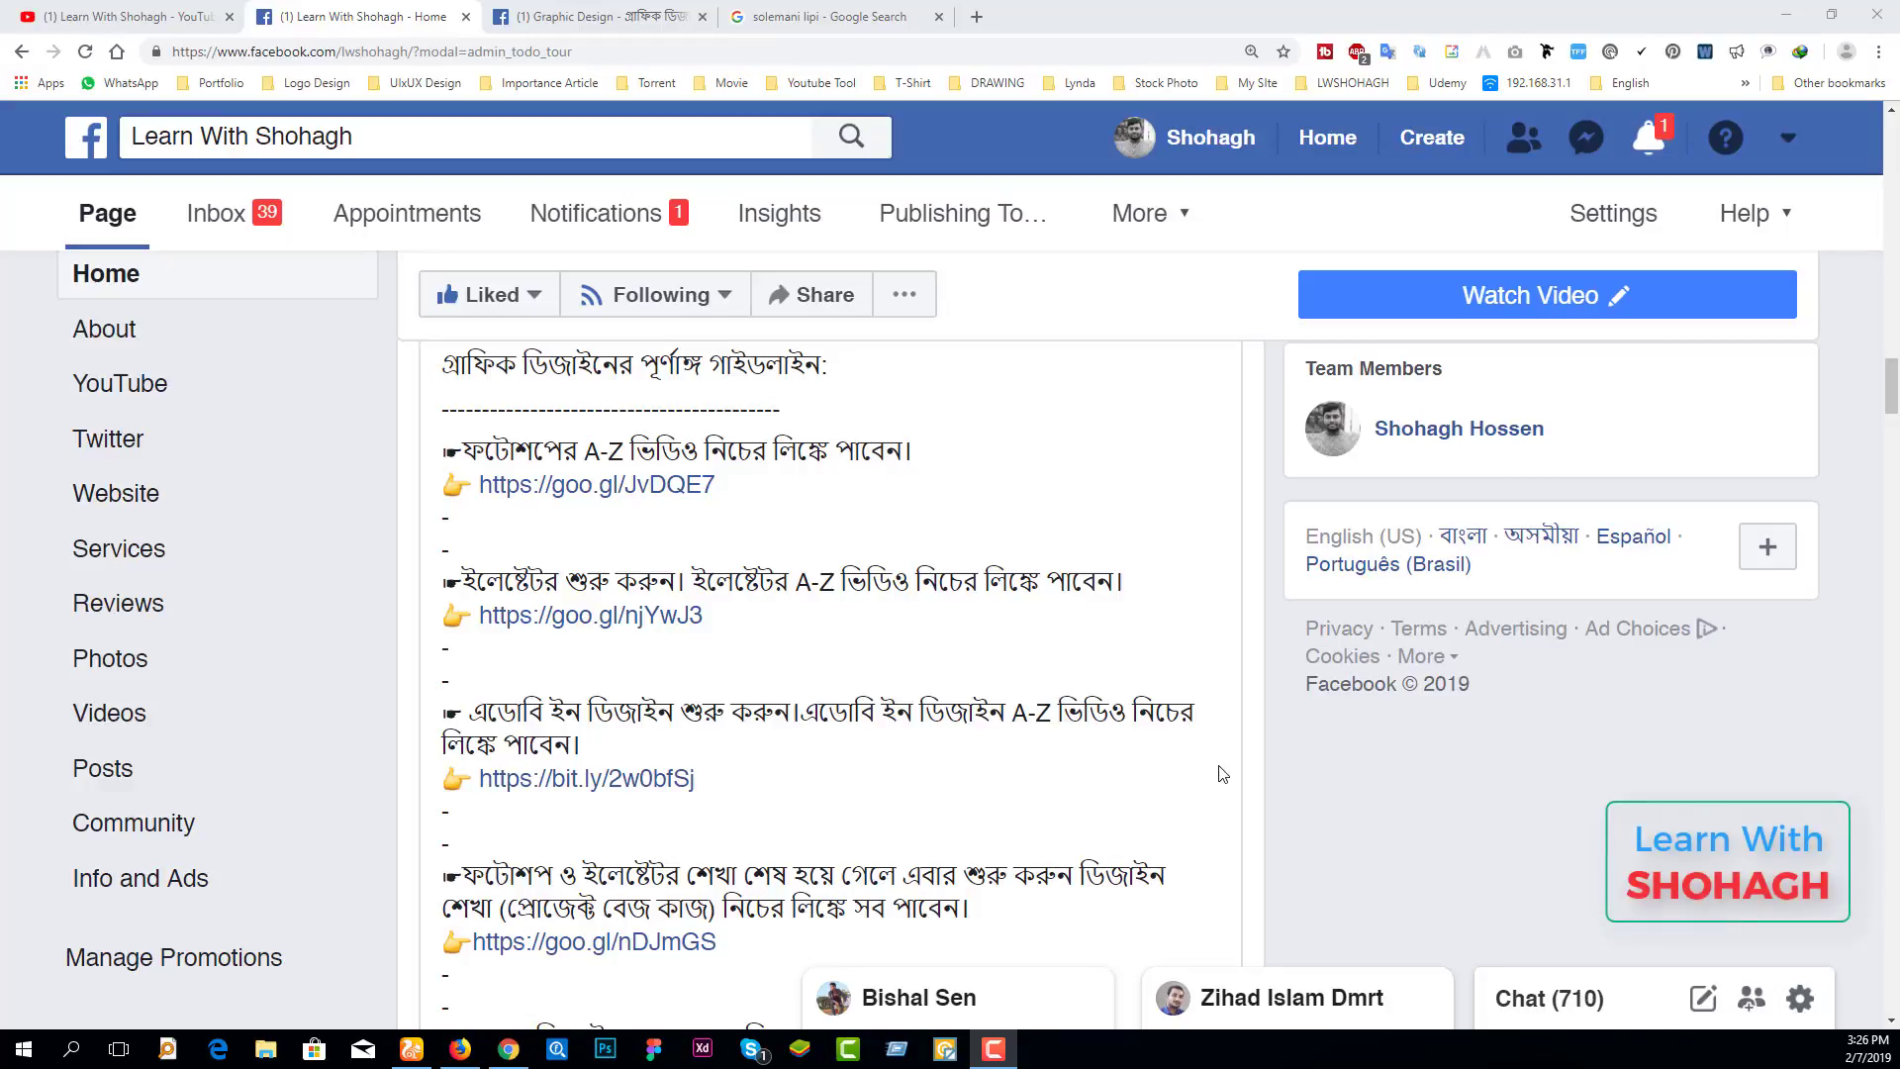
- Scroll around the Learn With Shohagh page's pinned graphic design guideline post
scroll(871, 564, up, 5)
scroll(429, 552, down, 3)
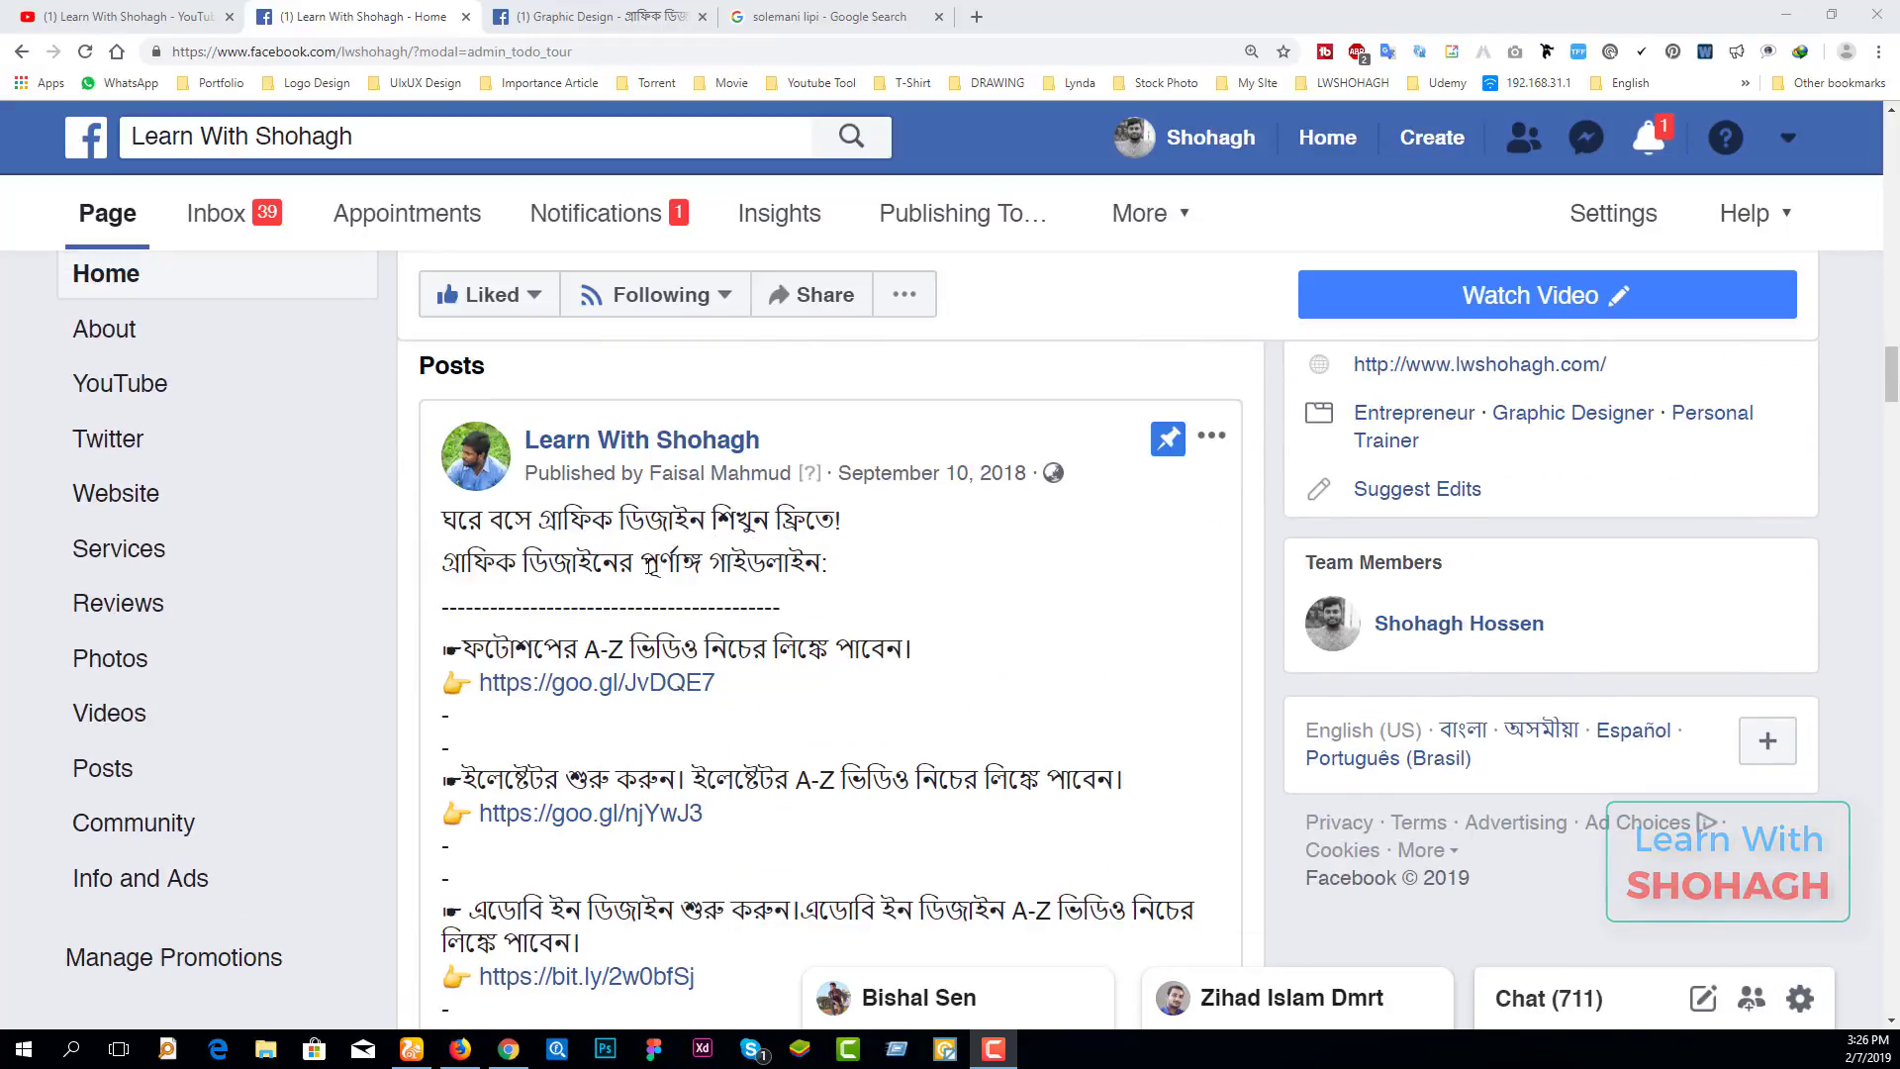
- On the Graphic Design group post, highlight its first Bangla word গ্রুপ
click(593, 16)
scroll(467, 416, up, 1)
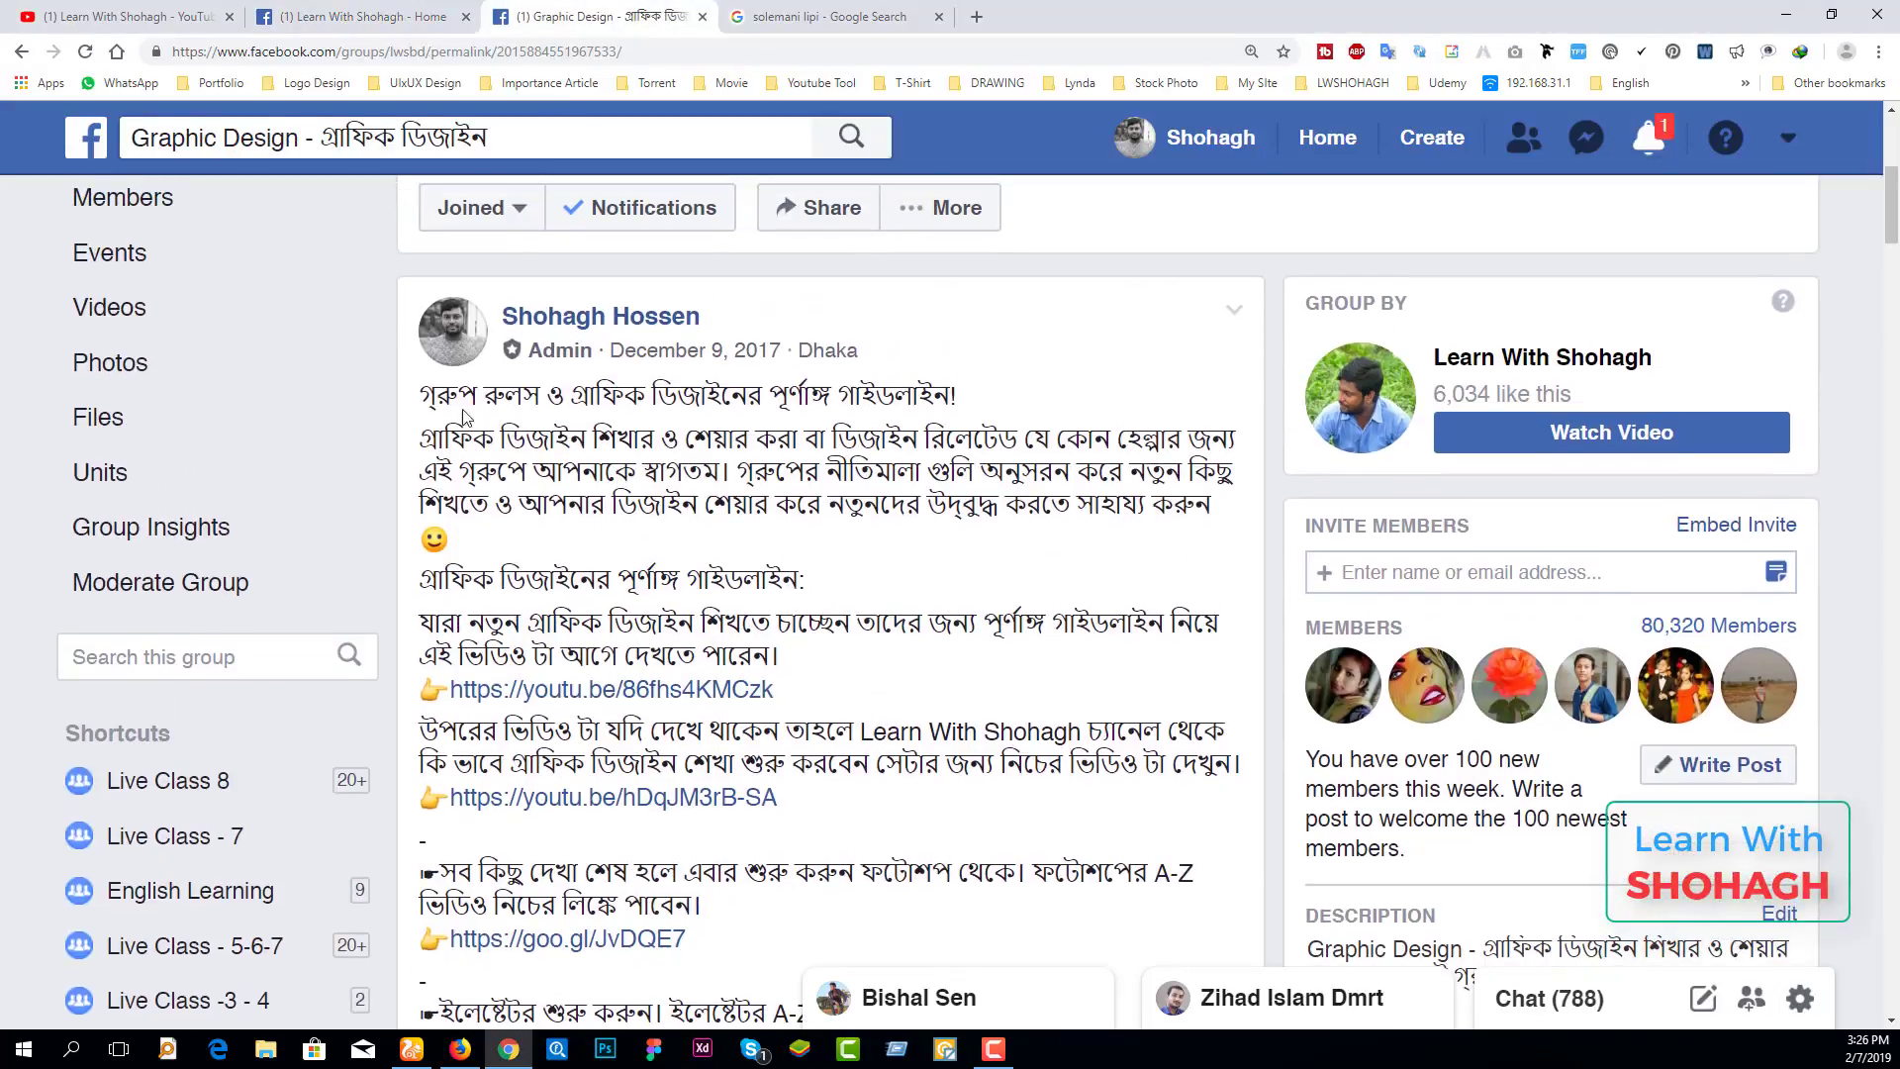
drag(421, 396, 483, 396)
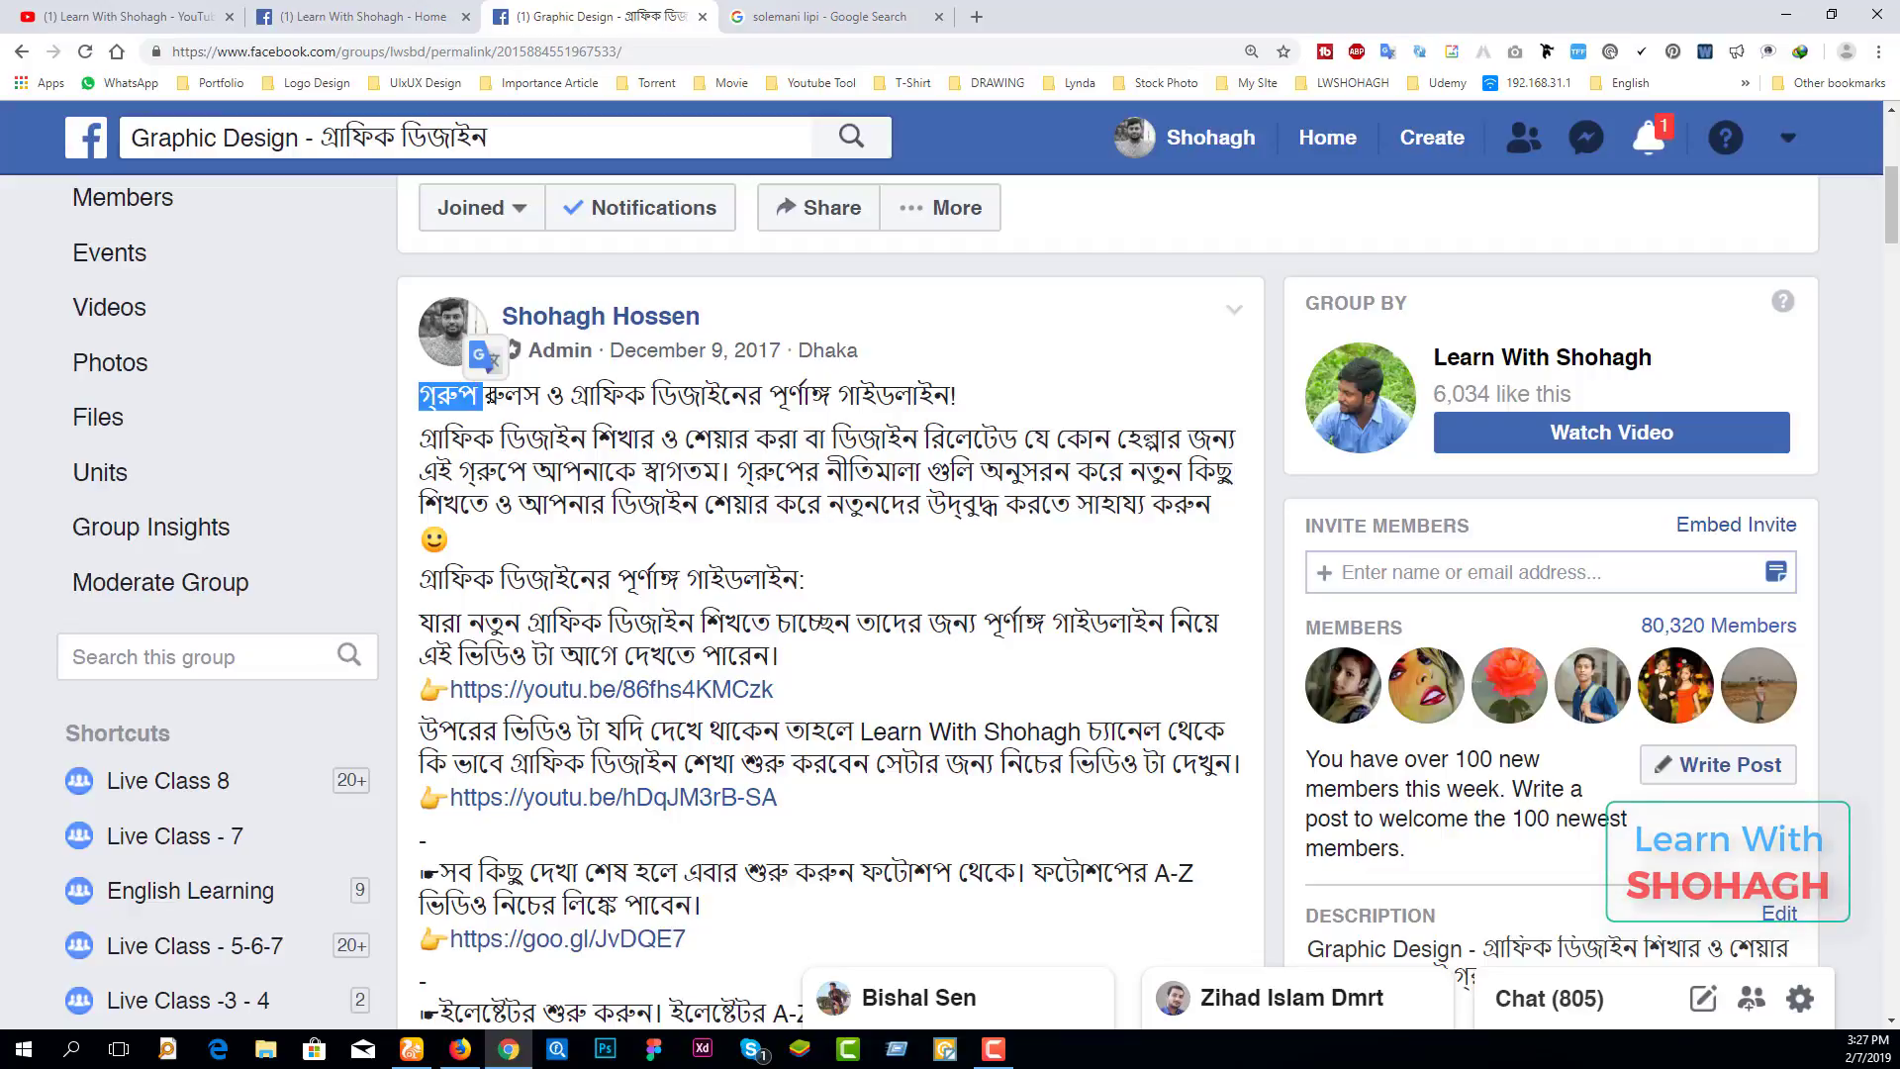
- Zoom the 'solemani lipi' results in and back, then open the freebanglafont.com result in a new tab
click(859, 16)
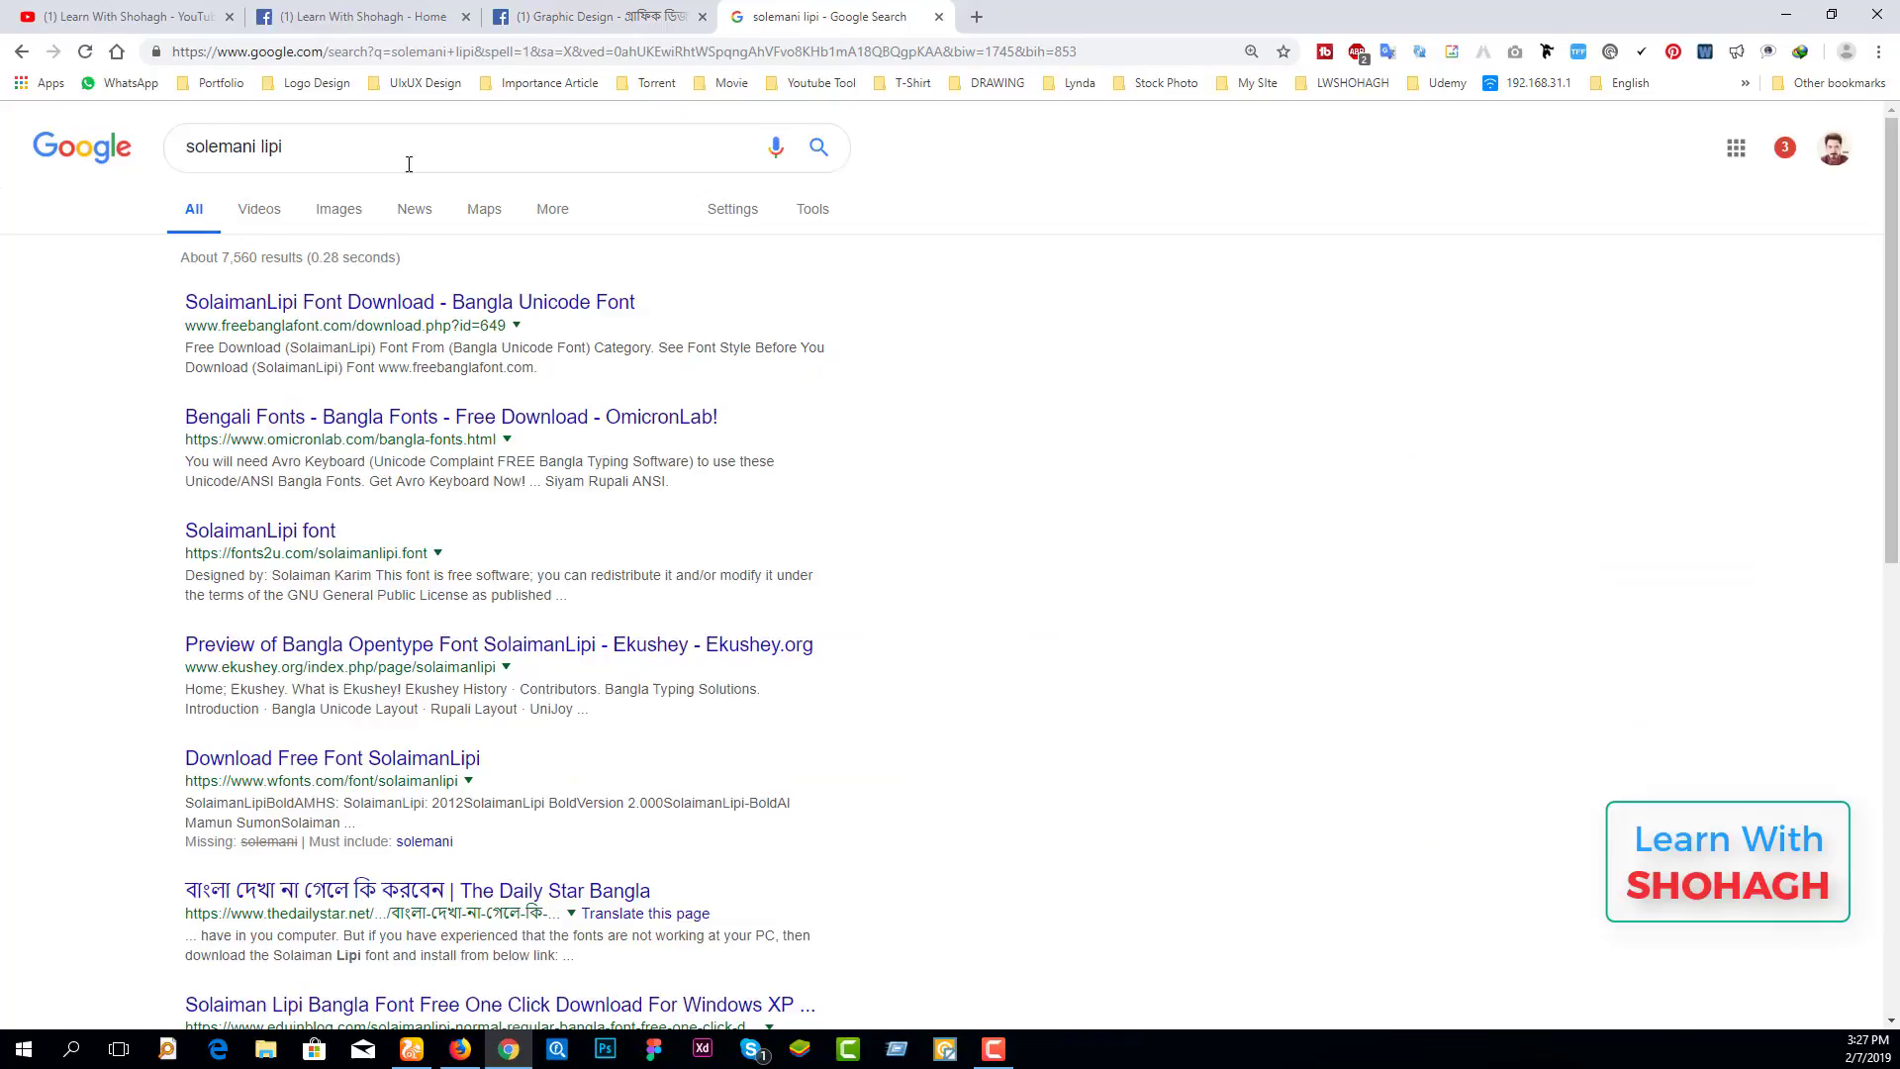
key(ctrl+plus)
key(ctrl+plus)
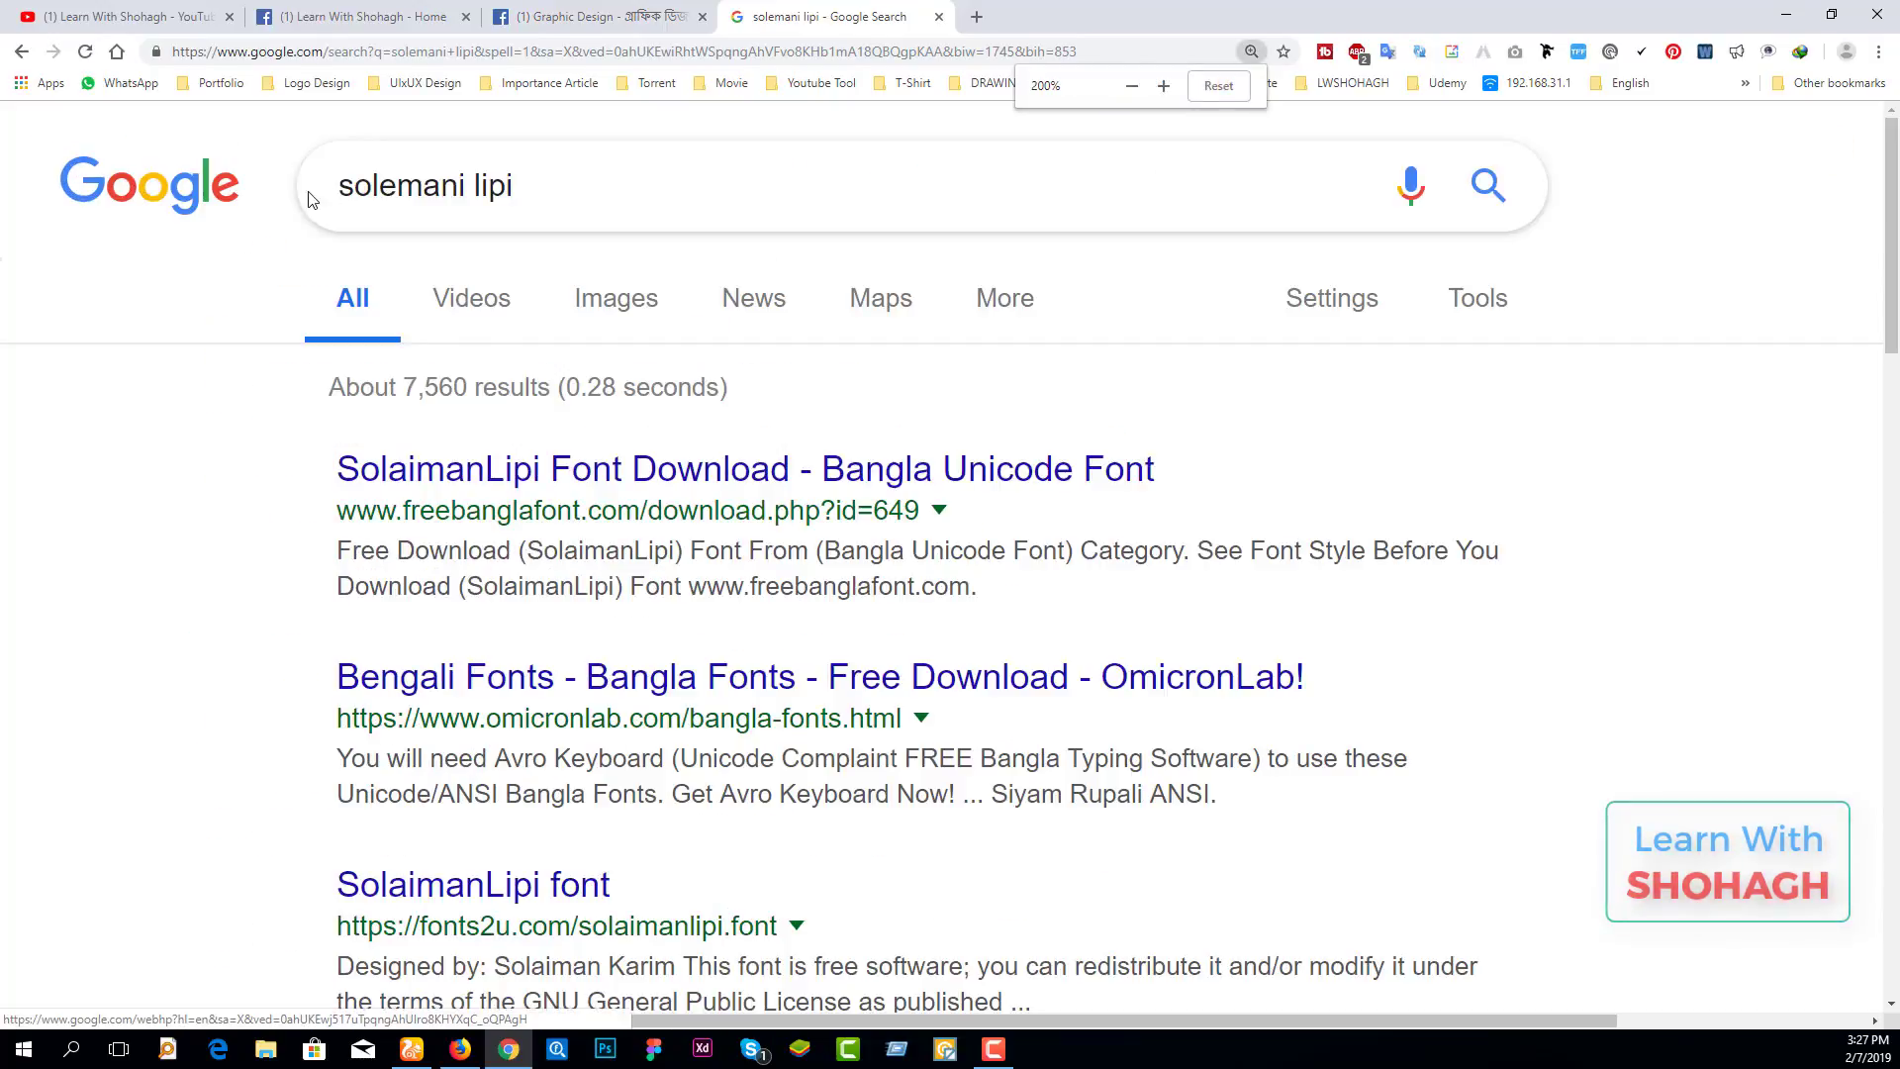
key(ctrl+plus)
key(ctrl+0)
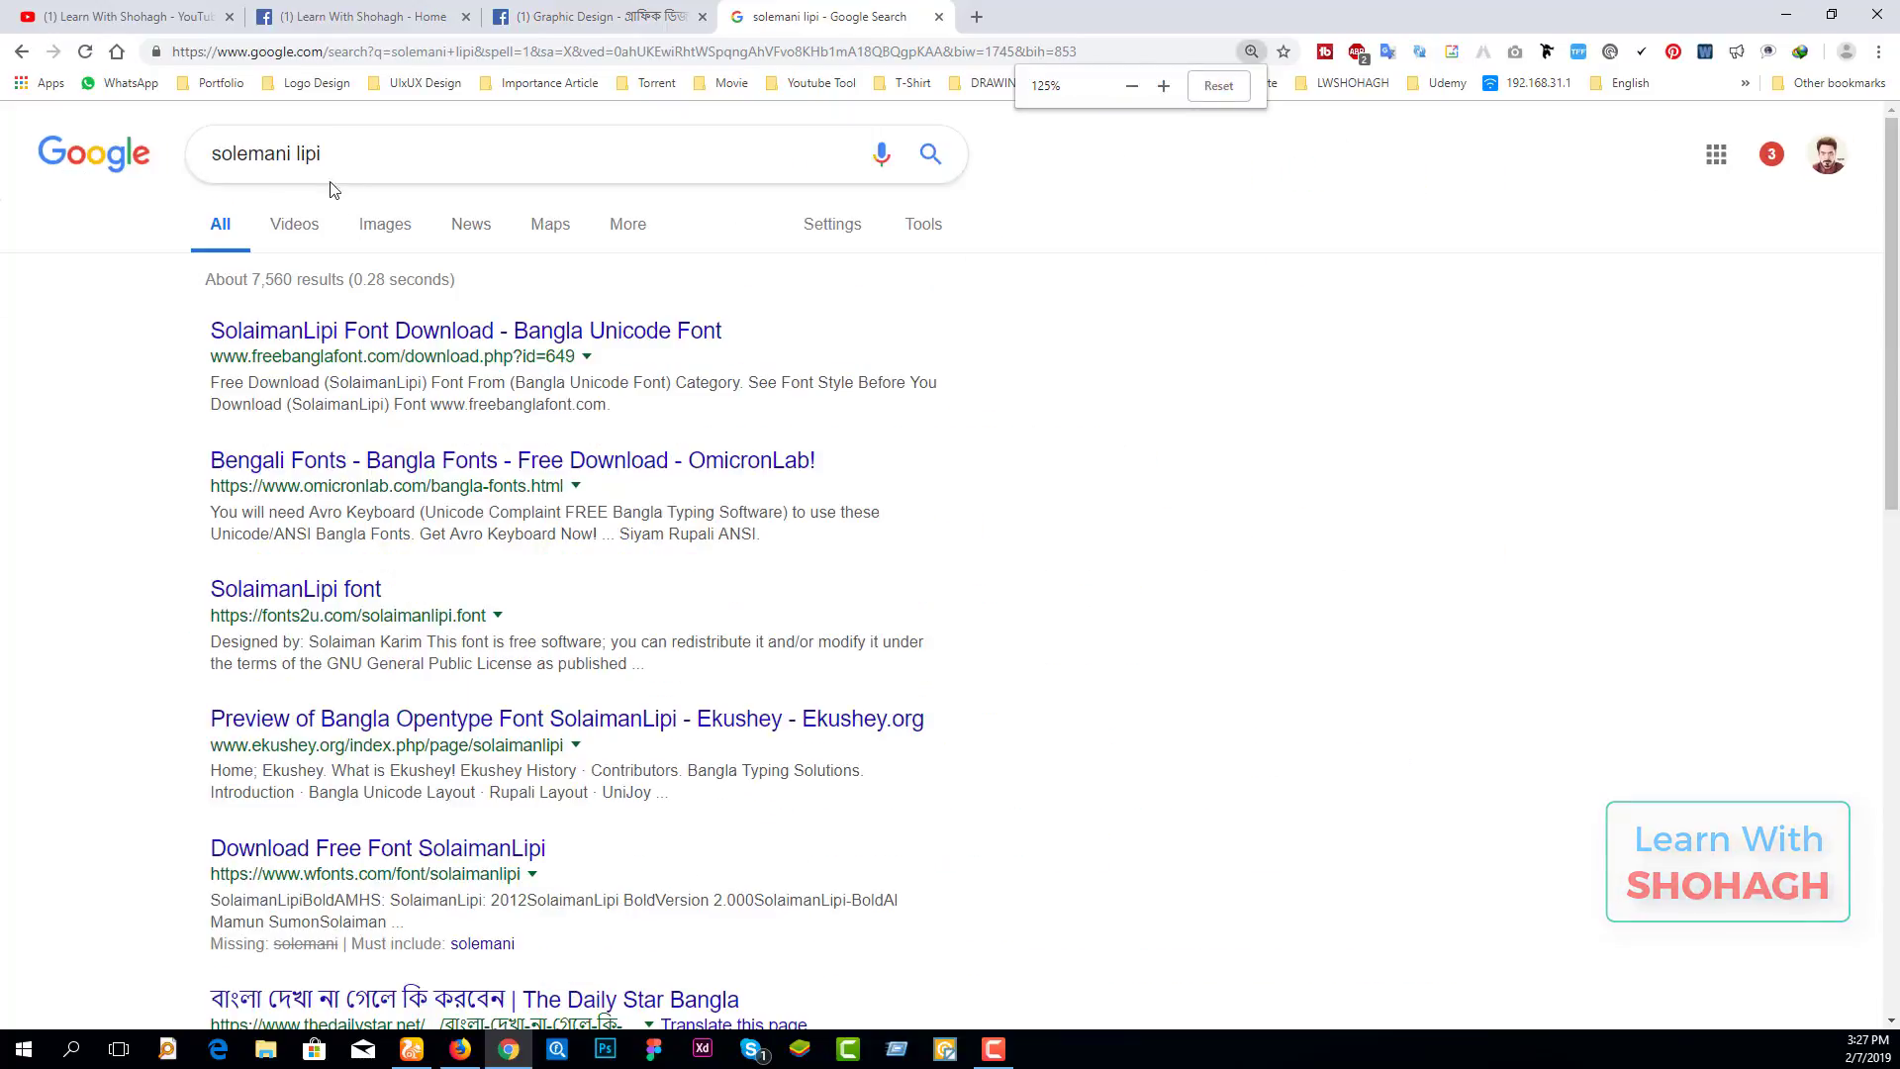
middle_click(296, 336)
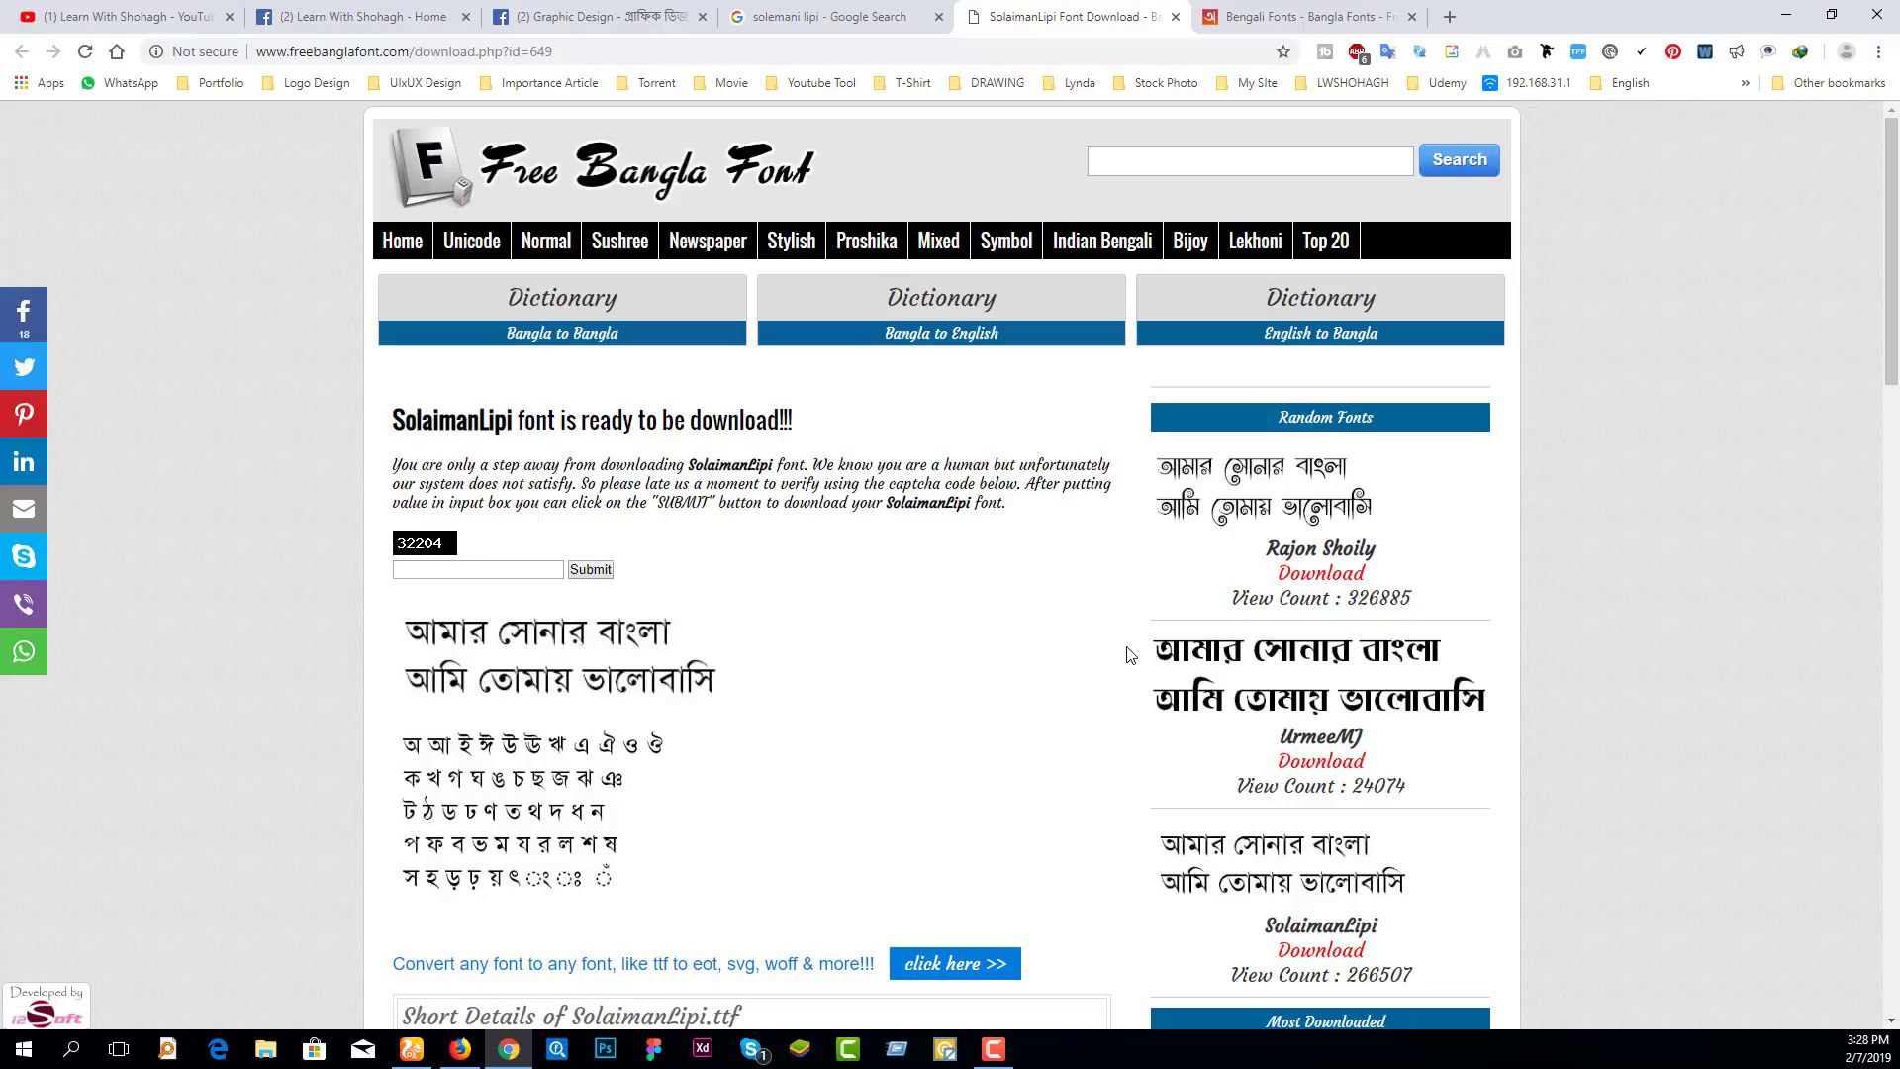
- Enter captcha code 32204 and download SolaimanLipi.zip, then close the Thanks page
click(527, 571)
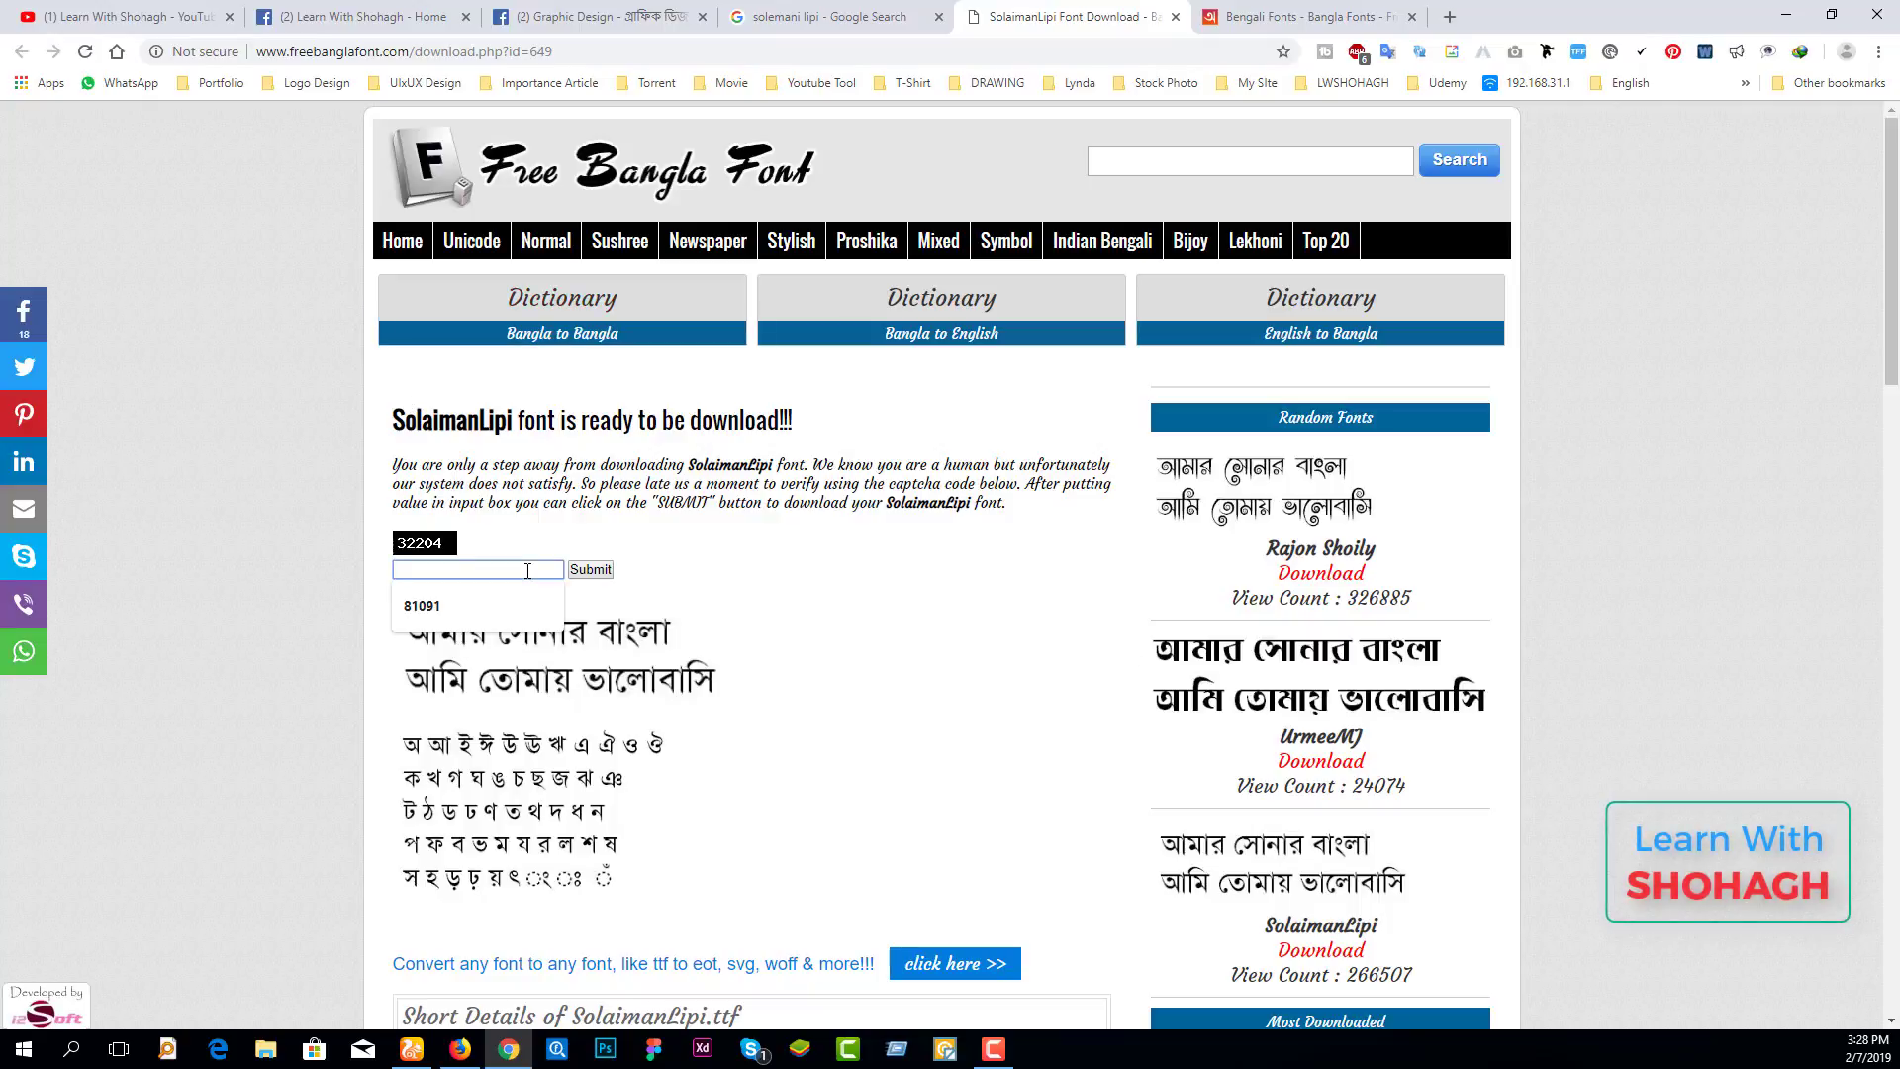
text(322)
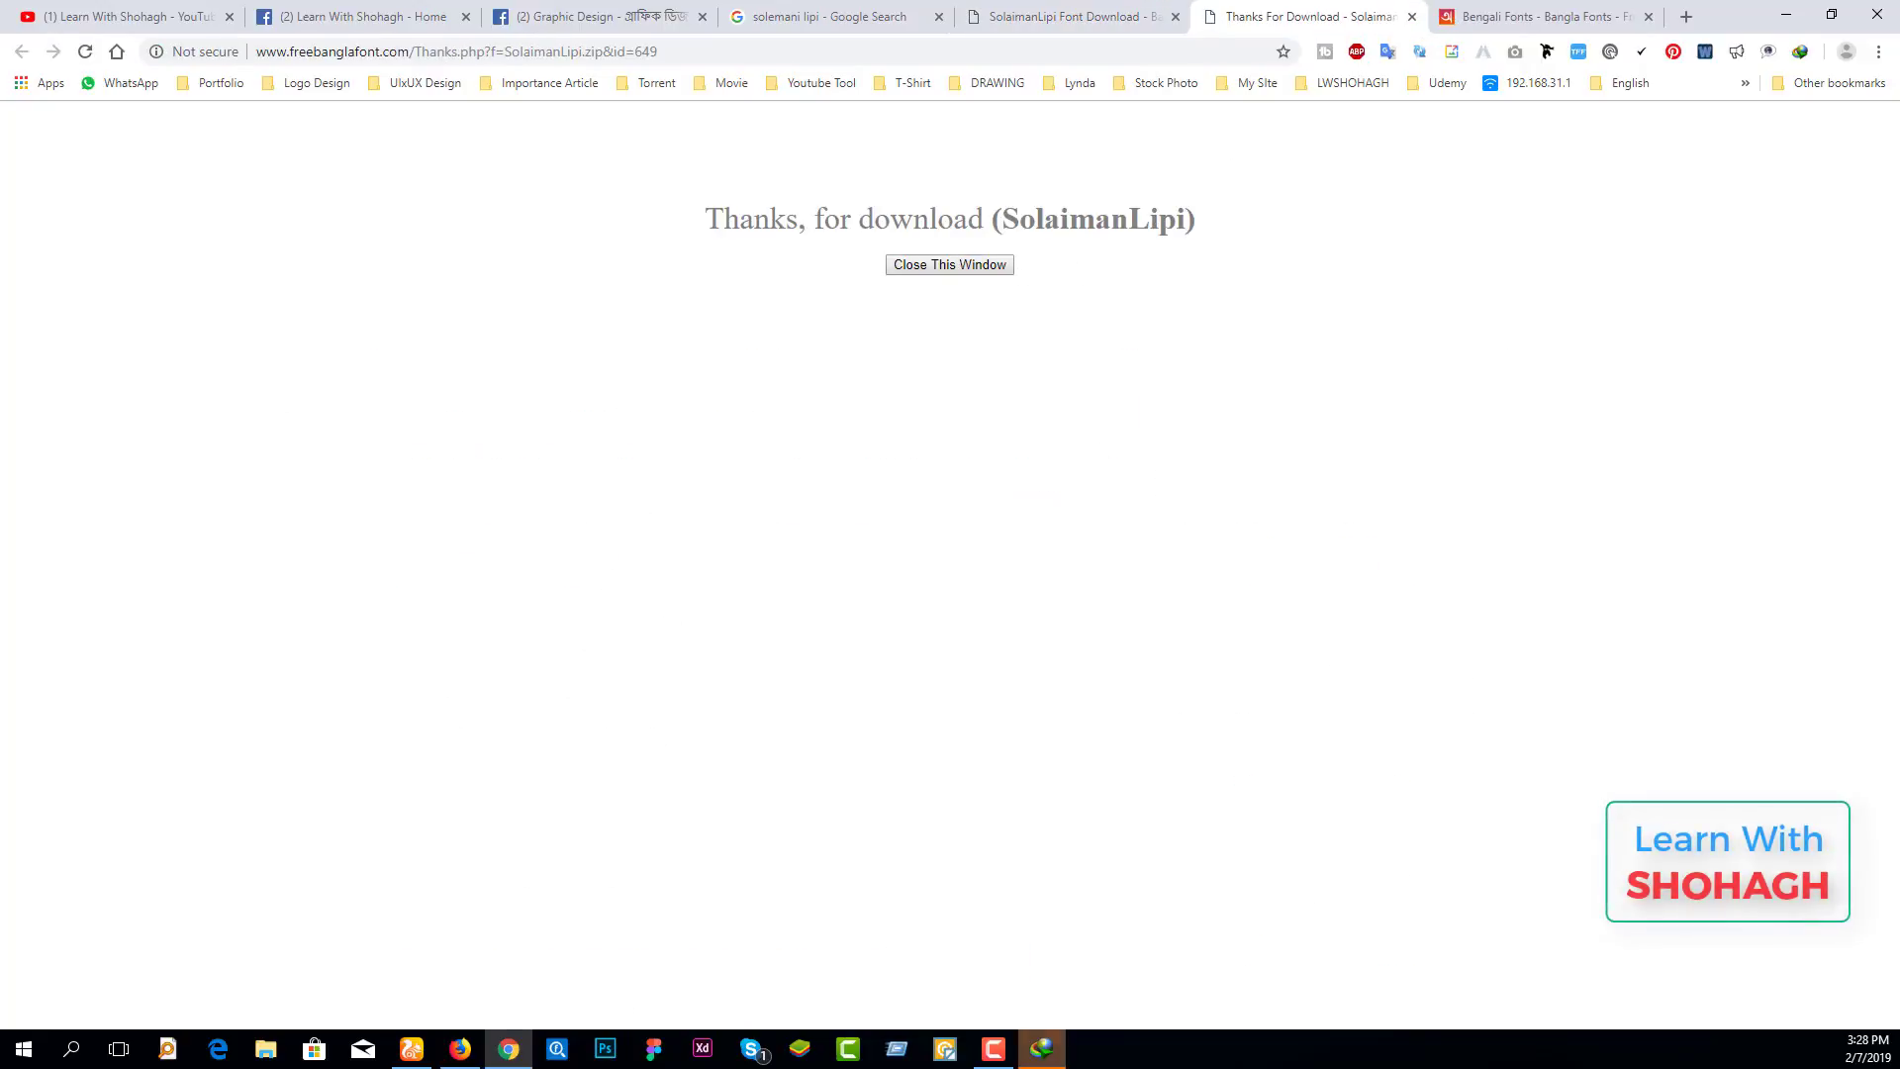
click(1026, 549)
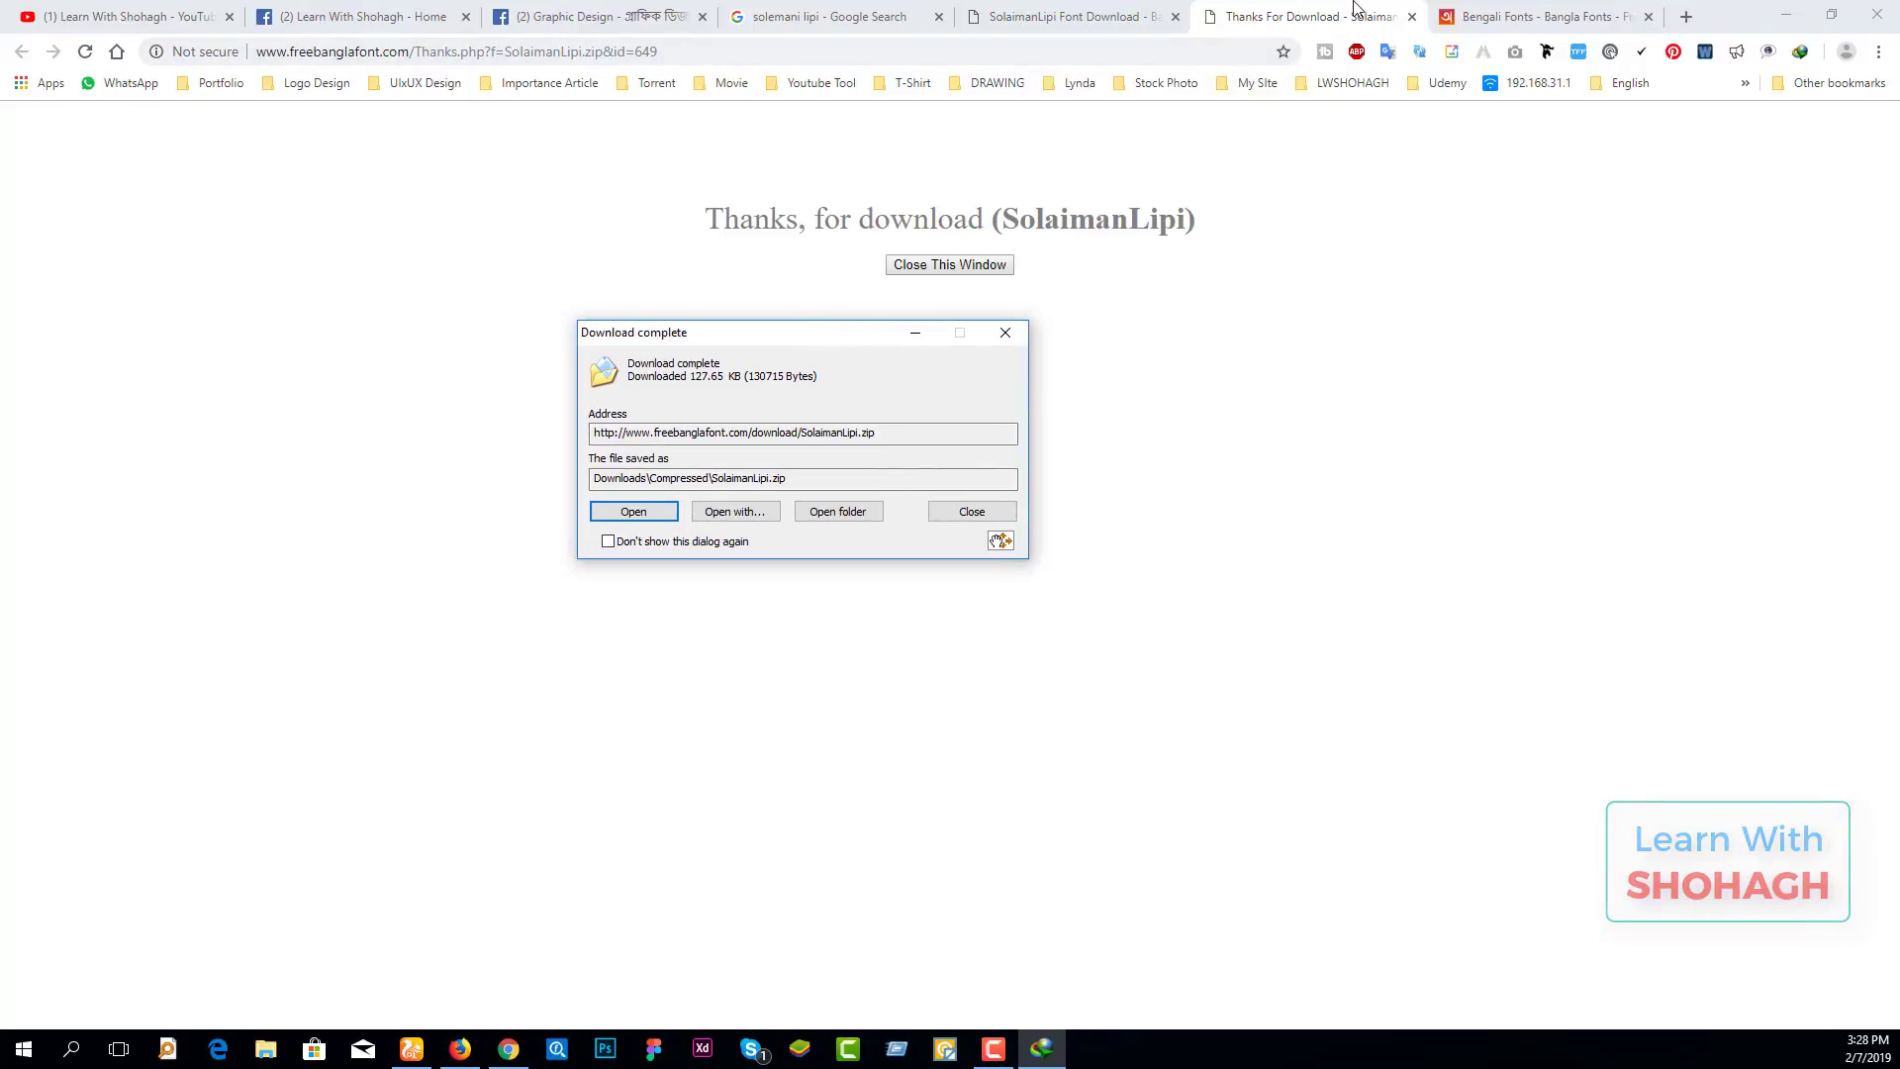
click(1411, 17)
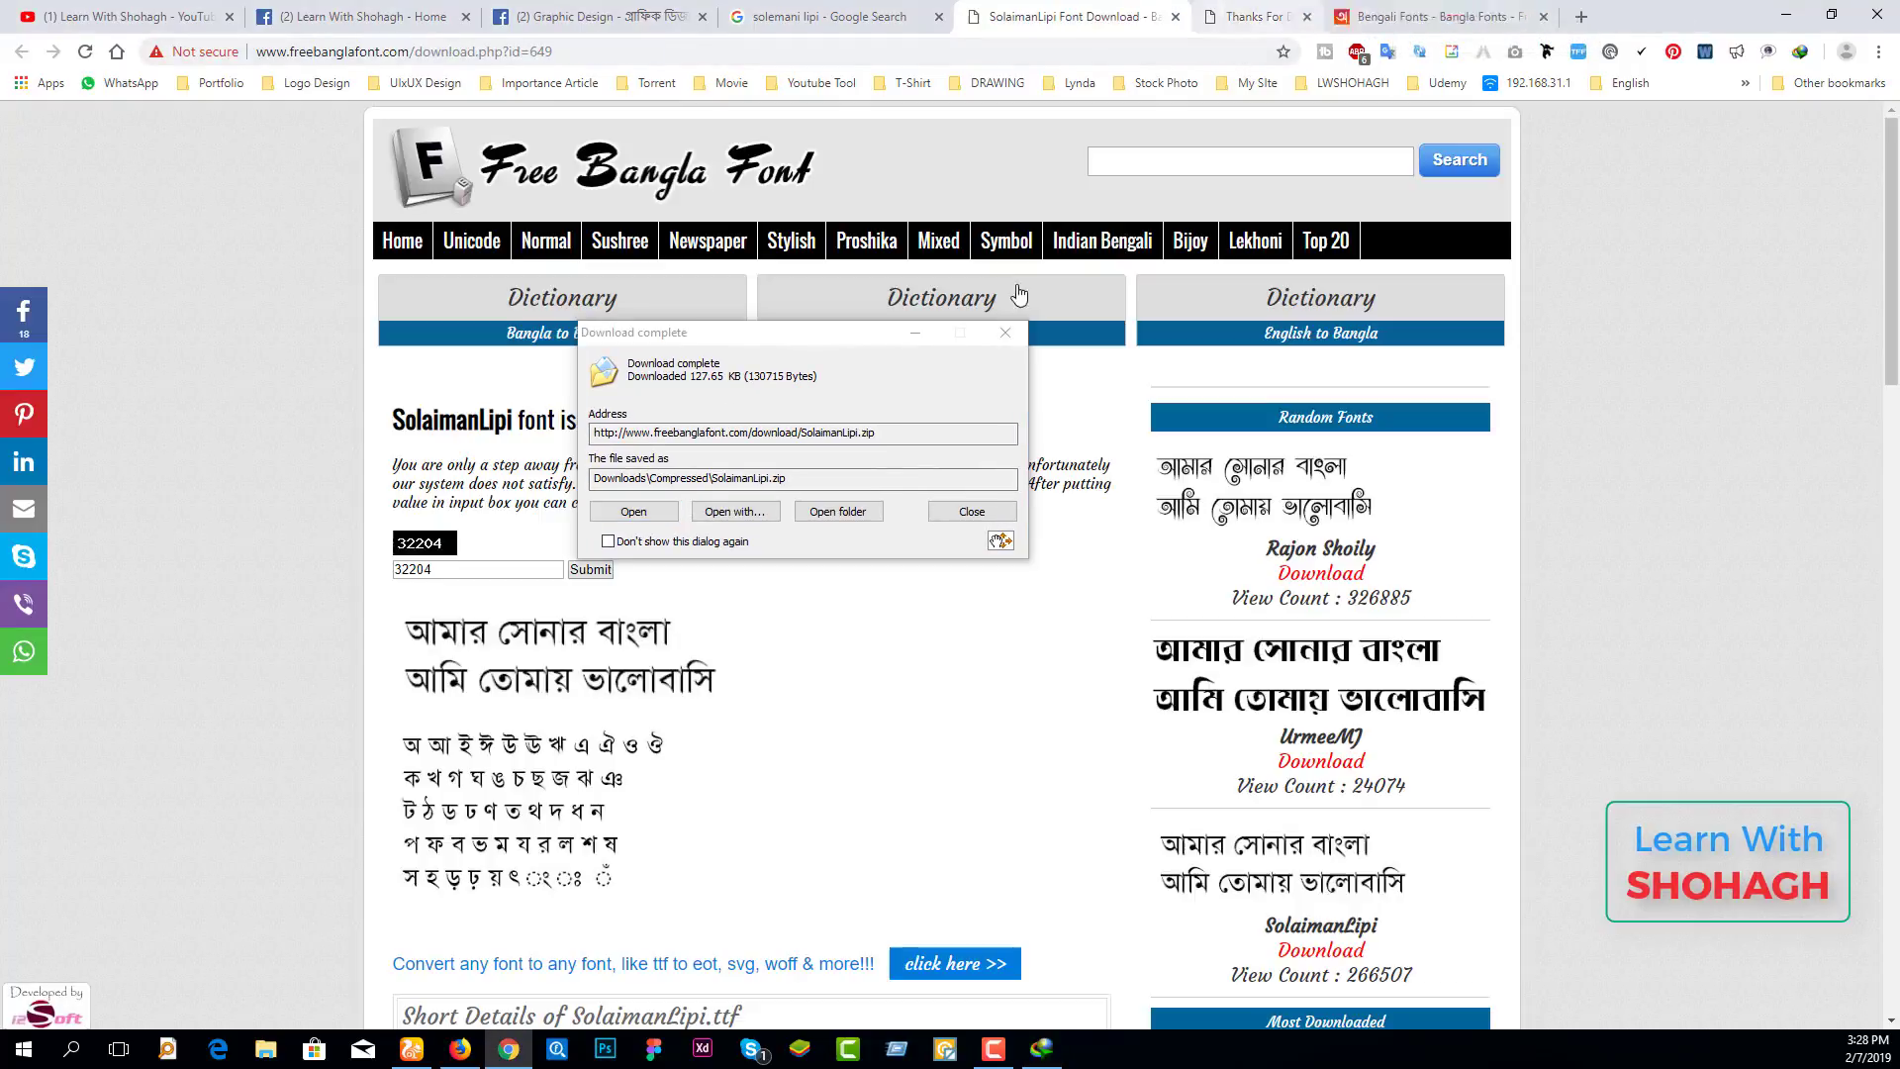
- Extract SolaimanLipi.zip in its download folder with Extract Here
click(844, 521)
click(212, 176)
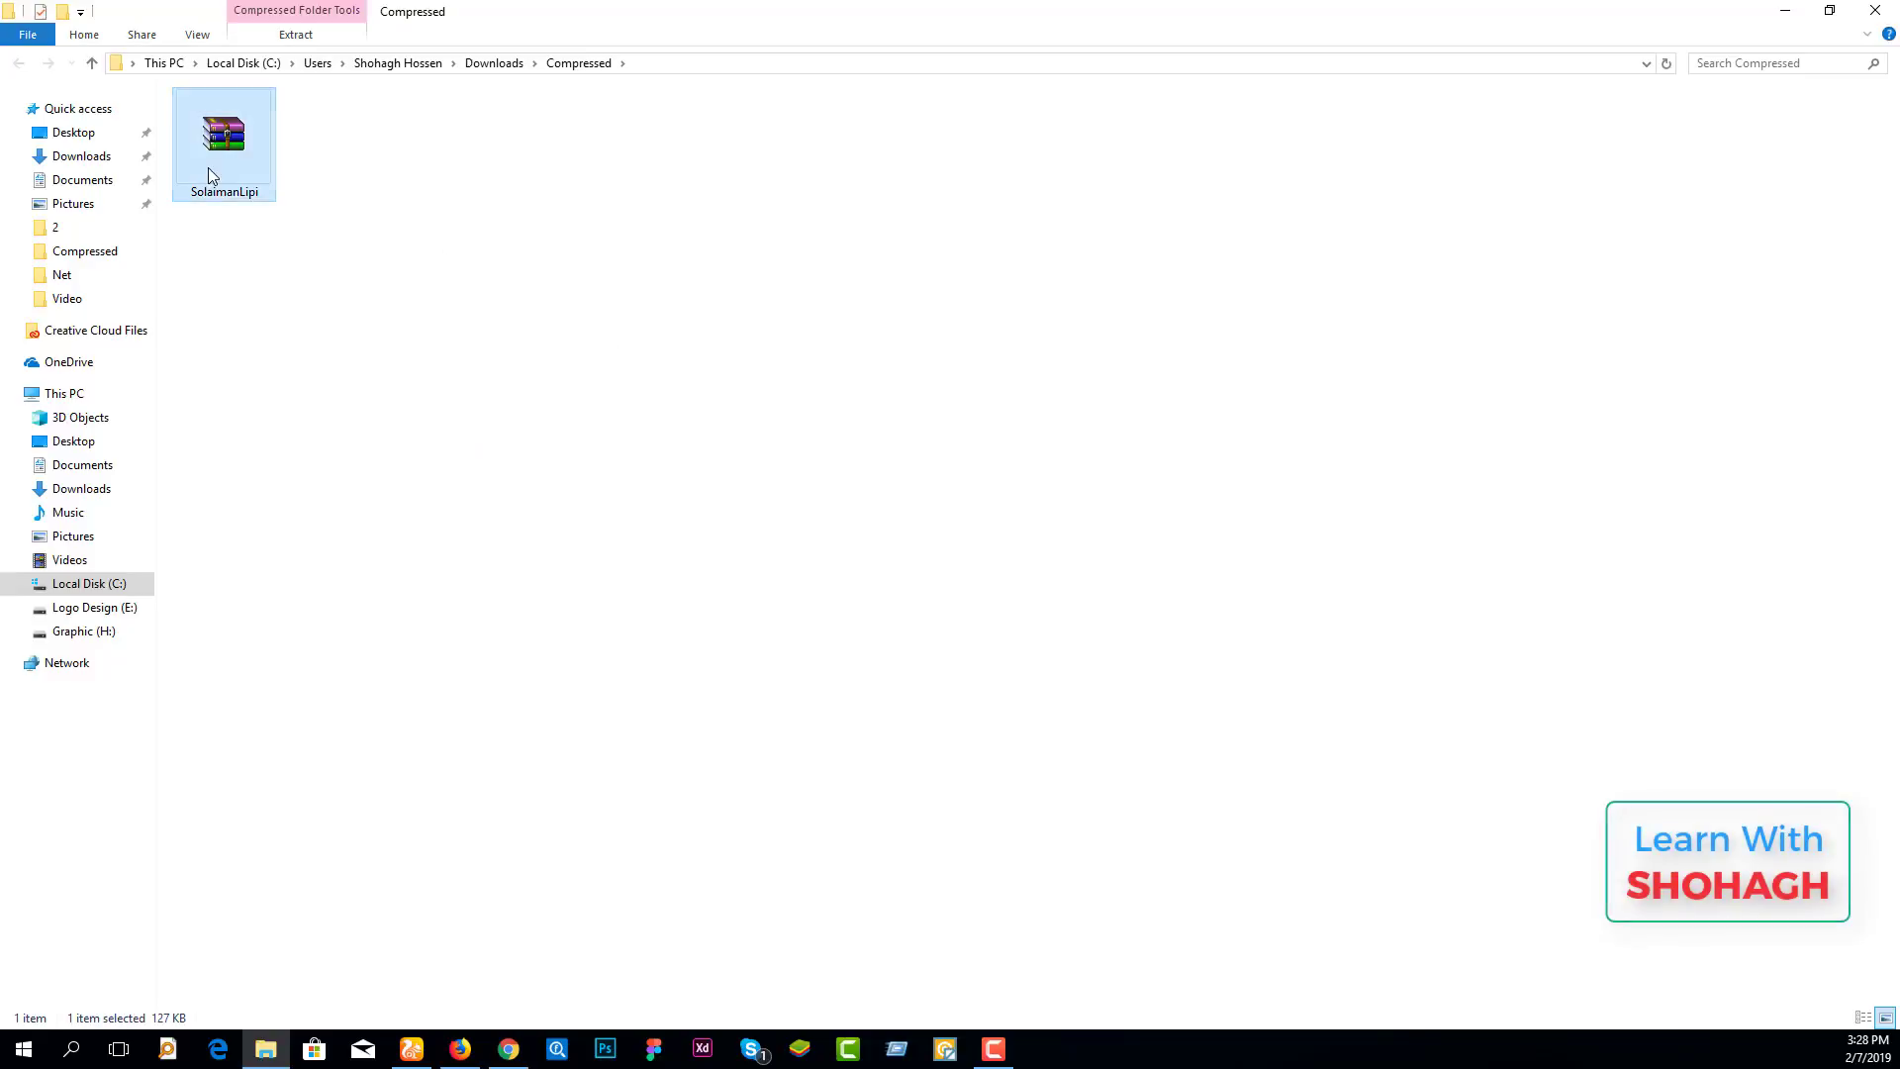
right_click(208, 168)
click(289, 247)
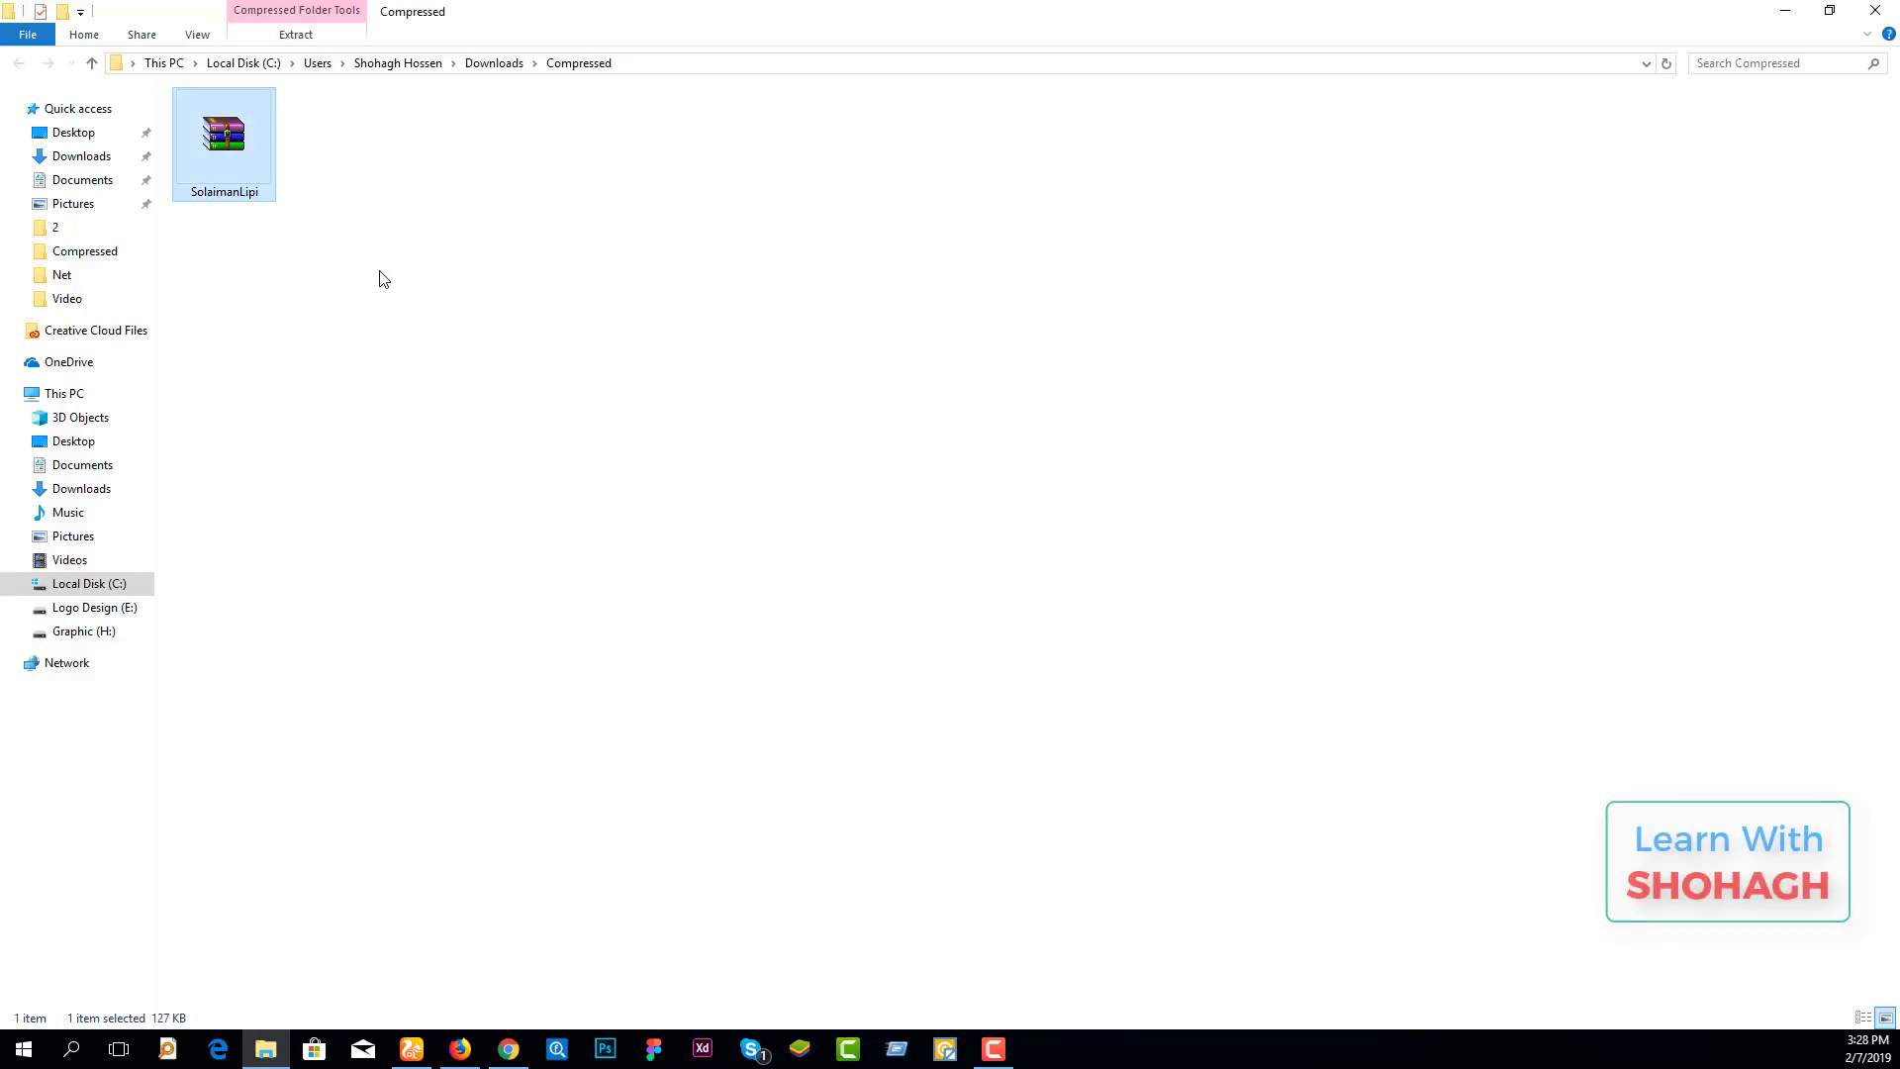
- Install the extracted SolaimanLipi font through Font Viewer and return to the browser
double_click(223, 144)
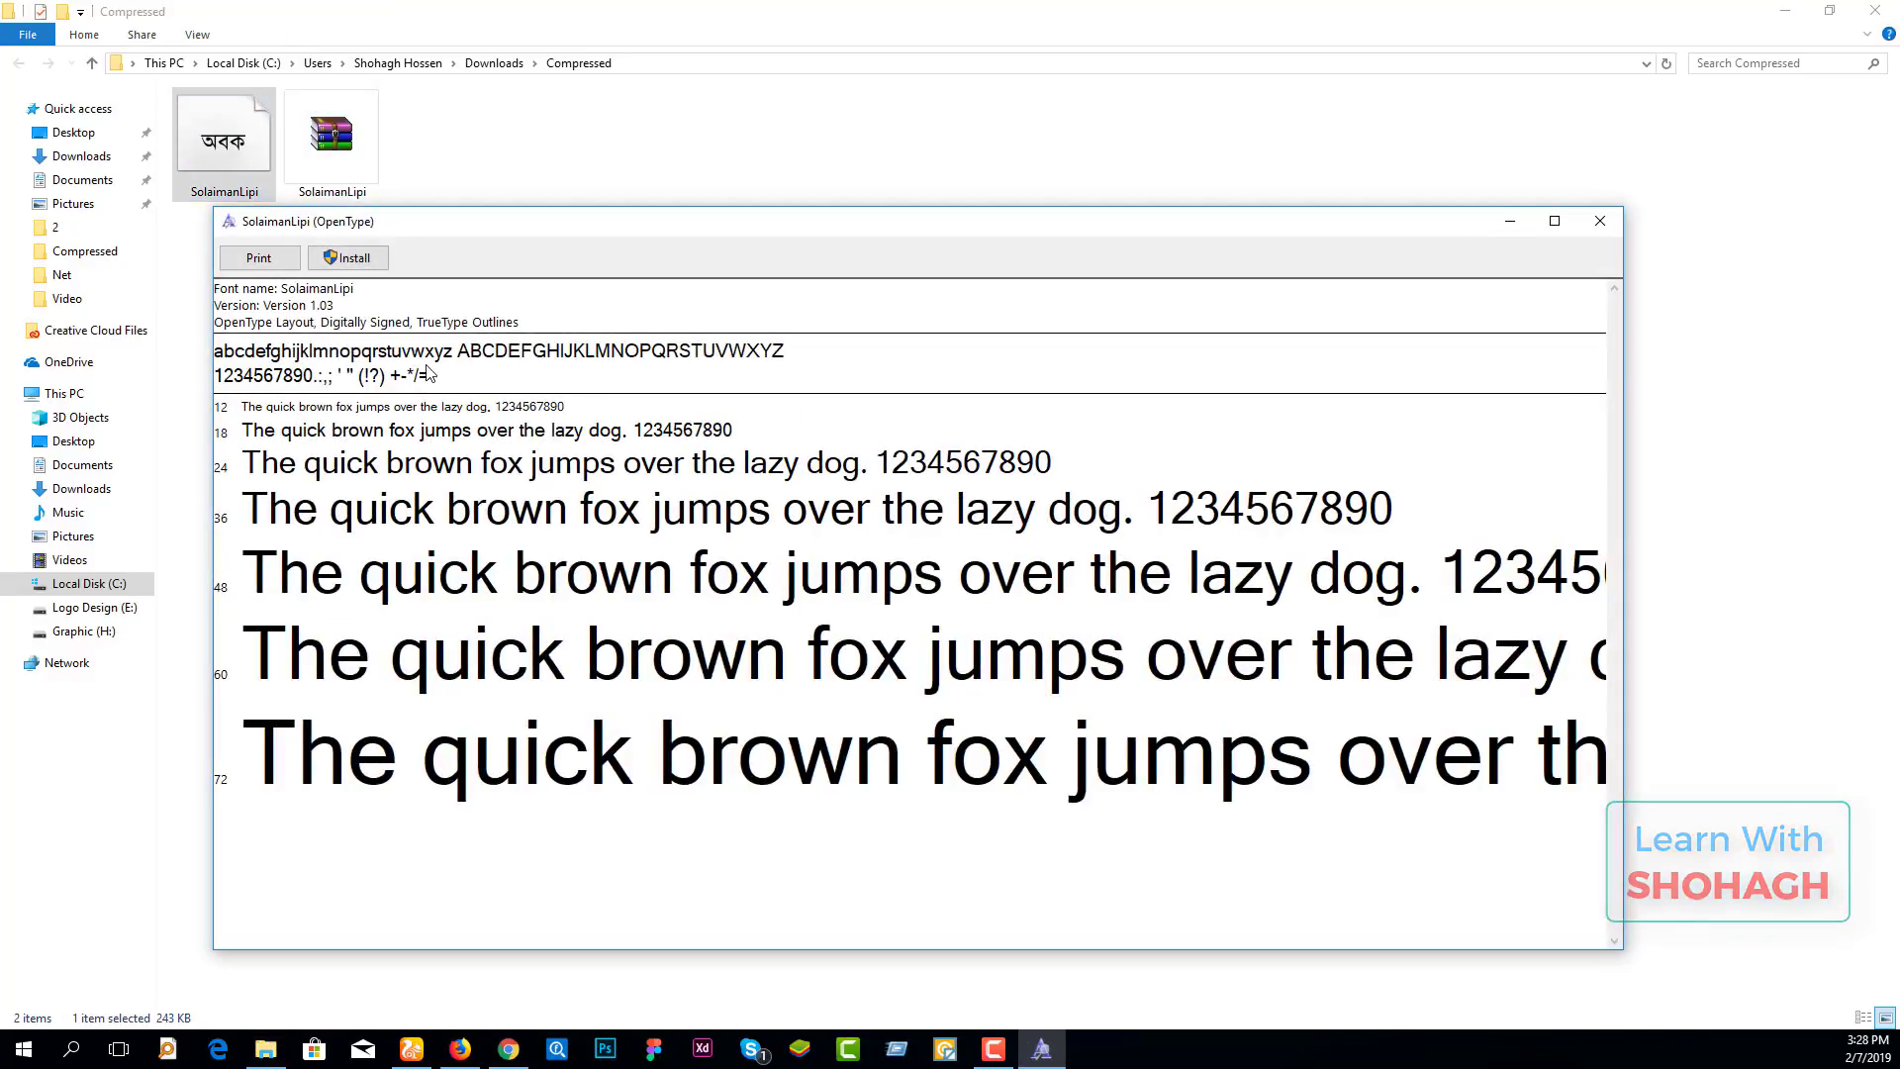
click(363, 257)
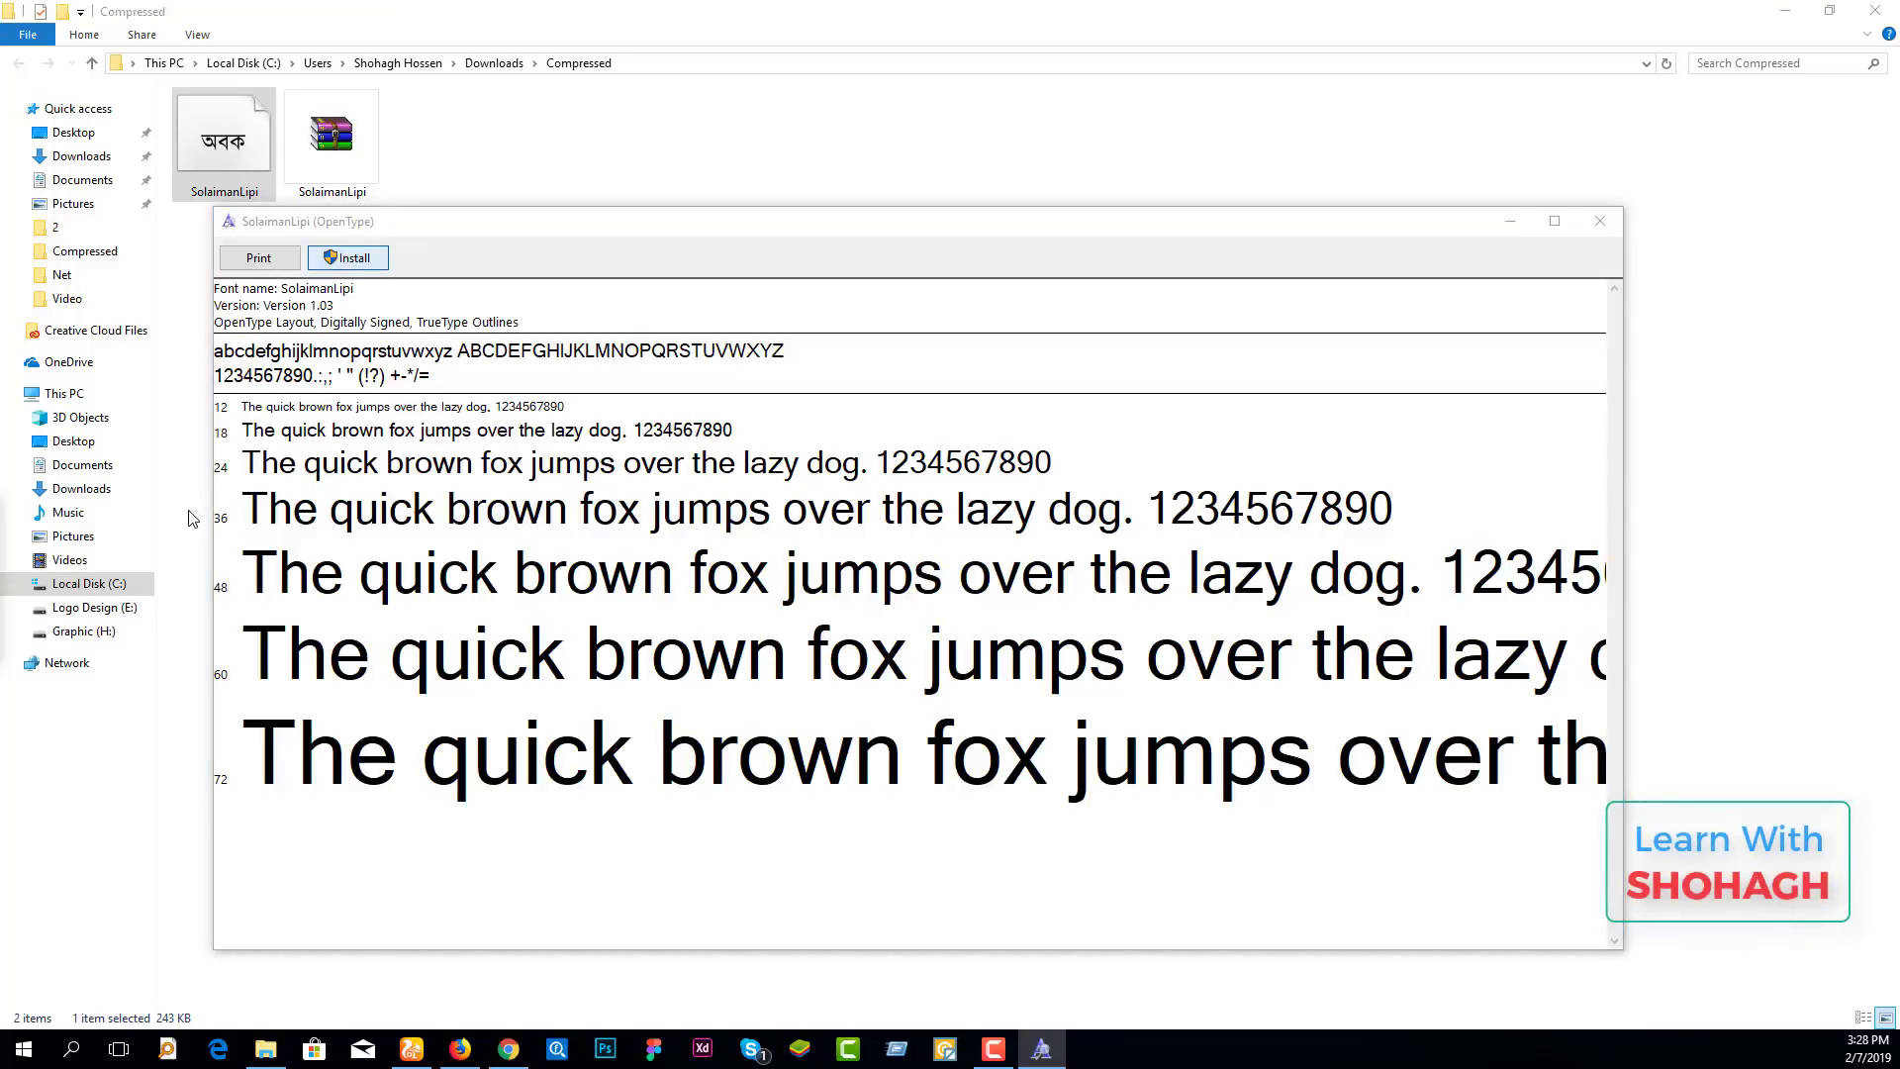
click(1600, 221)
click(504, 1047)
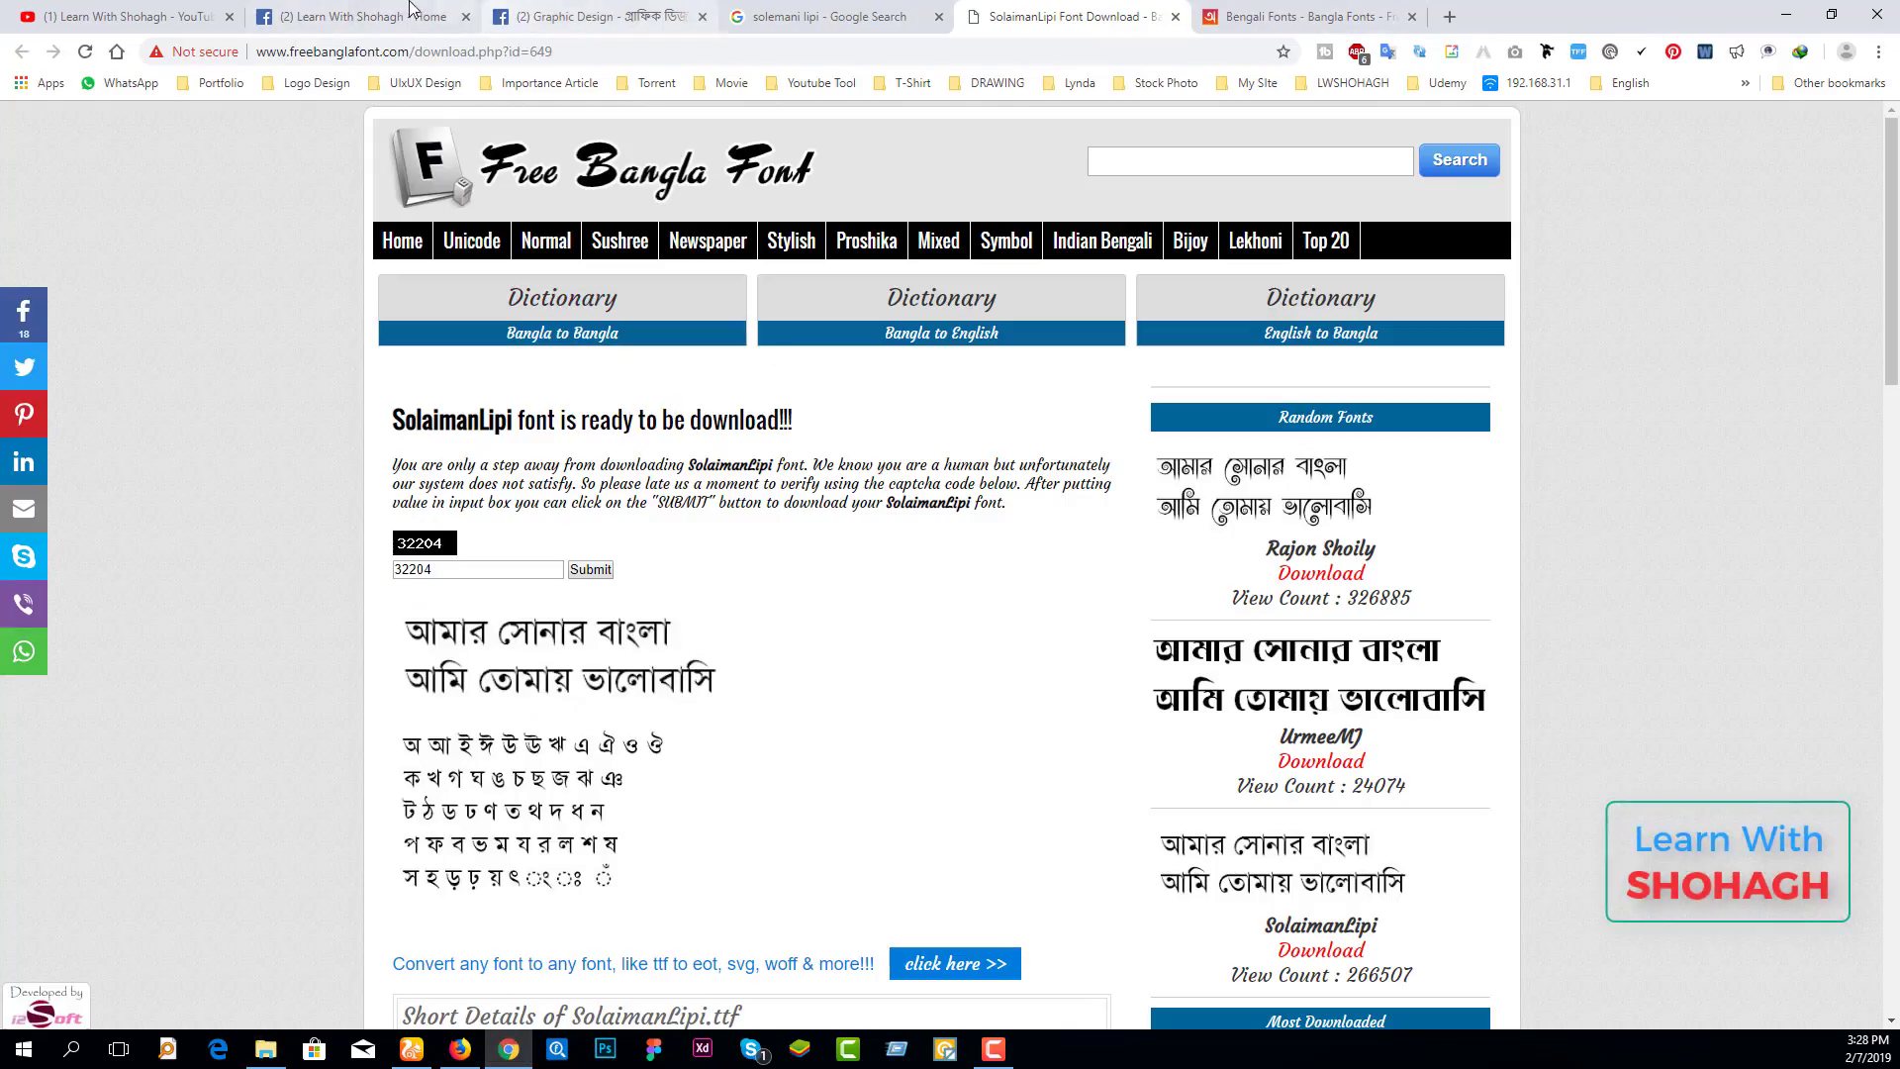
- Return to the Graphic Design group post tab and bring up Chrome's Settings
click(356, 17)
click(593, 17)
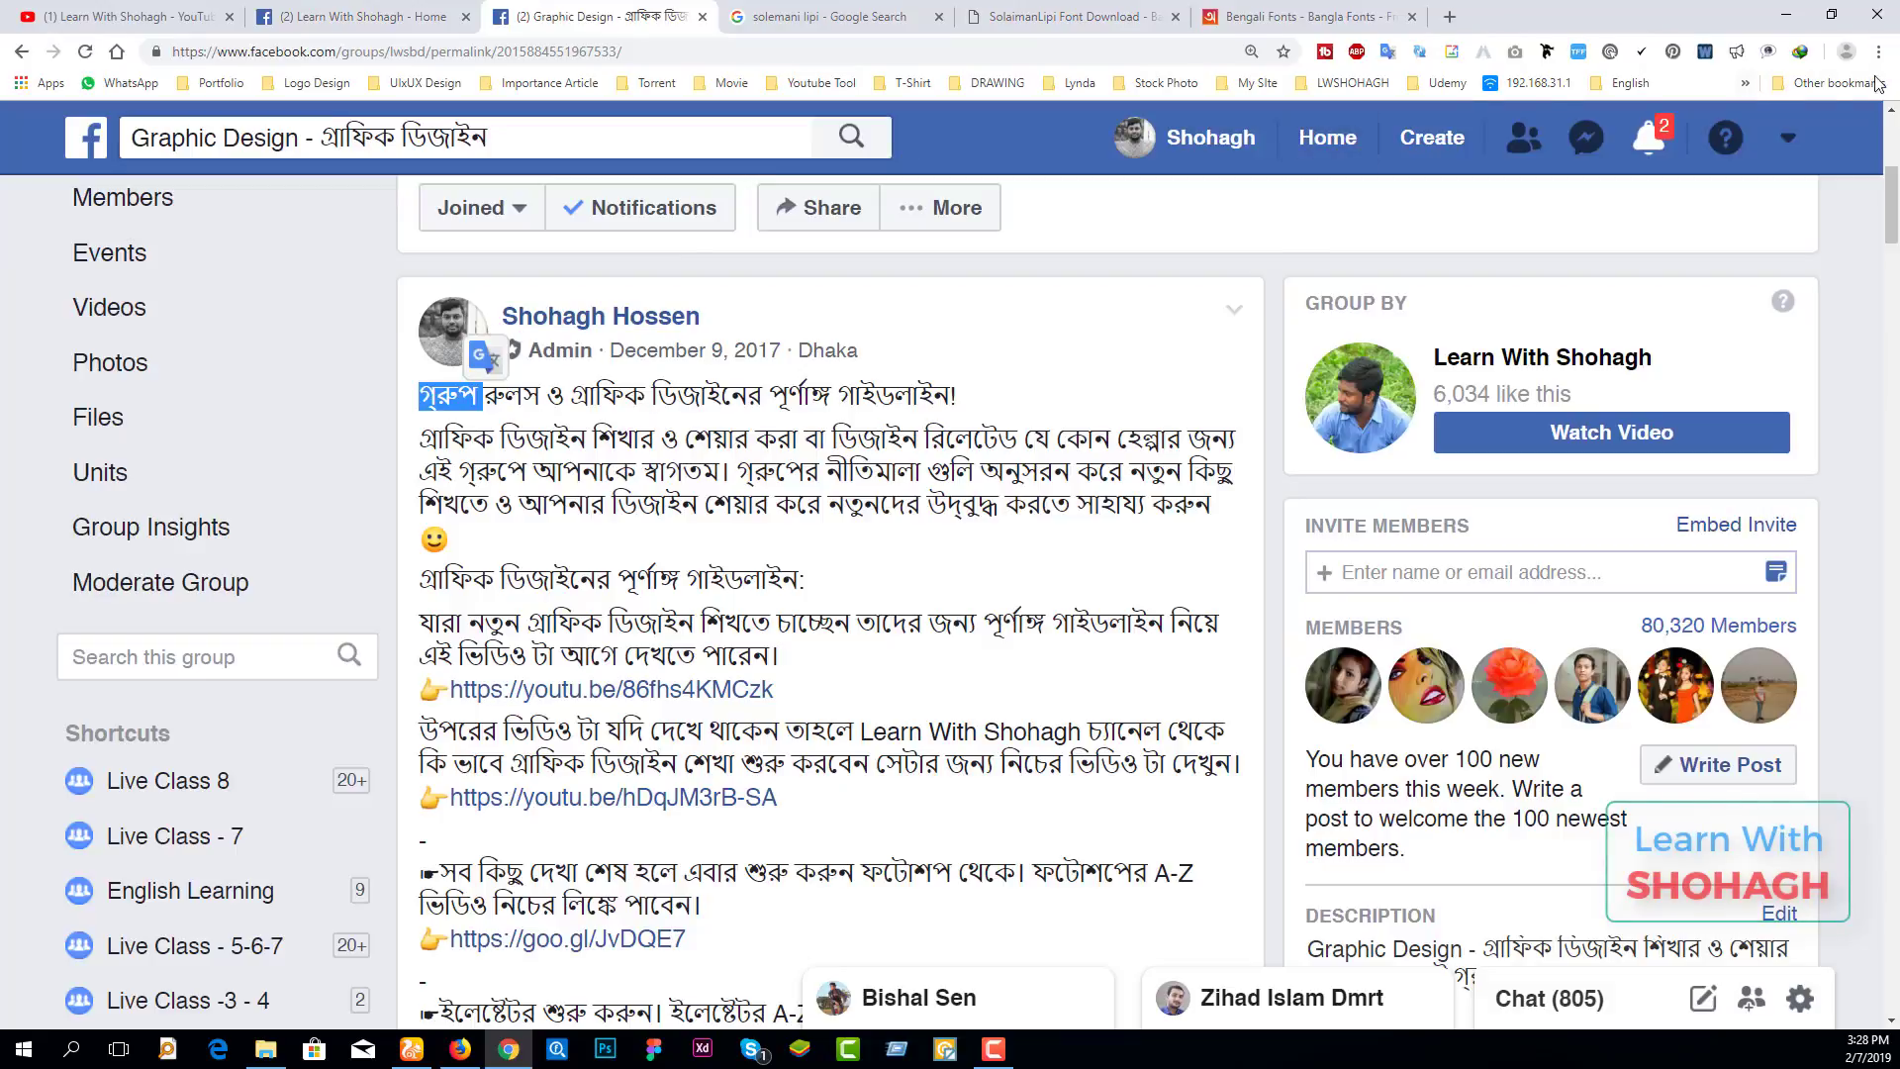
click(1878, 51)
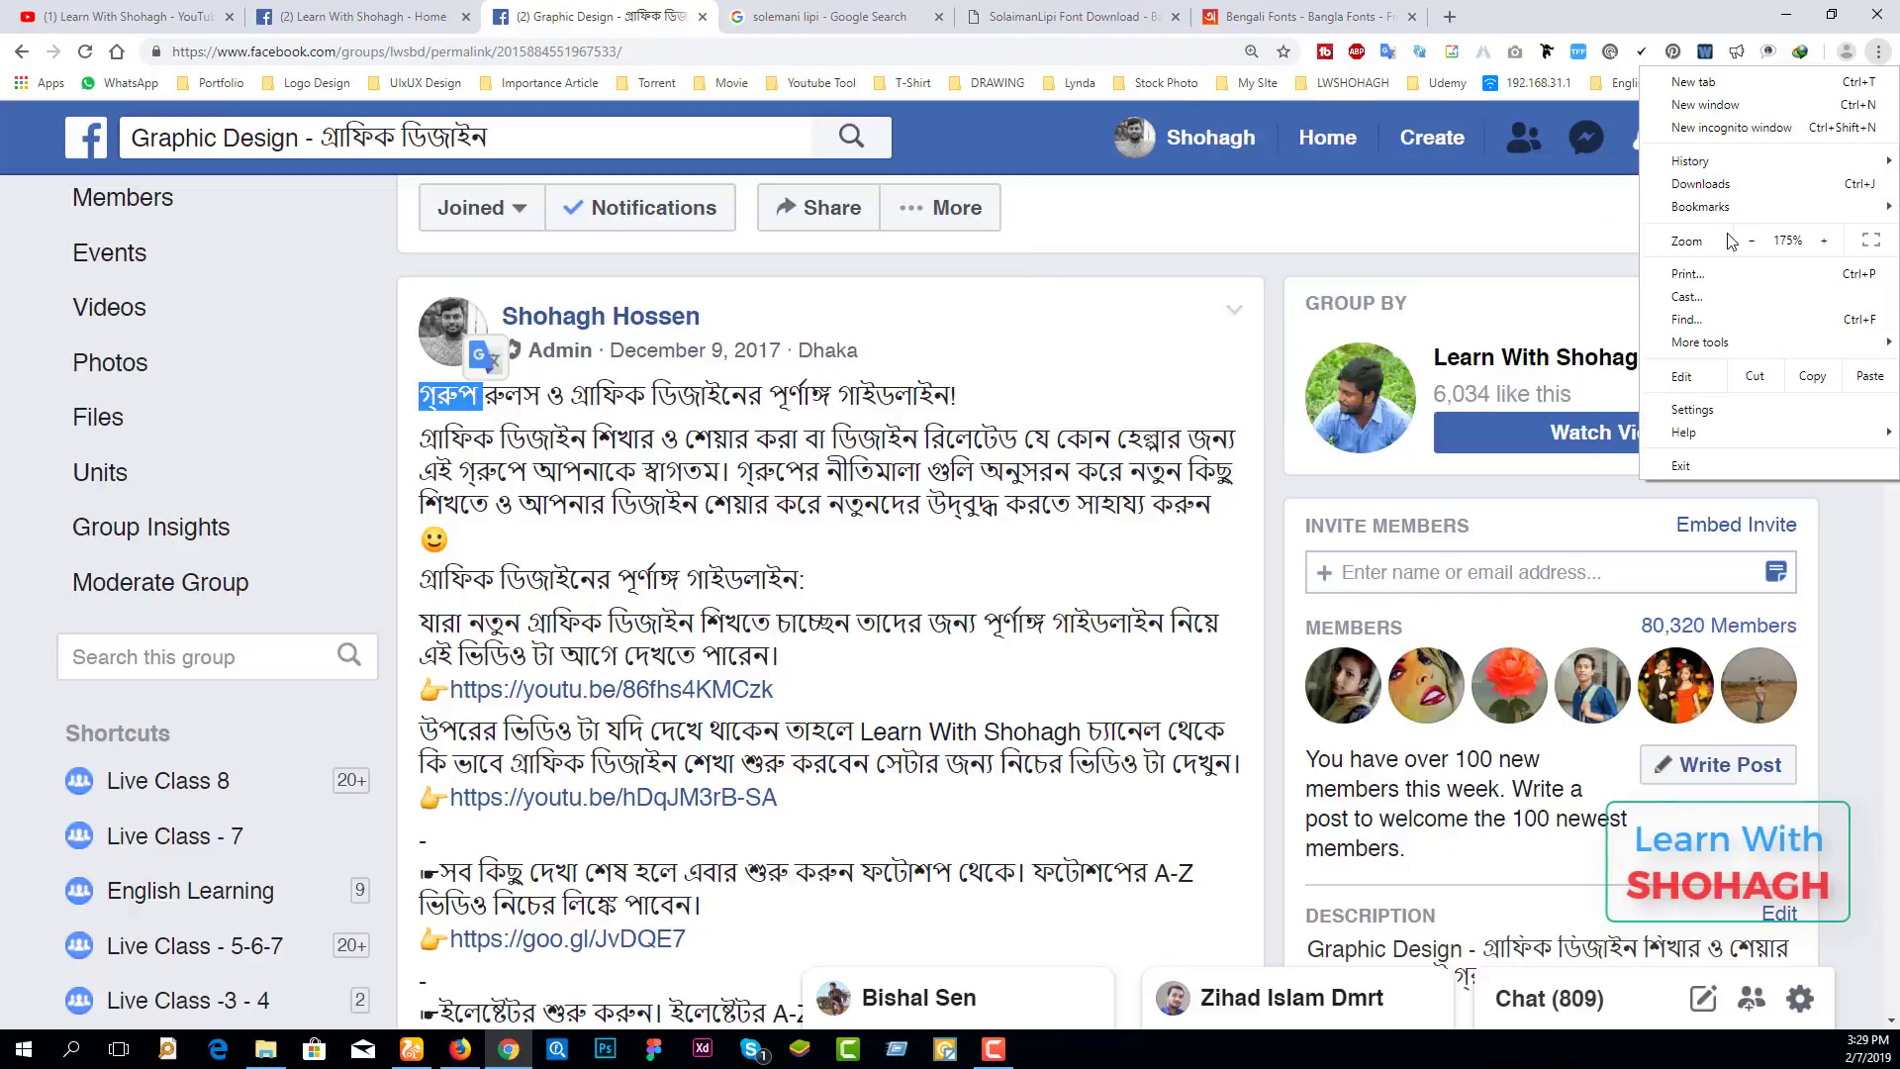
click(1726, 409)
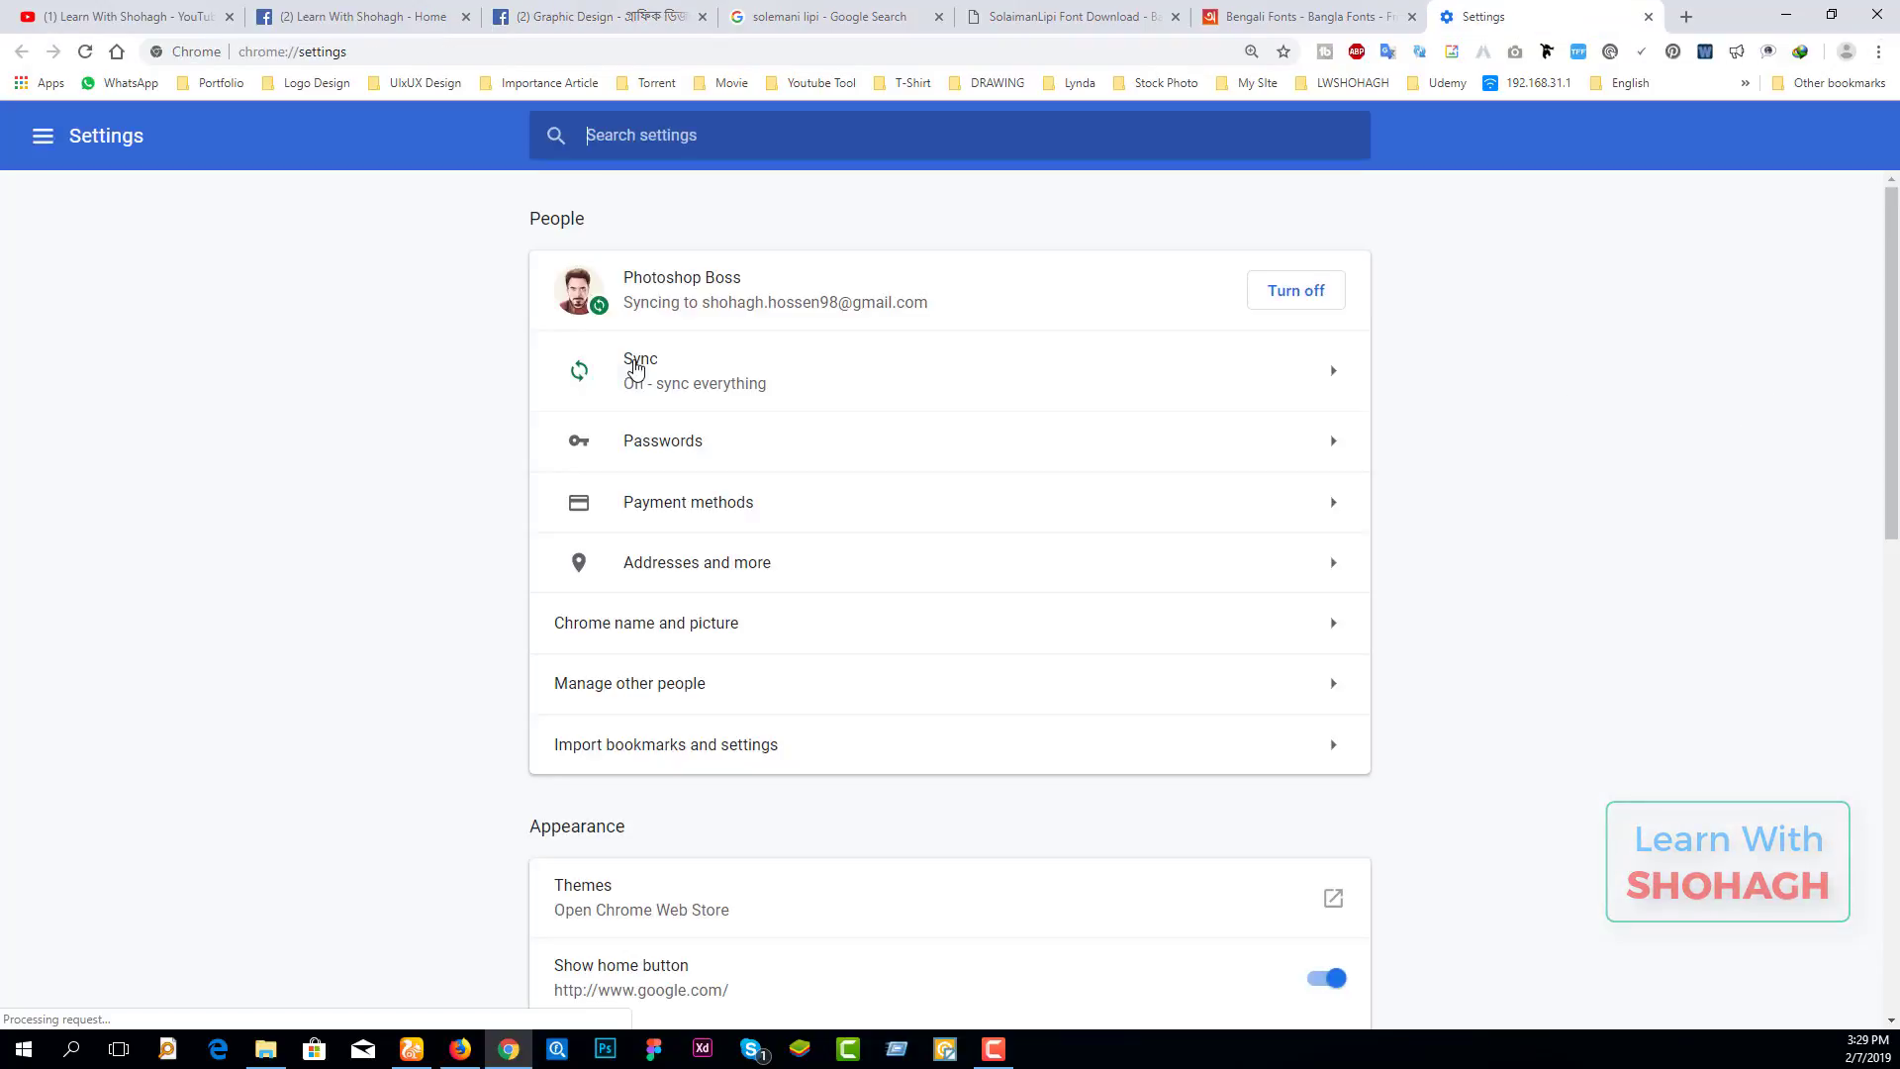
- Expand Advanced settings and filter the settings with a 'font' search
scroll(894, 755, down, 8)
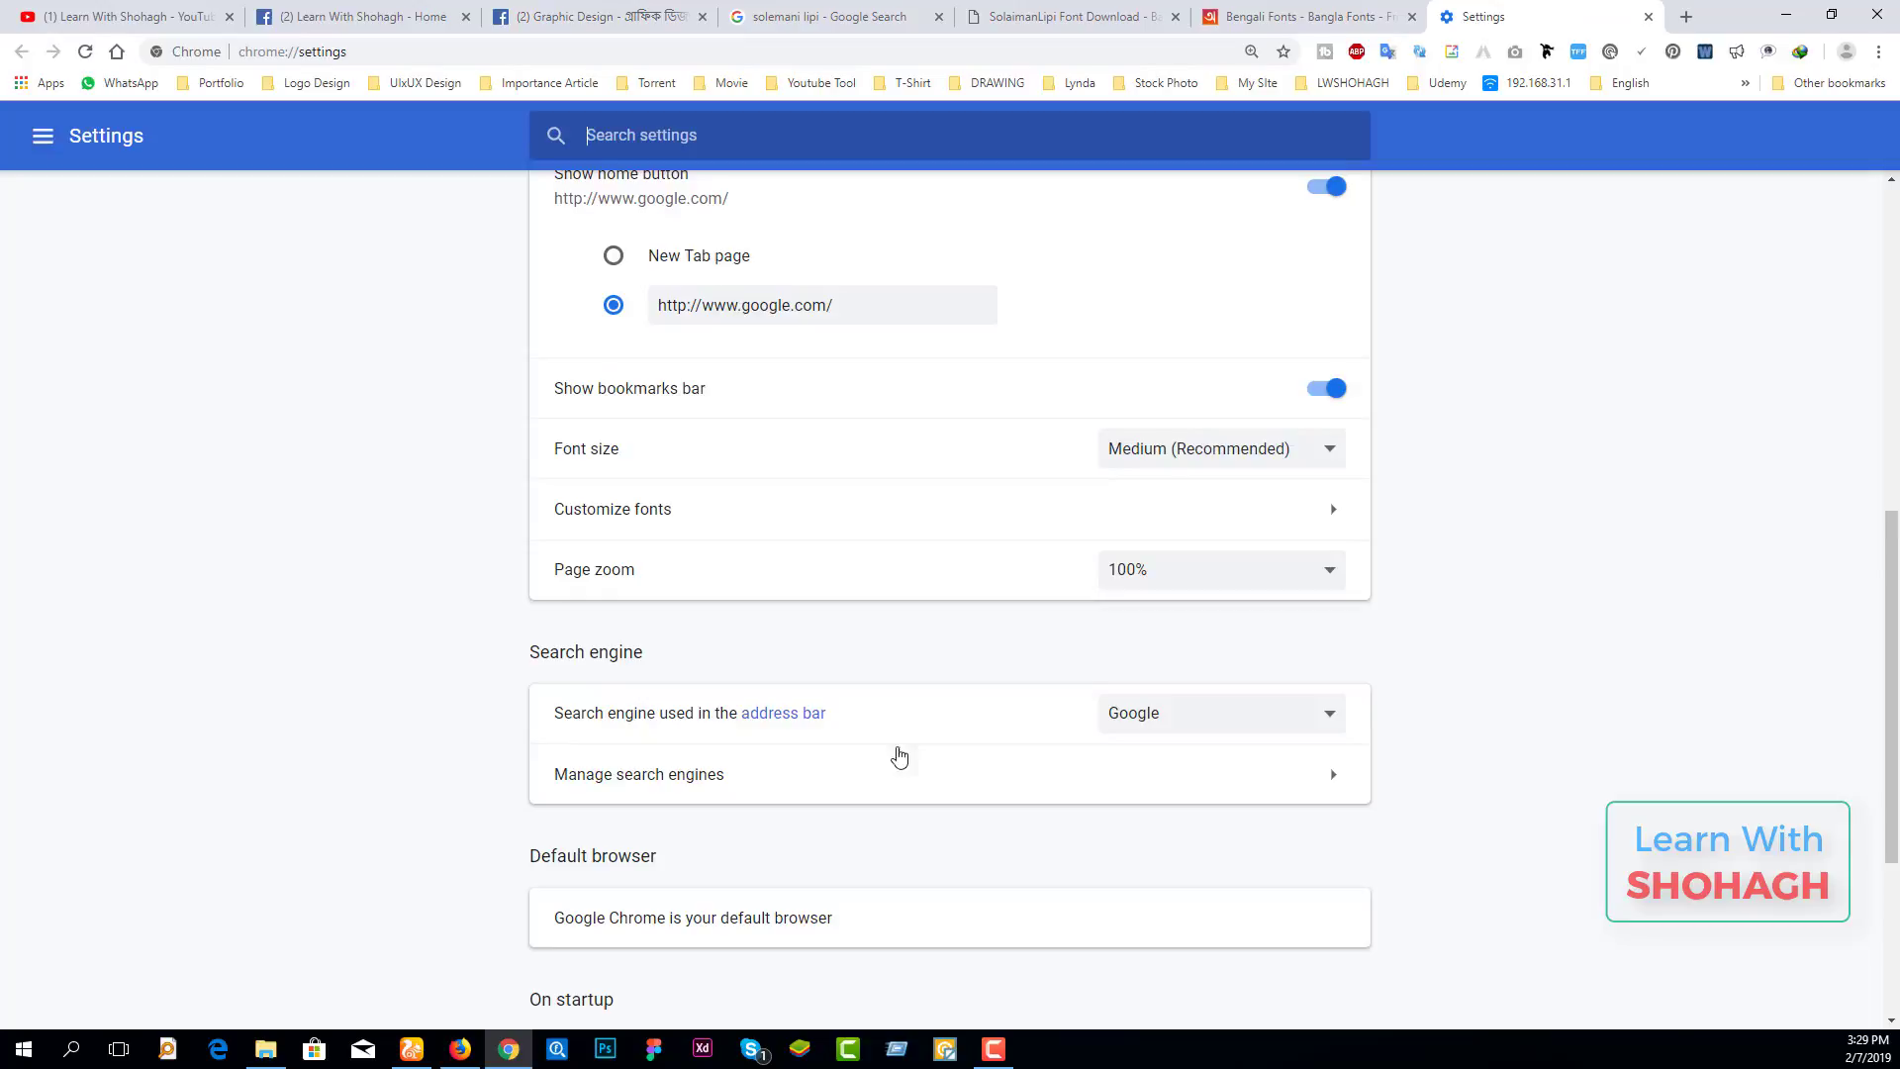
scroll(752, 880, down, 4)
click(933, 922)
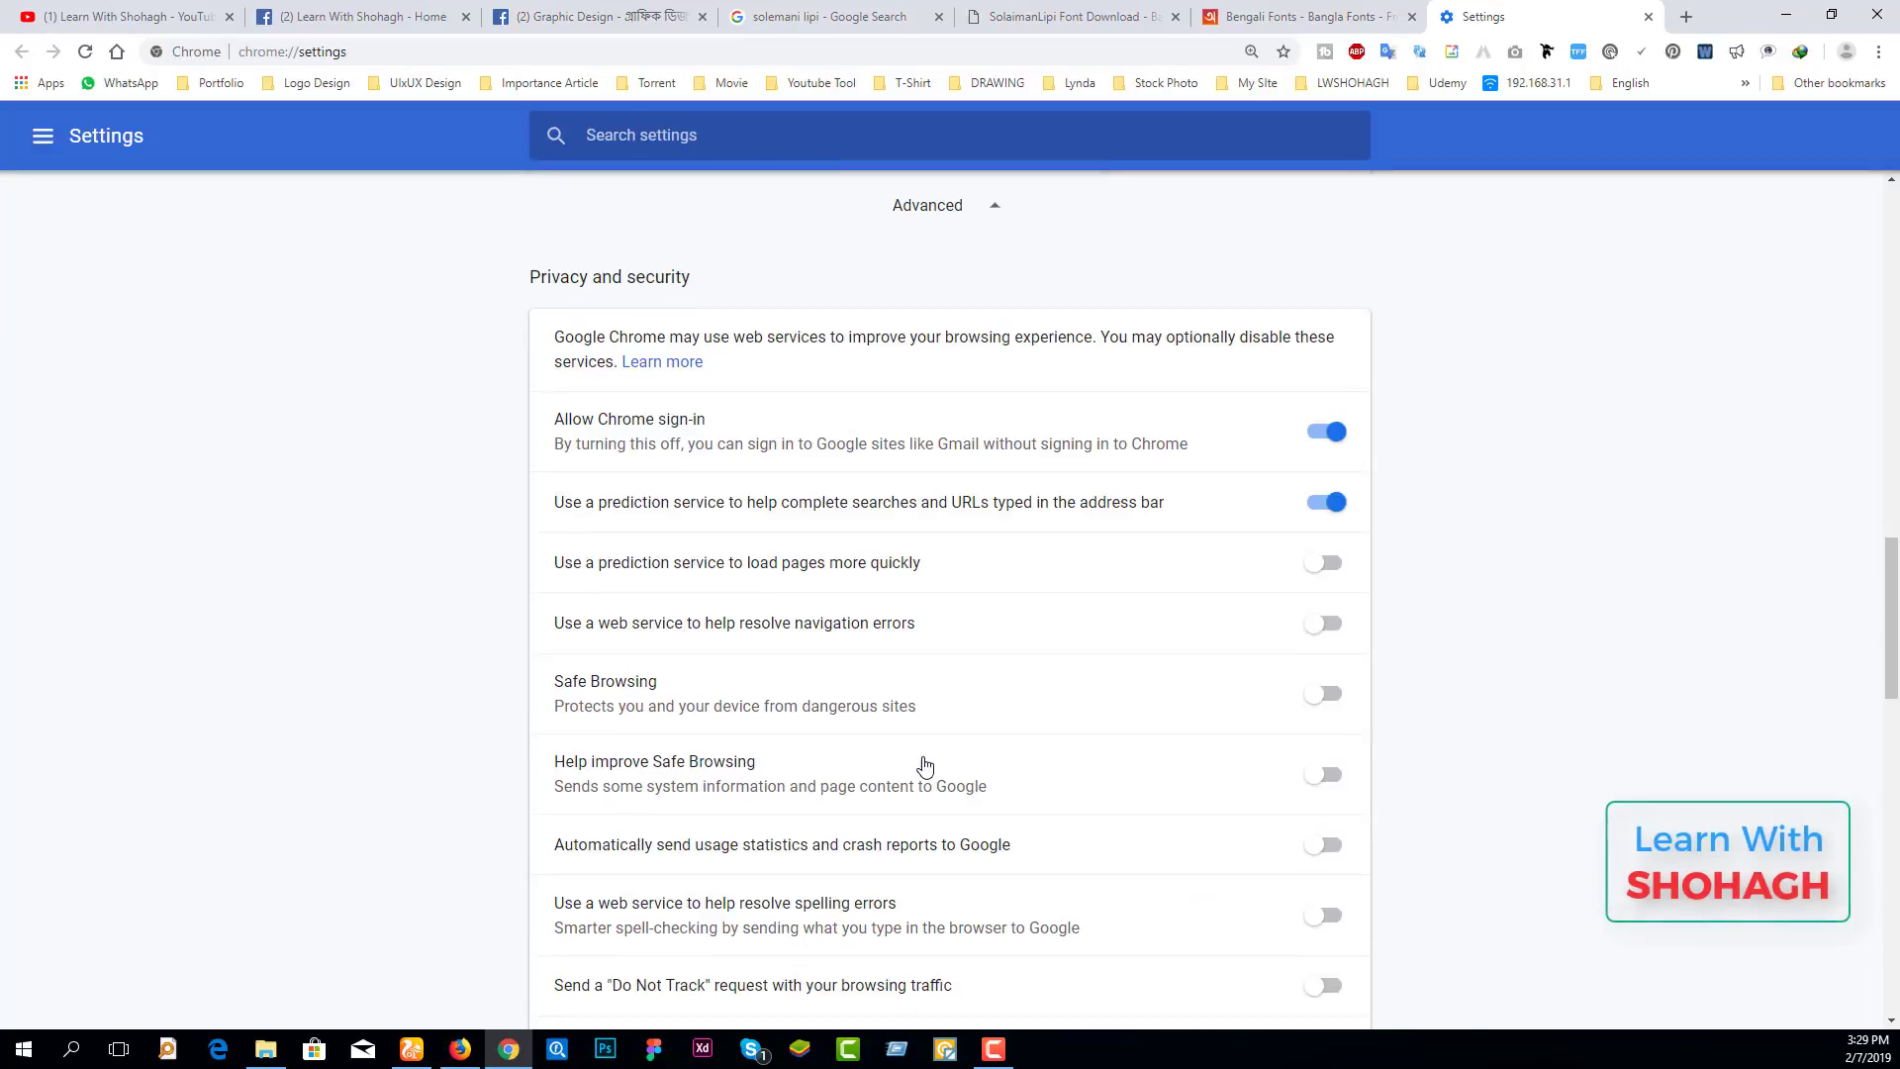
scroll(920, 763, down, 2)
scroll(925, 761, down, 5)
scroll(910, 762, down, 3)
scroll(821, 764, down, 1)
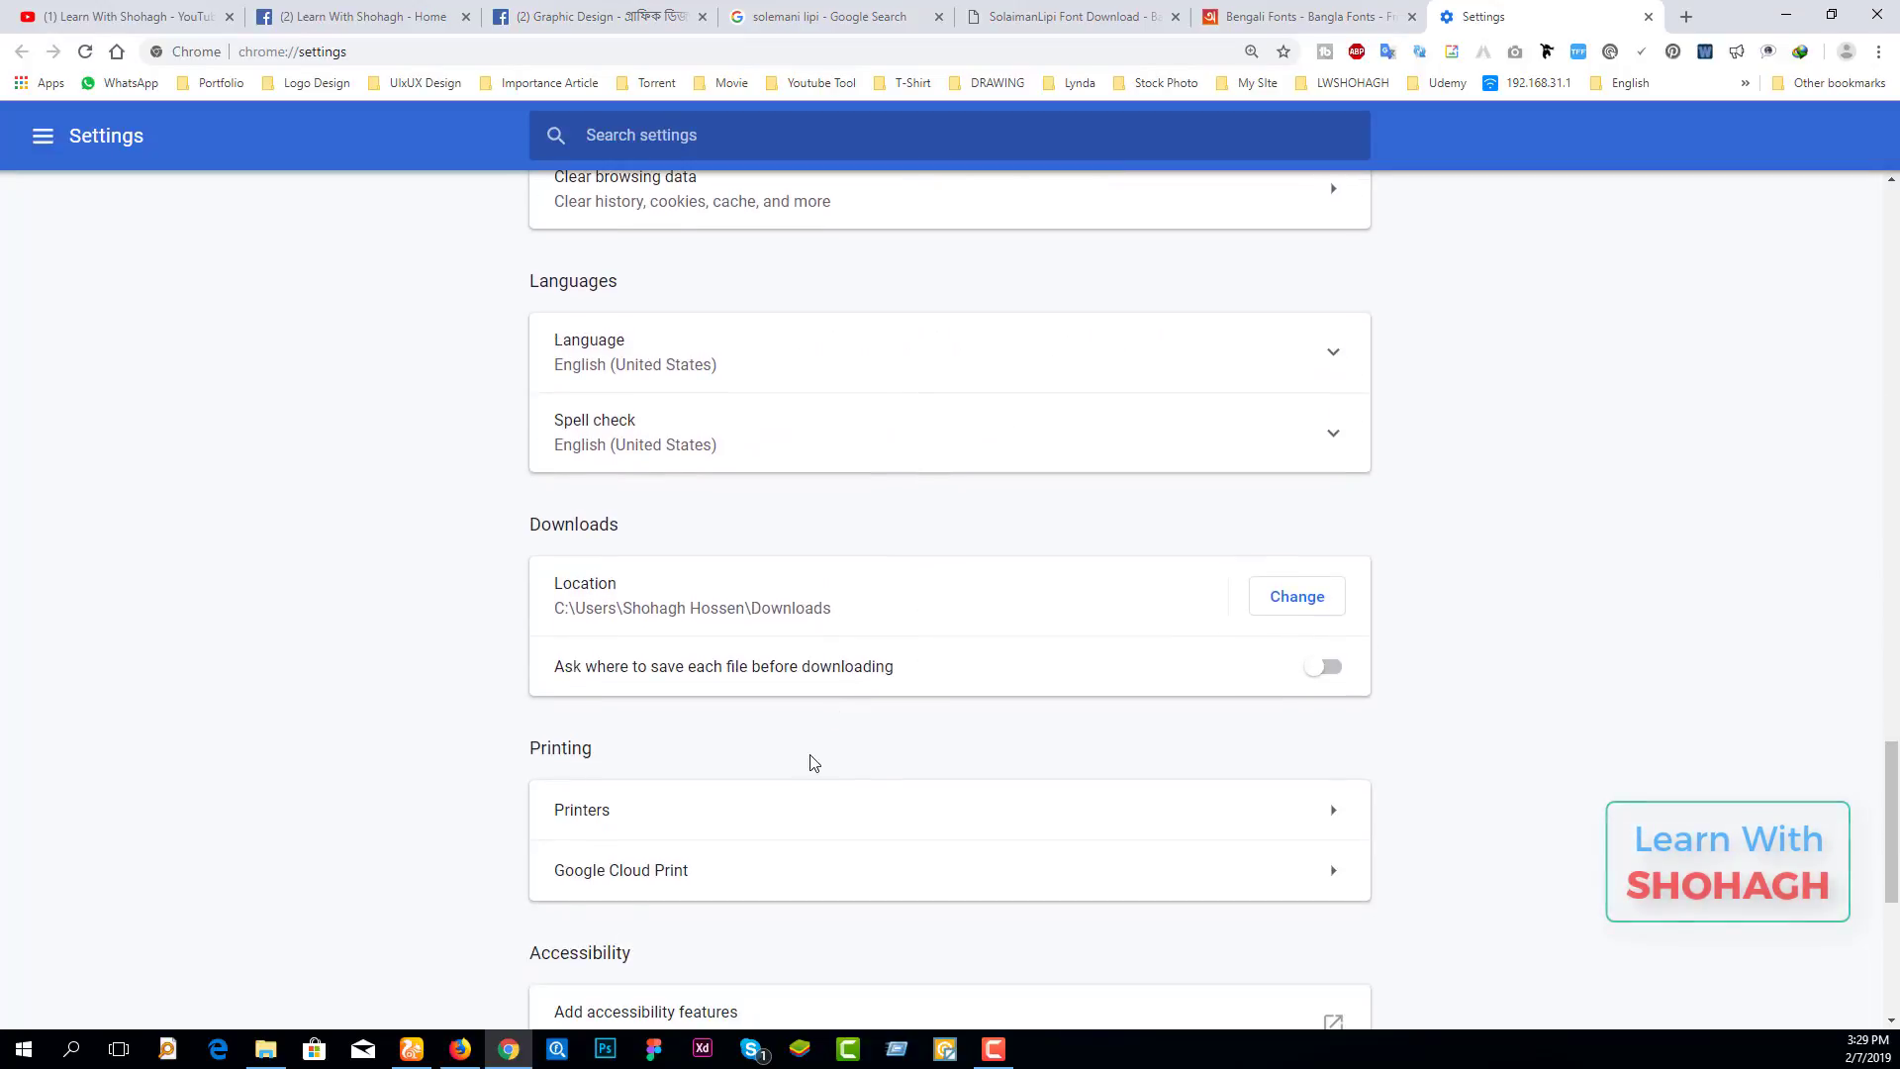
scroll(796, 752, down, 2)
scroll(757, 693, down, 2)
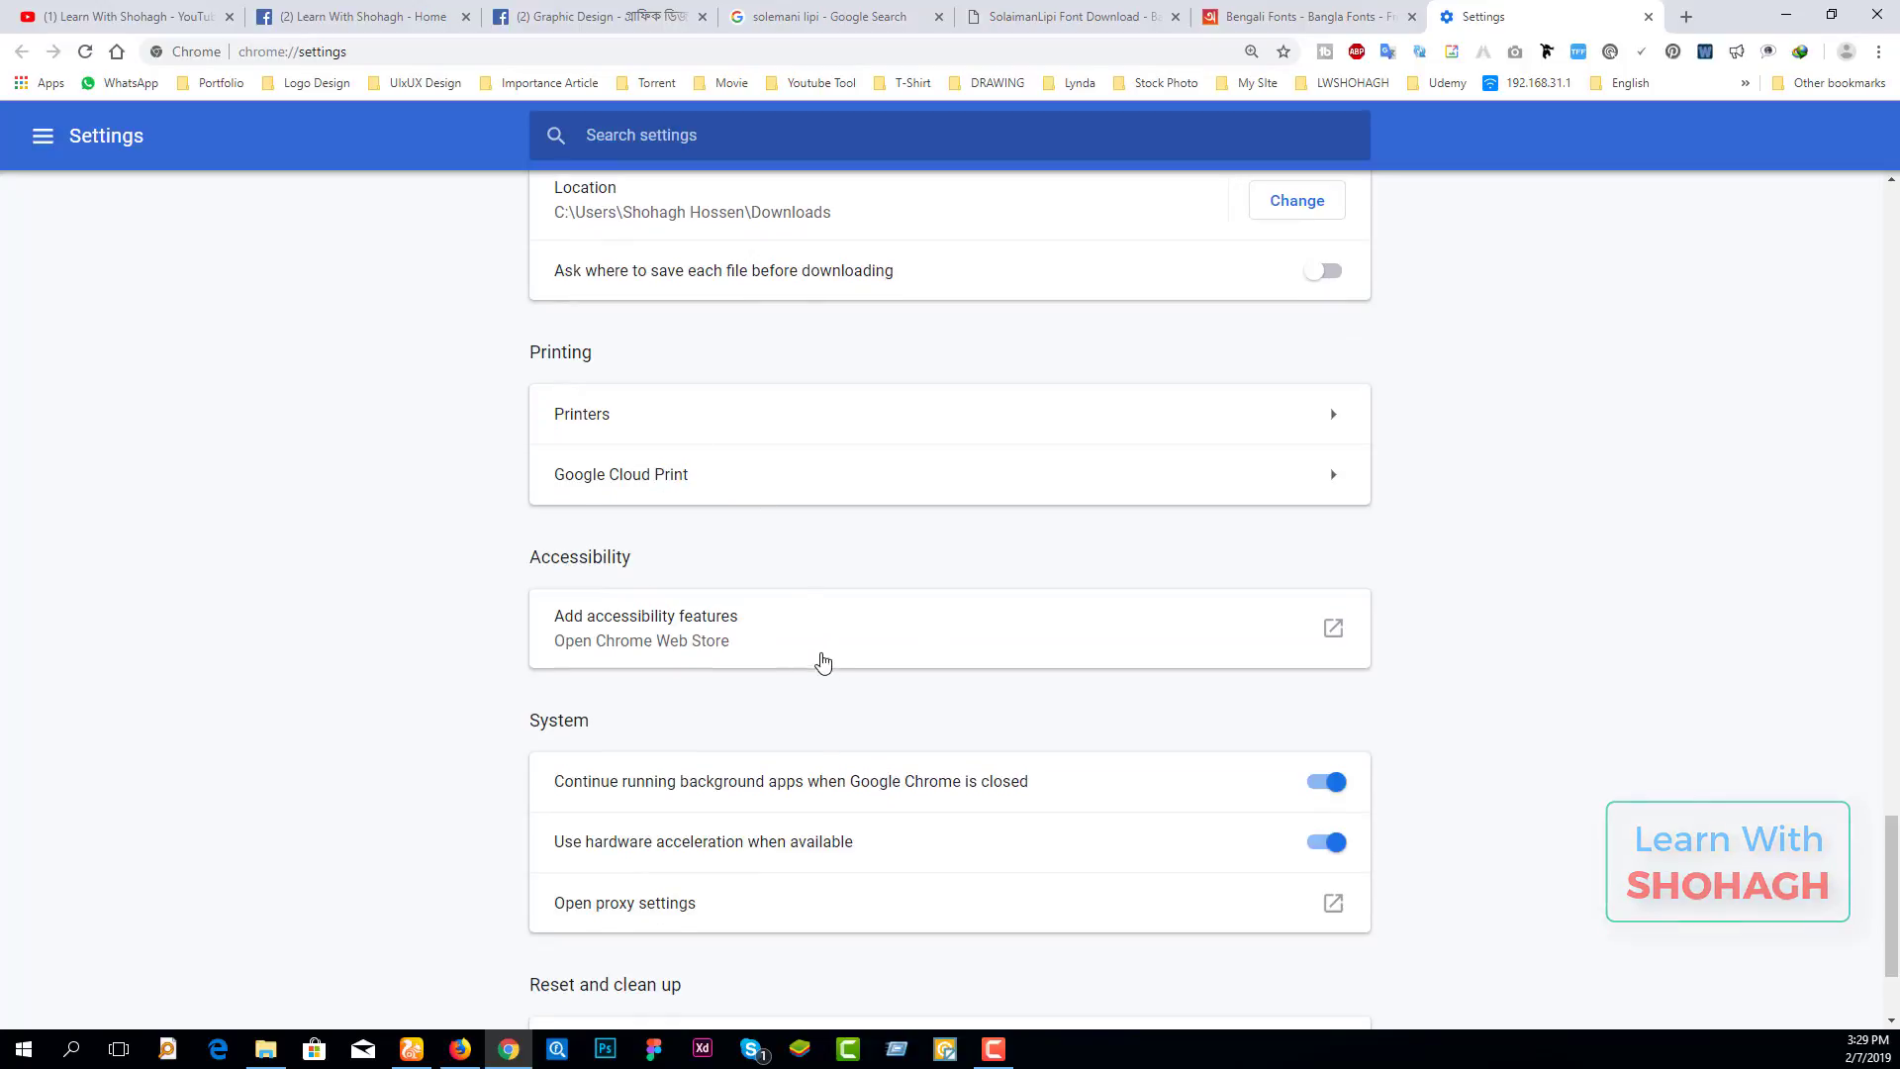
scroll(806, 665, down, 2)
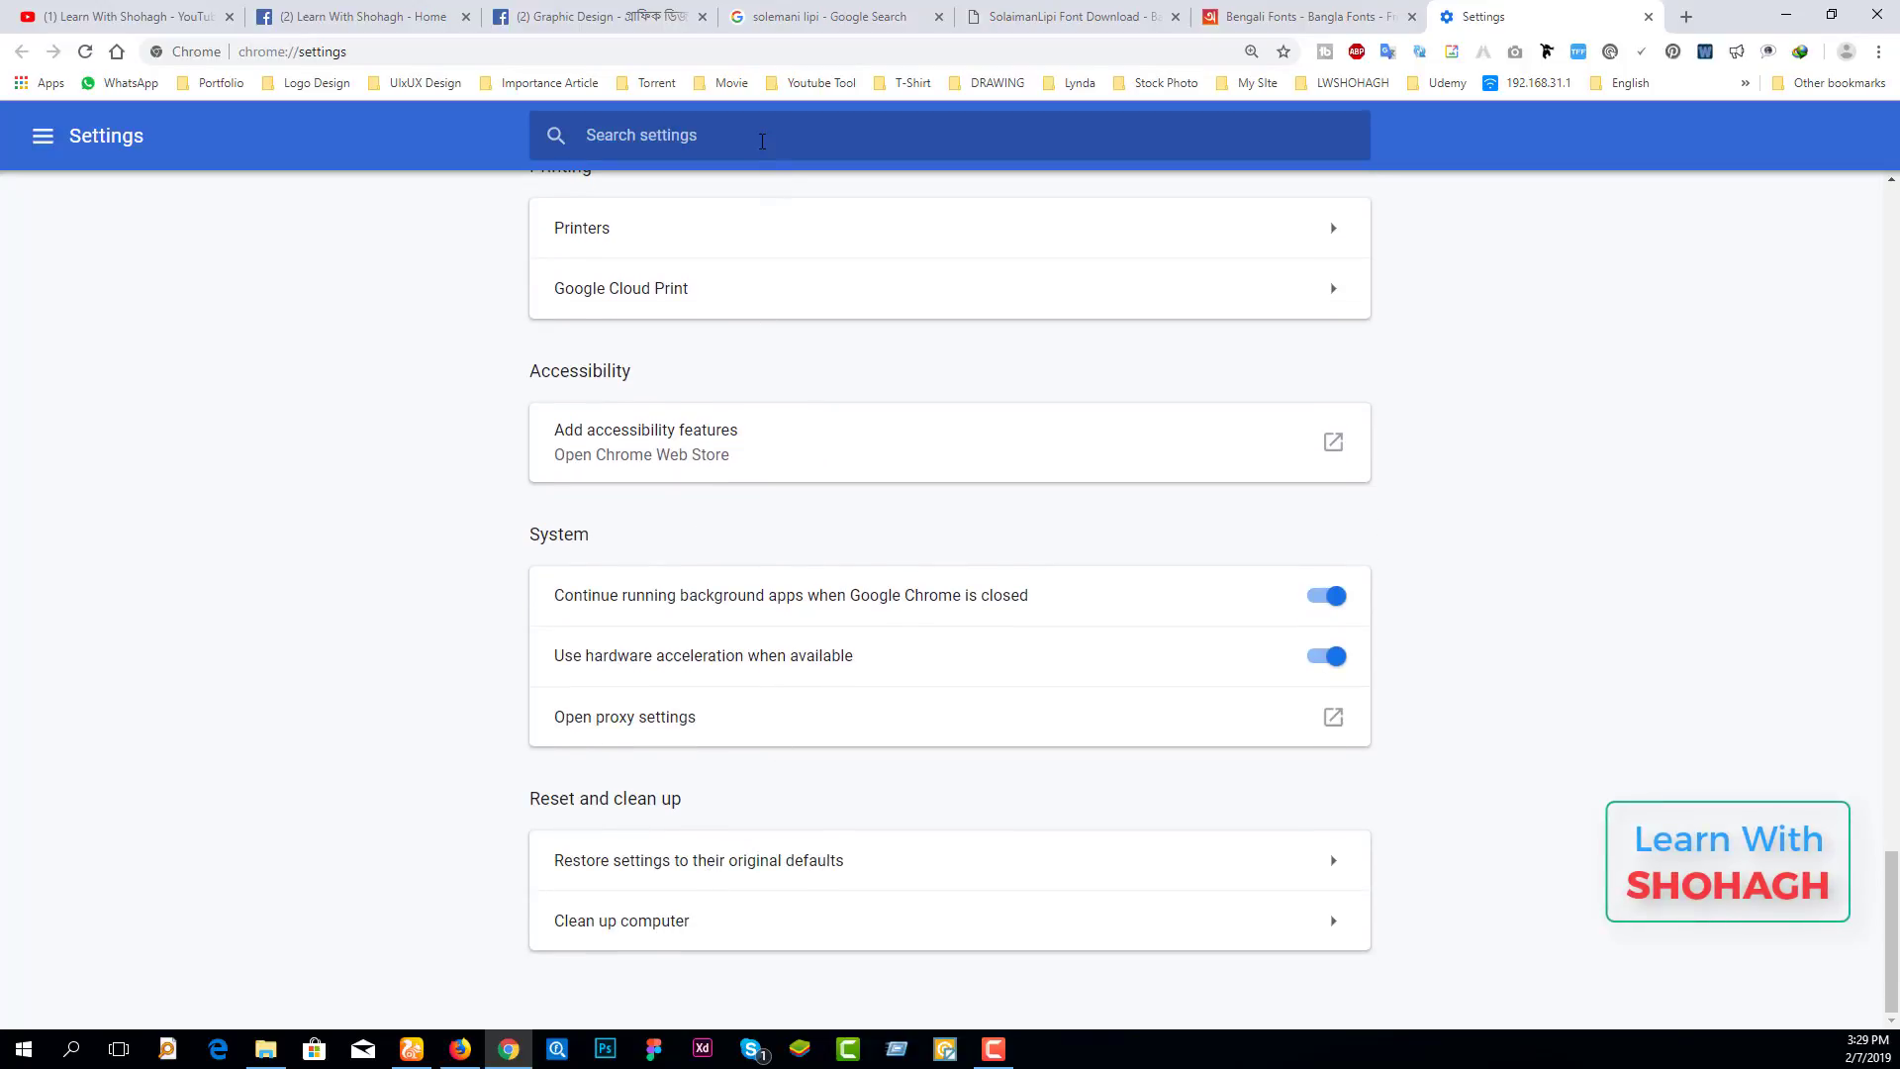
text(font)
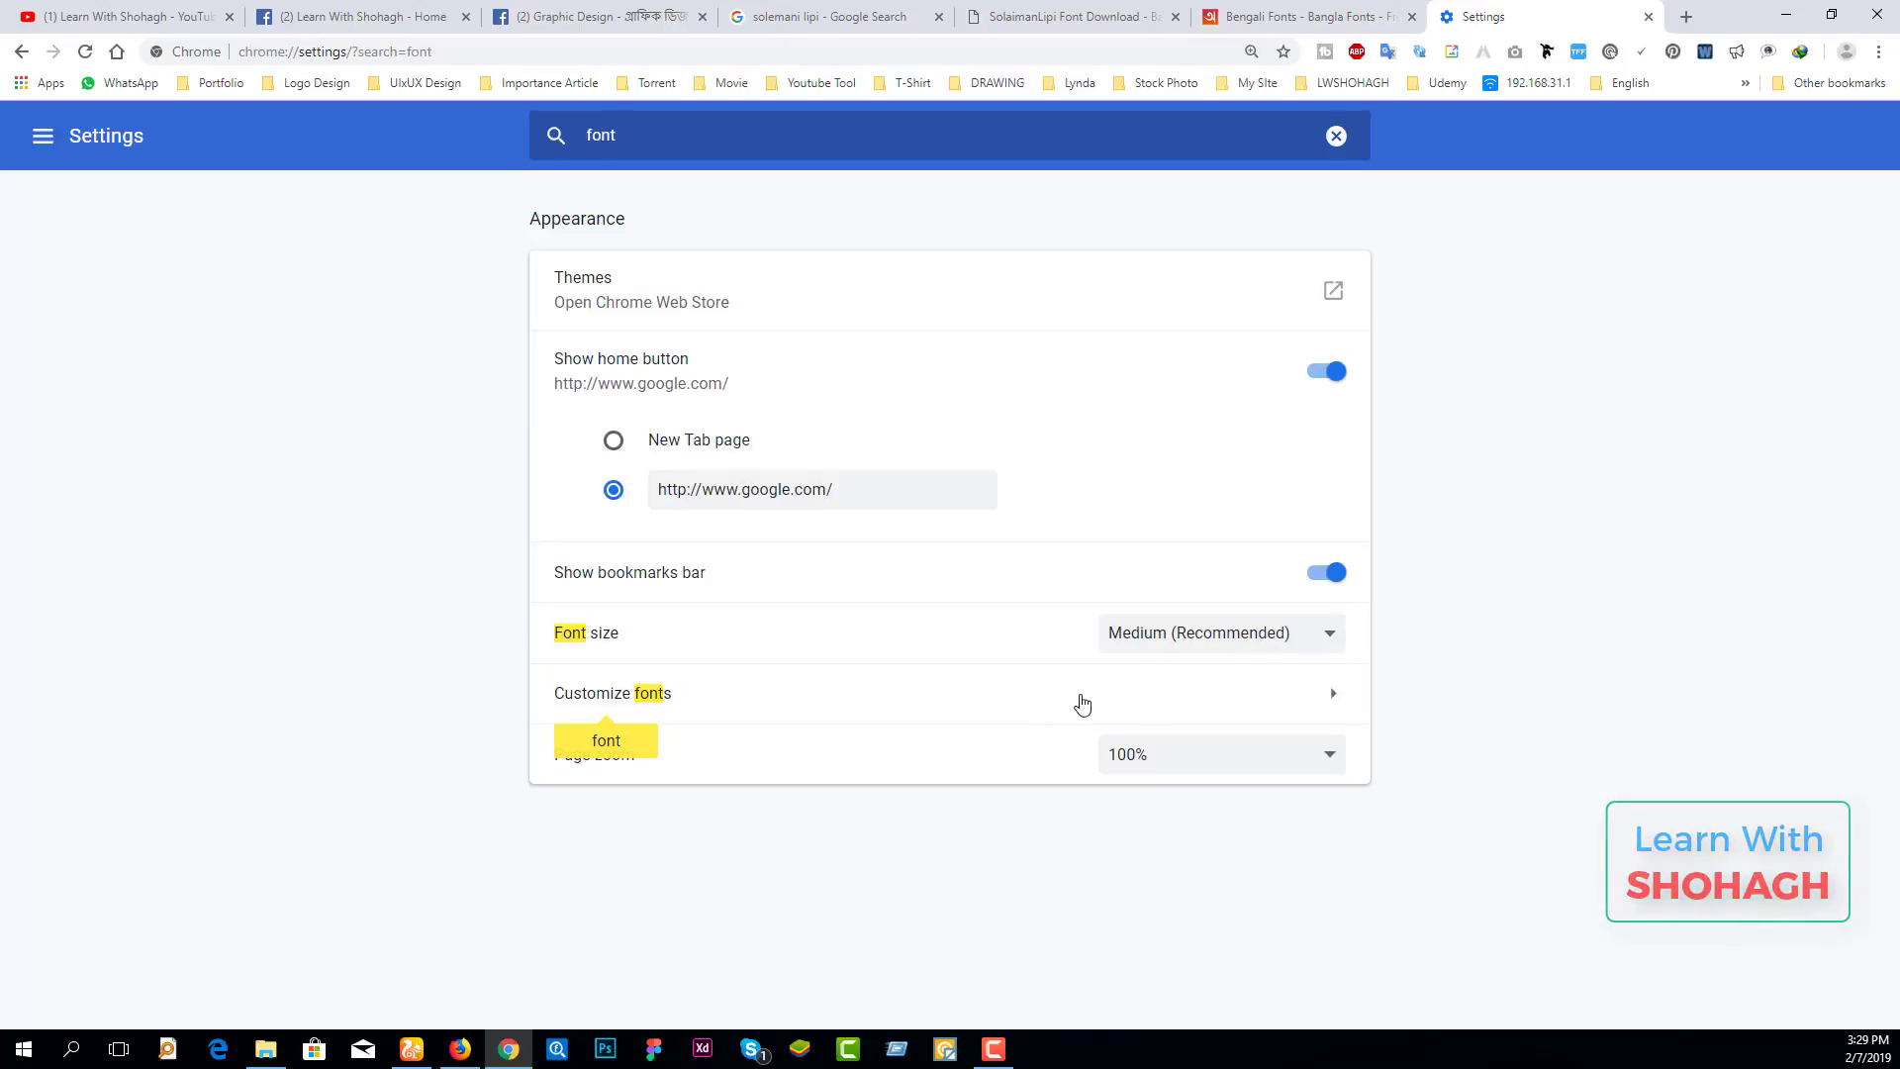
- In Customize fonts, set Chrome's Standard font to SolaimanLipi
click(1178, 700)
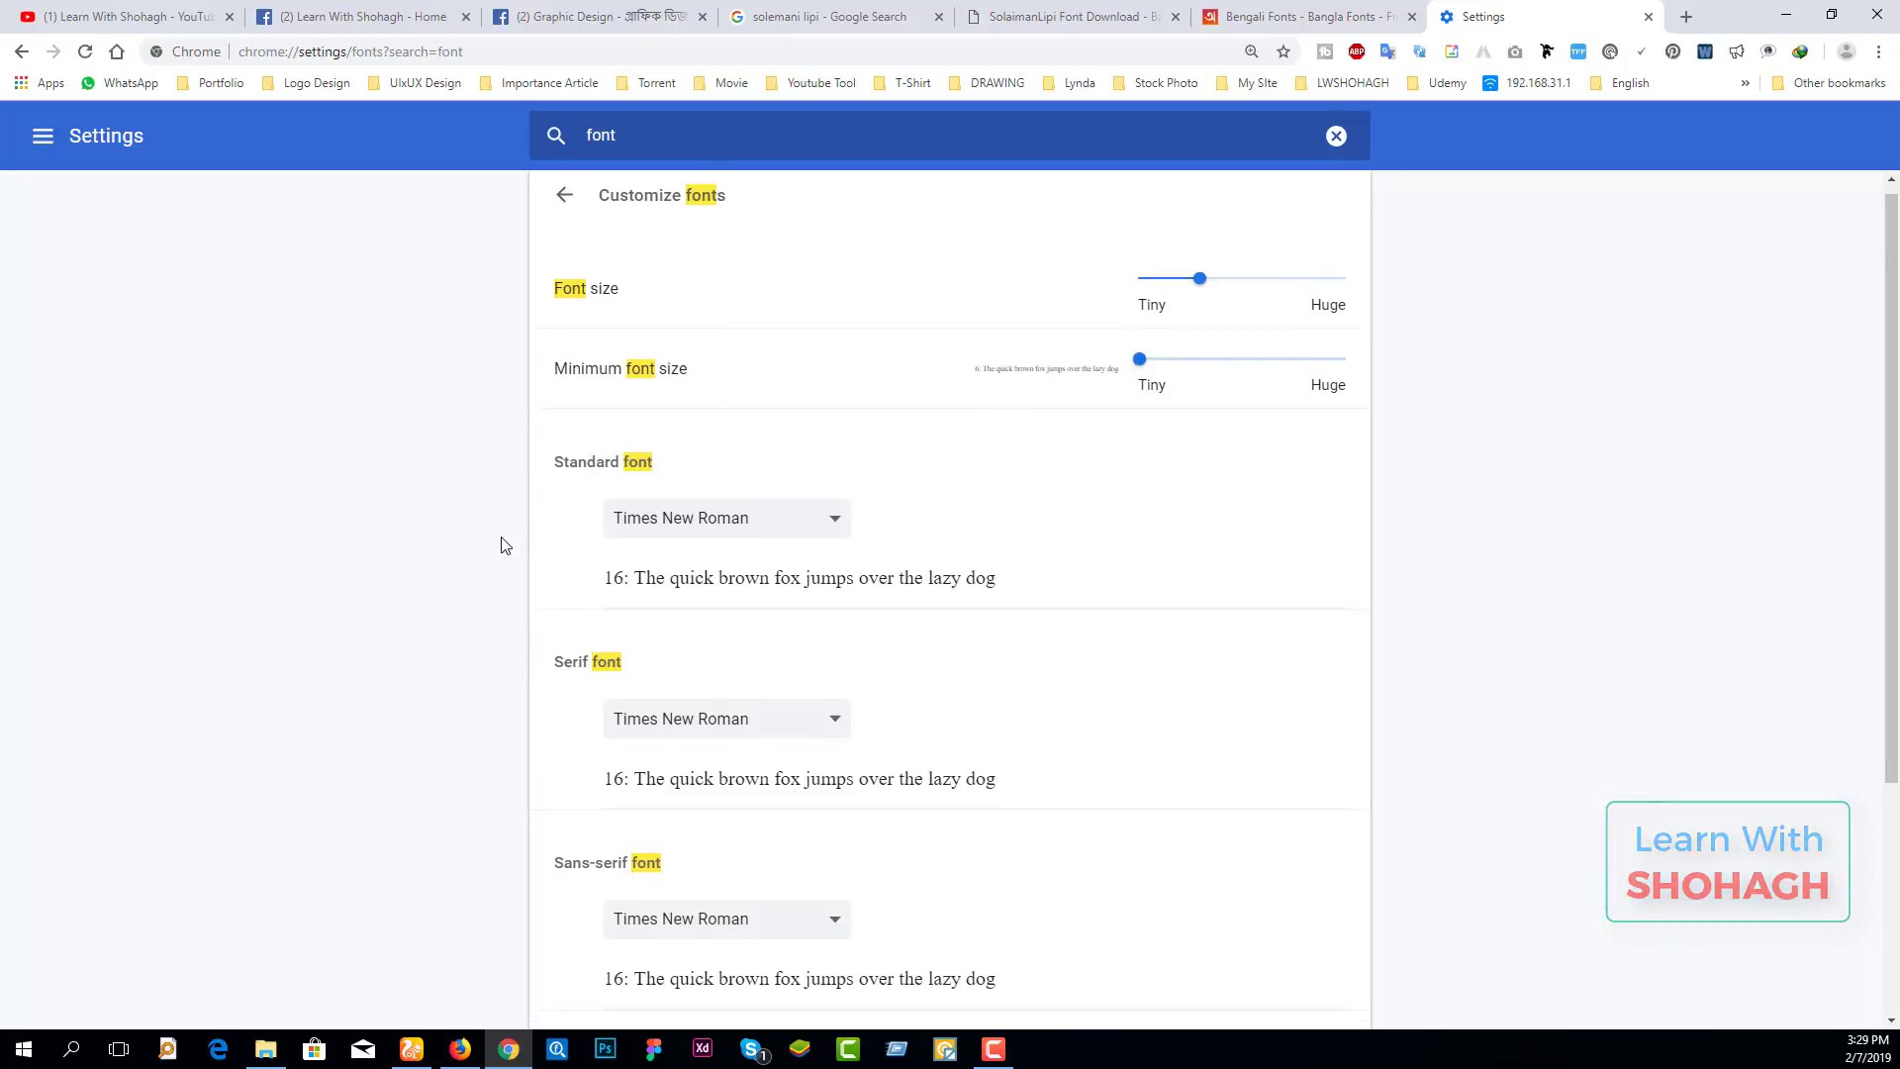
scroll(594, 455, down, 4)
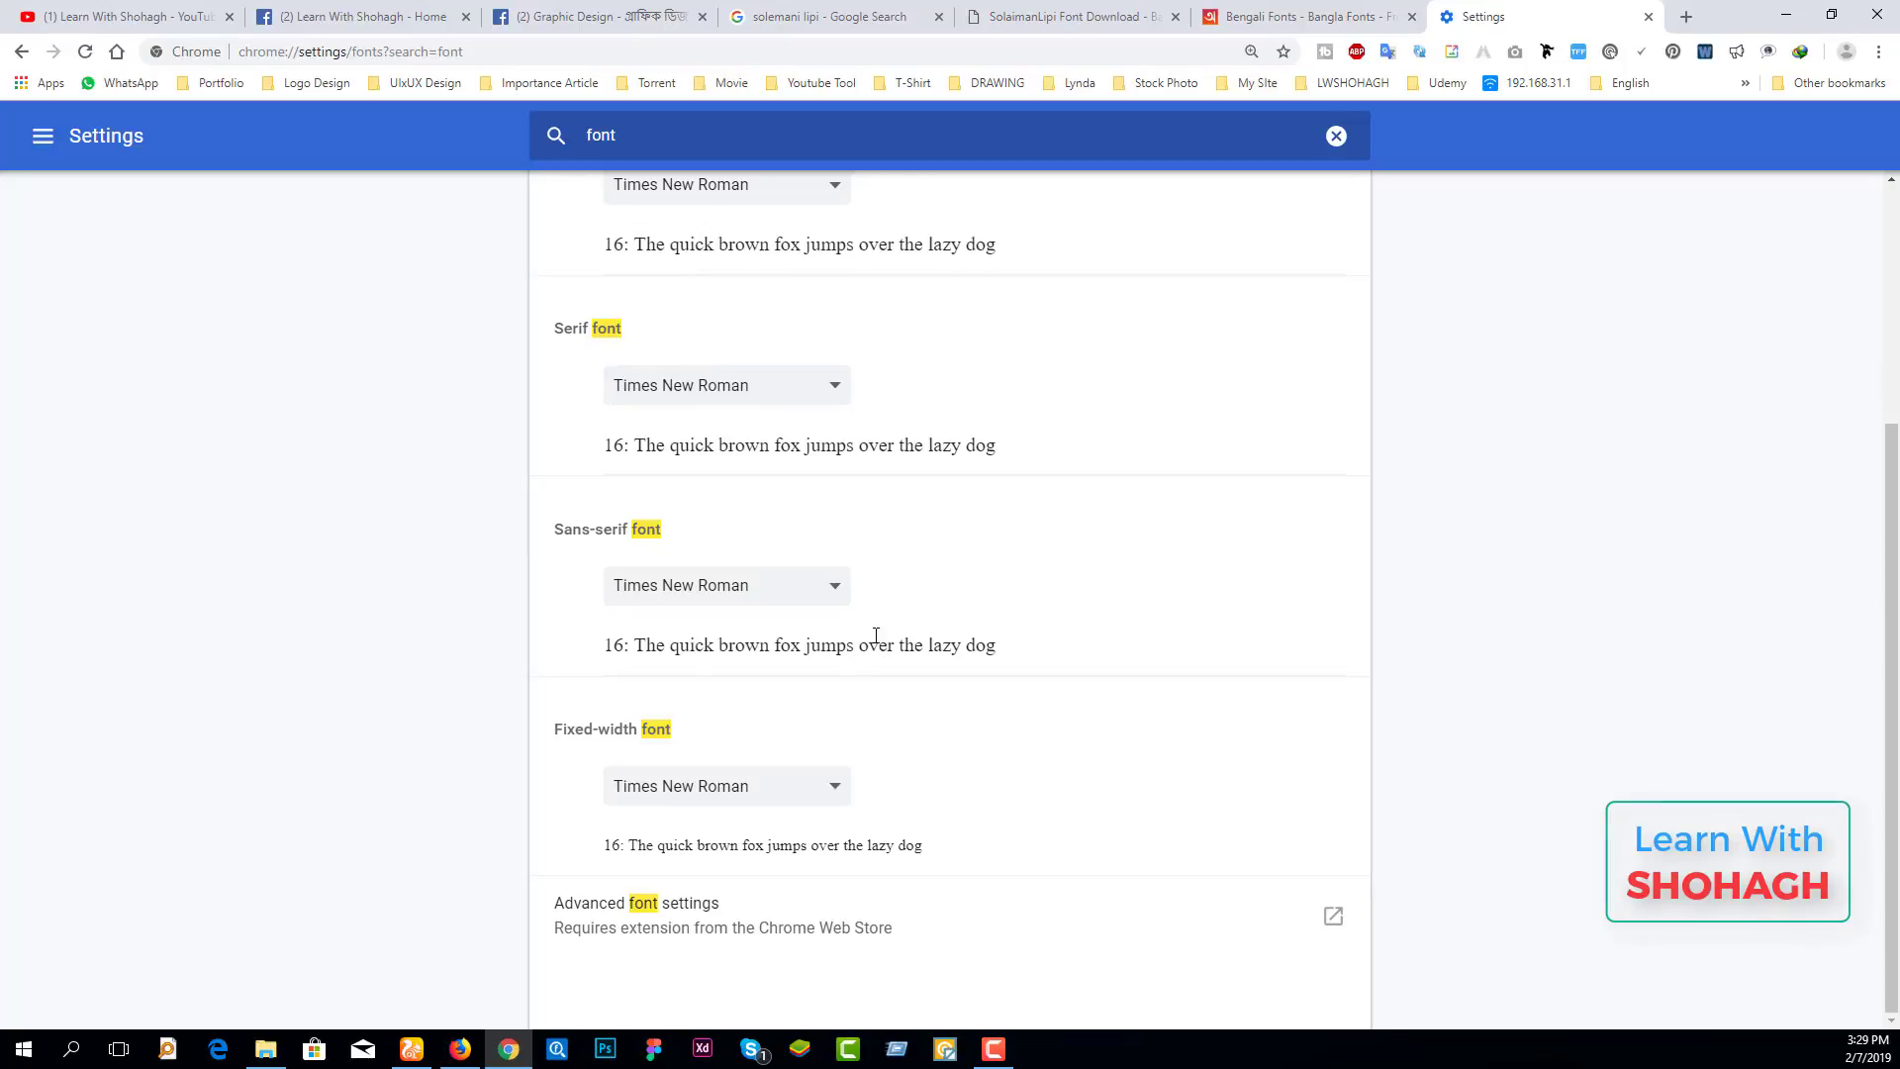
scroll(876, 635, up, 3)
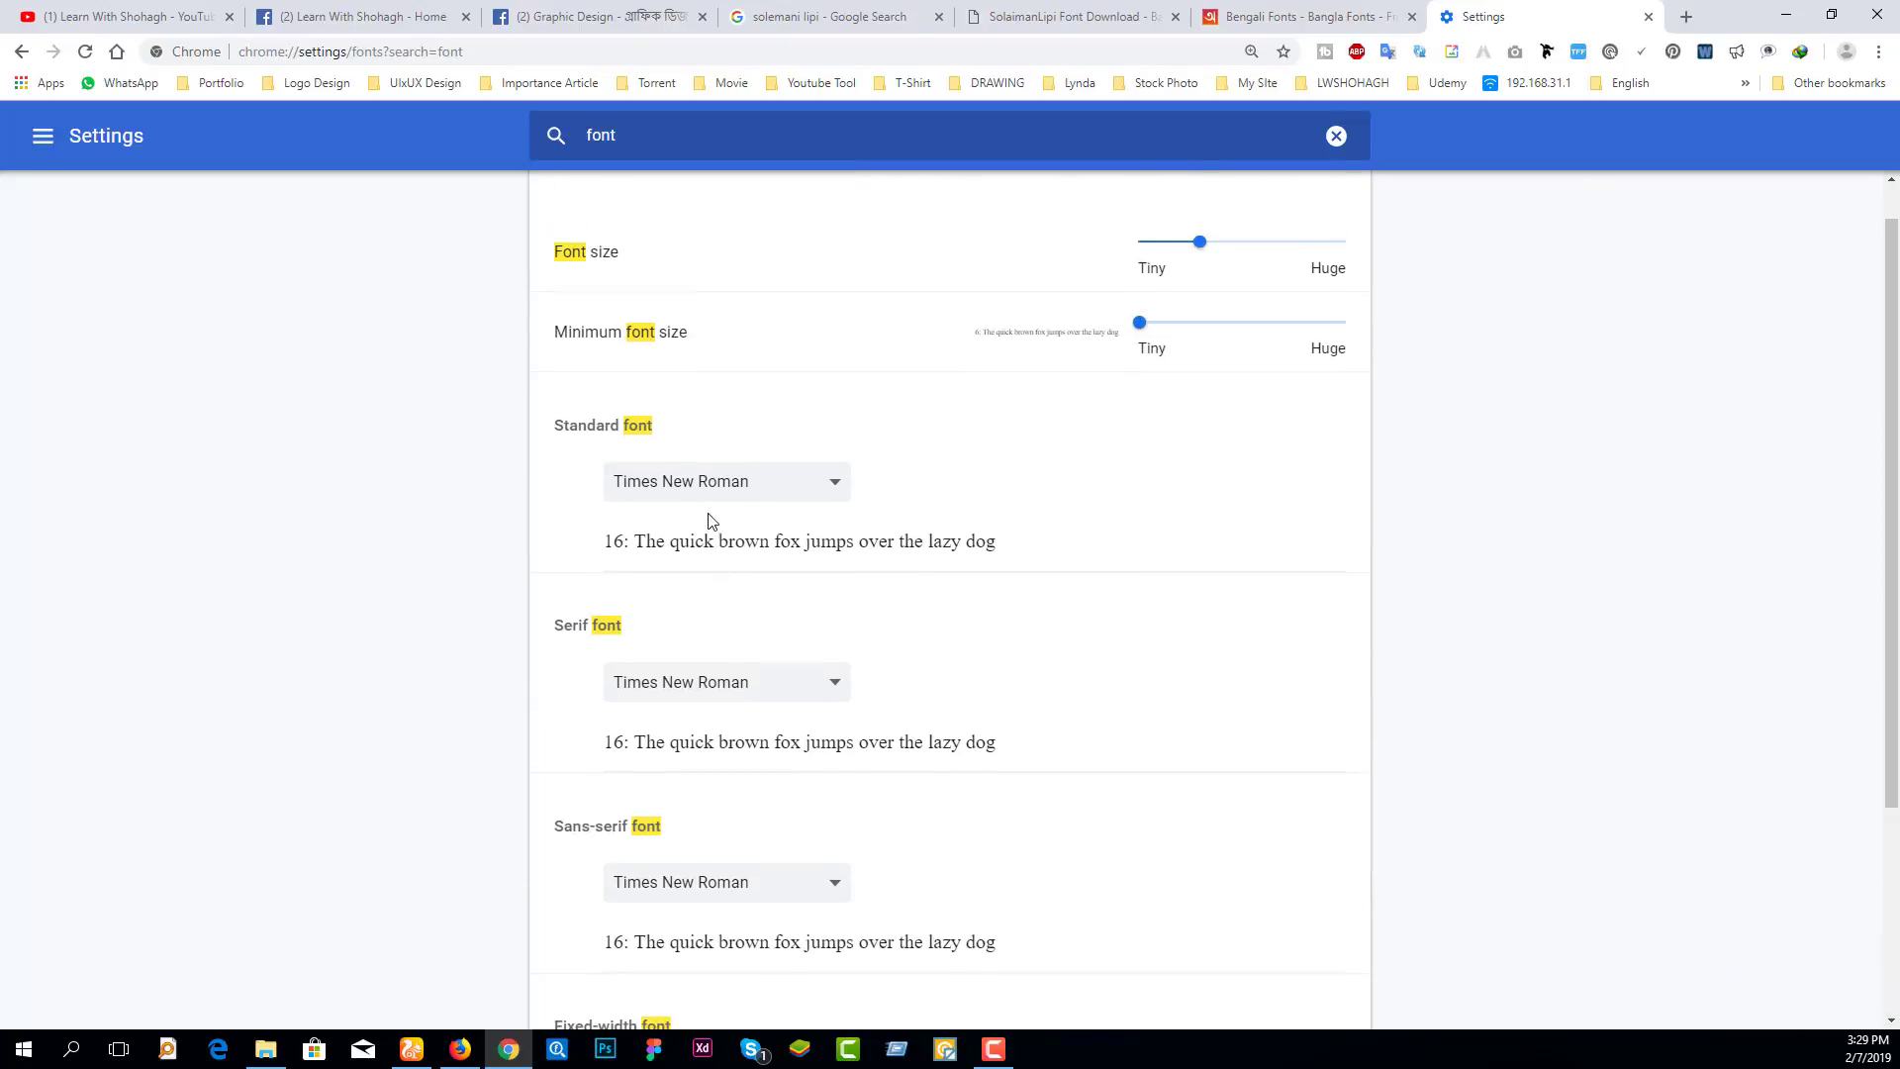
click(705, 487)
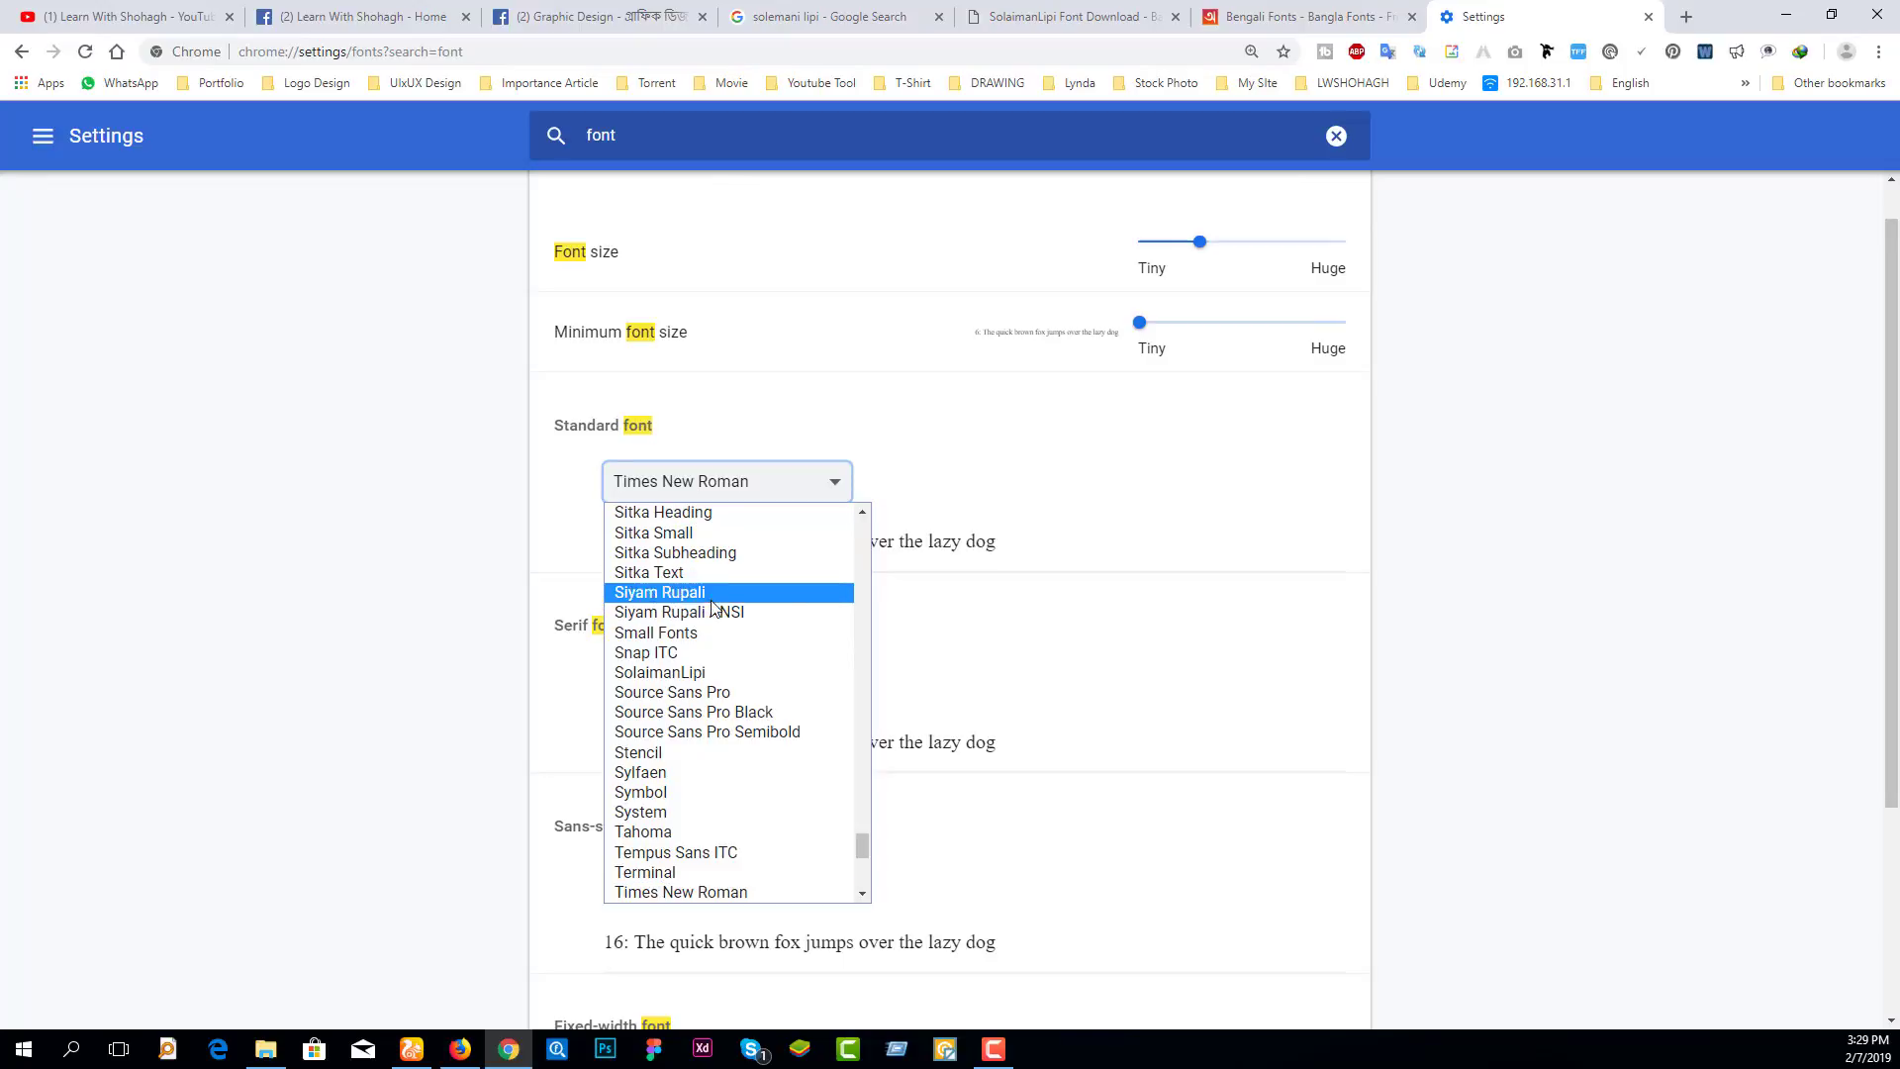
click(682, 692)
click(663, 674)
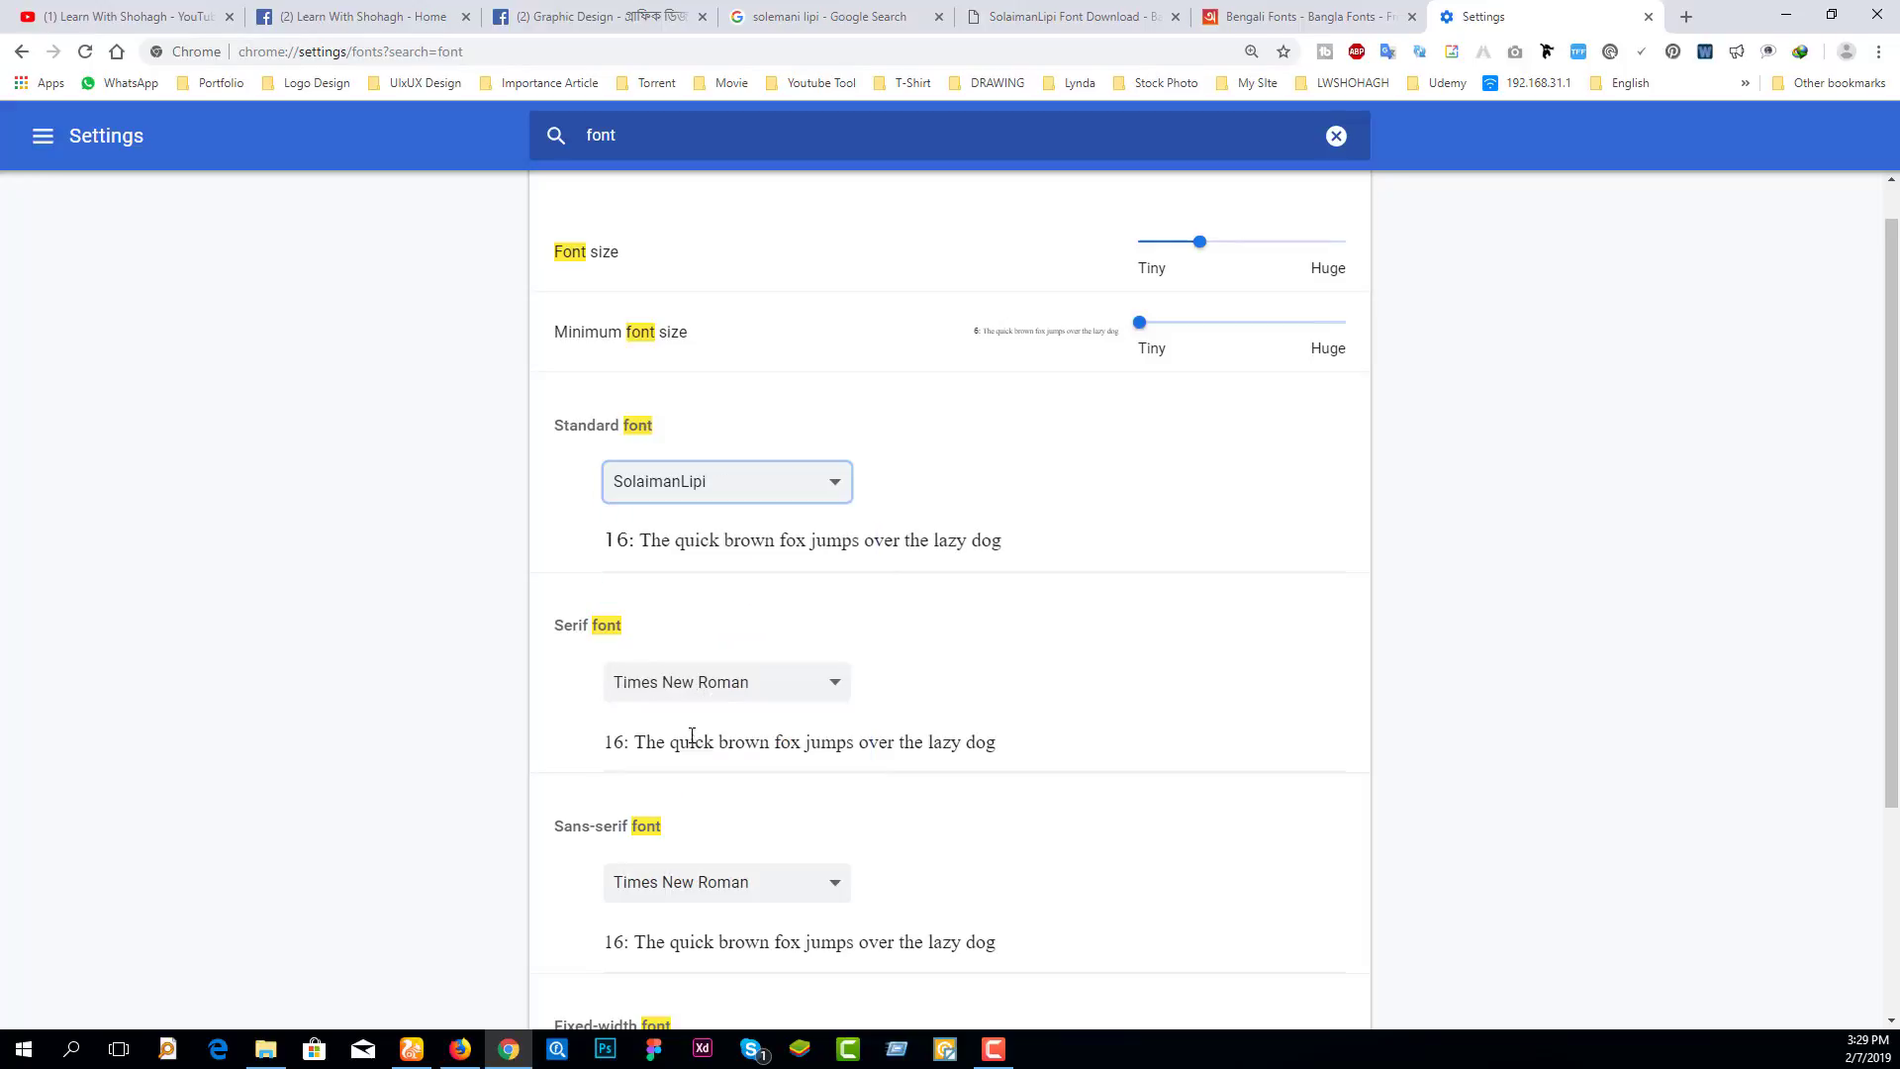
- Set the Serif, Sans-serif and Fixed-width fonts to SolaimanLipi too
click(695, 693)
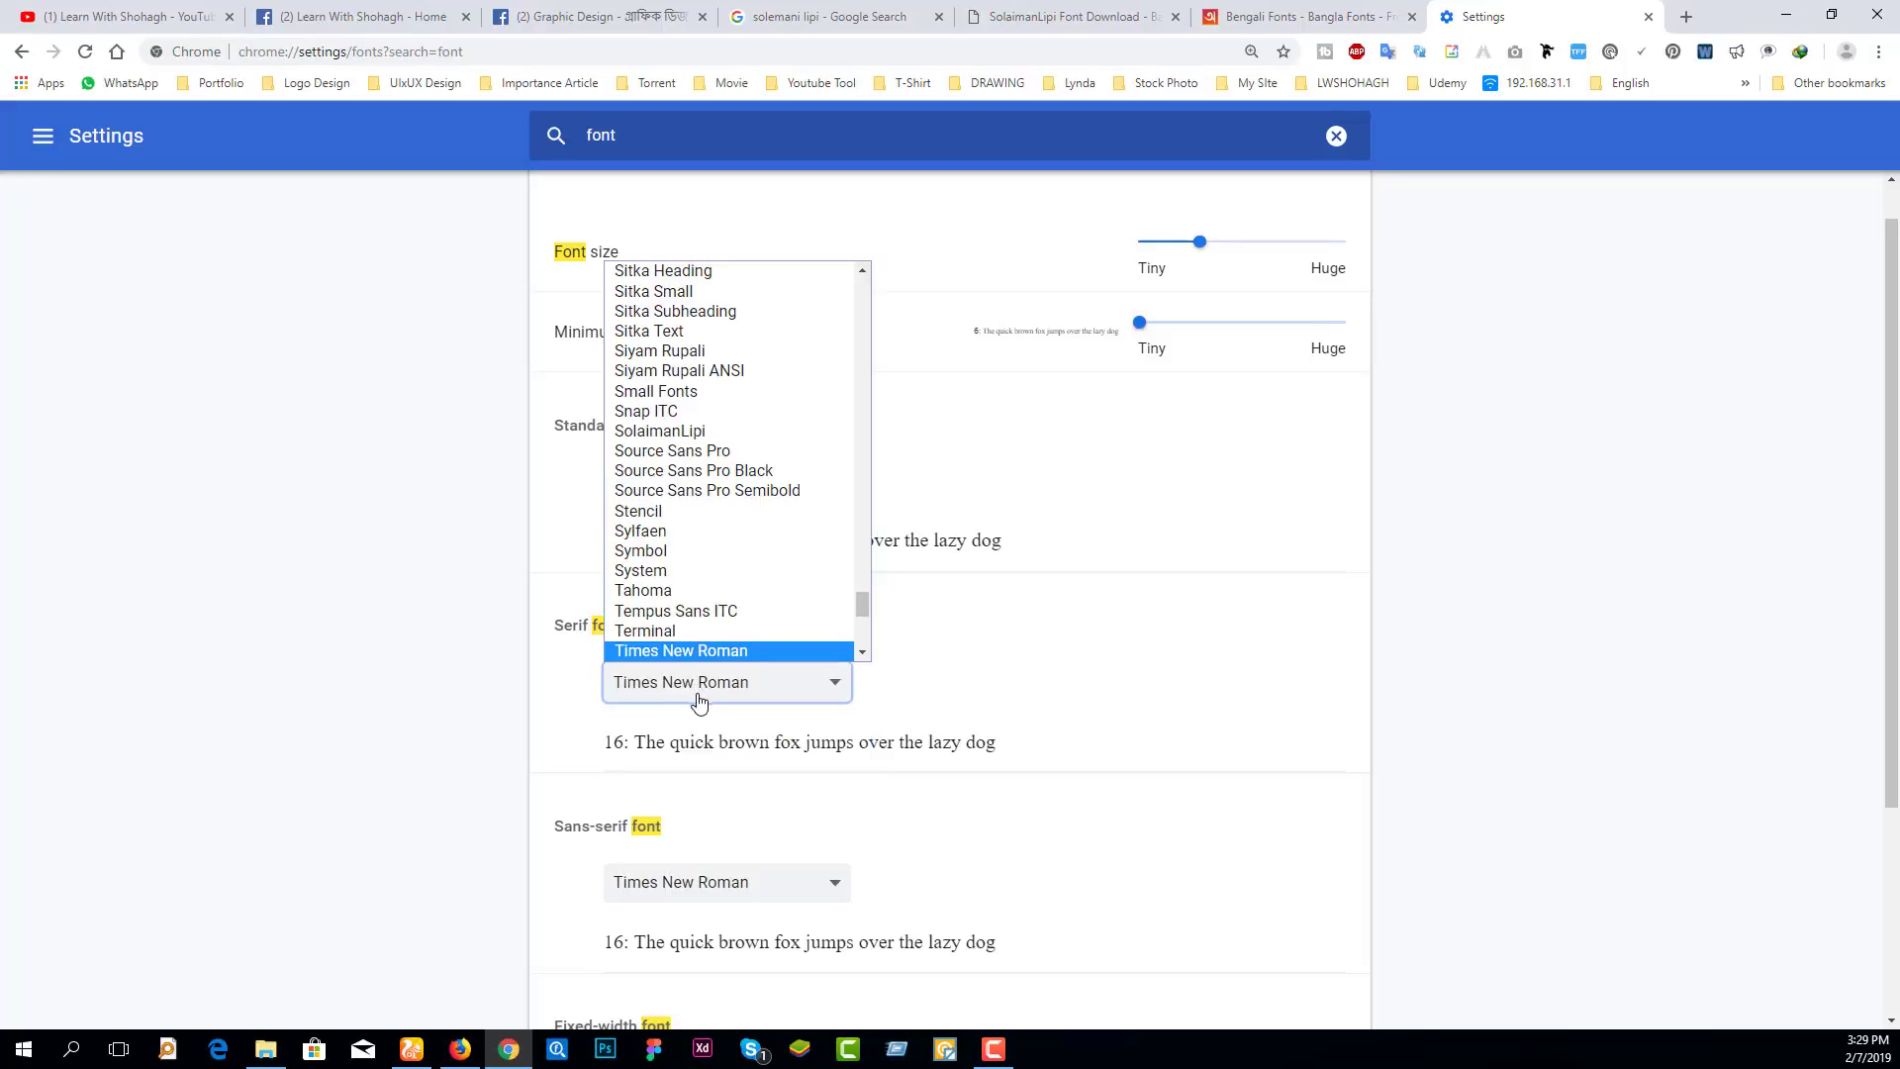
click(653, 432)
scroll(594, 722, down, 3)
click(708, 587)
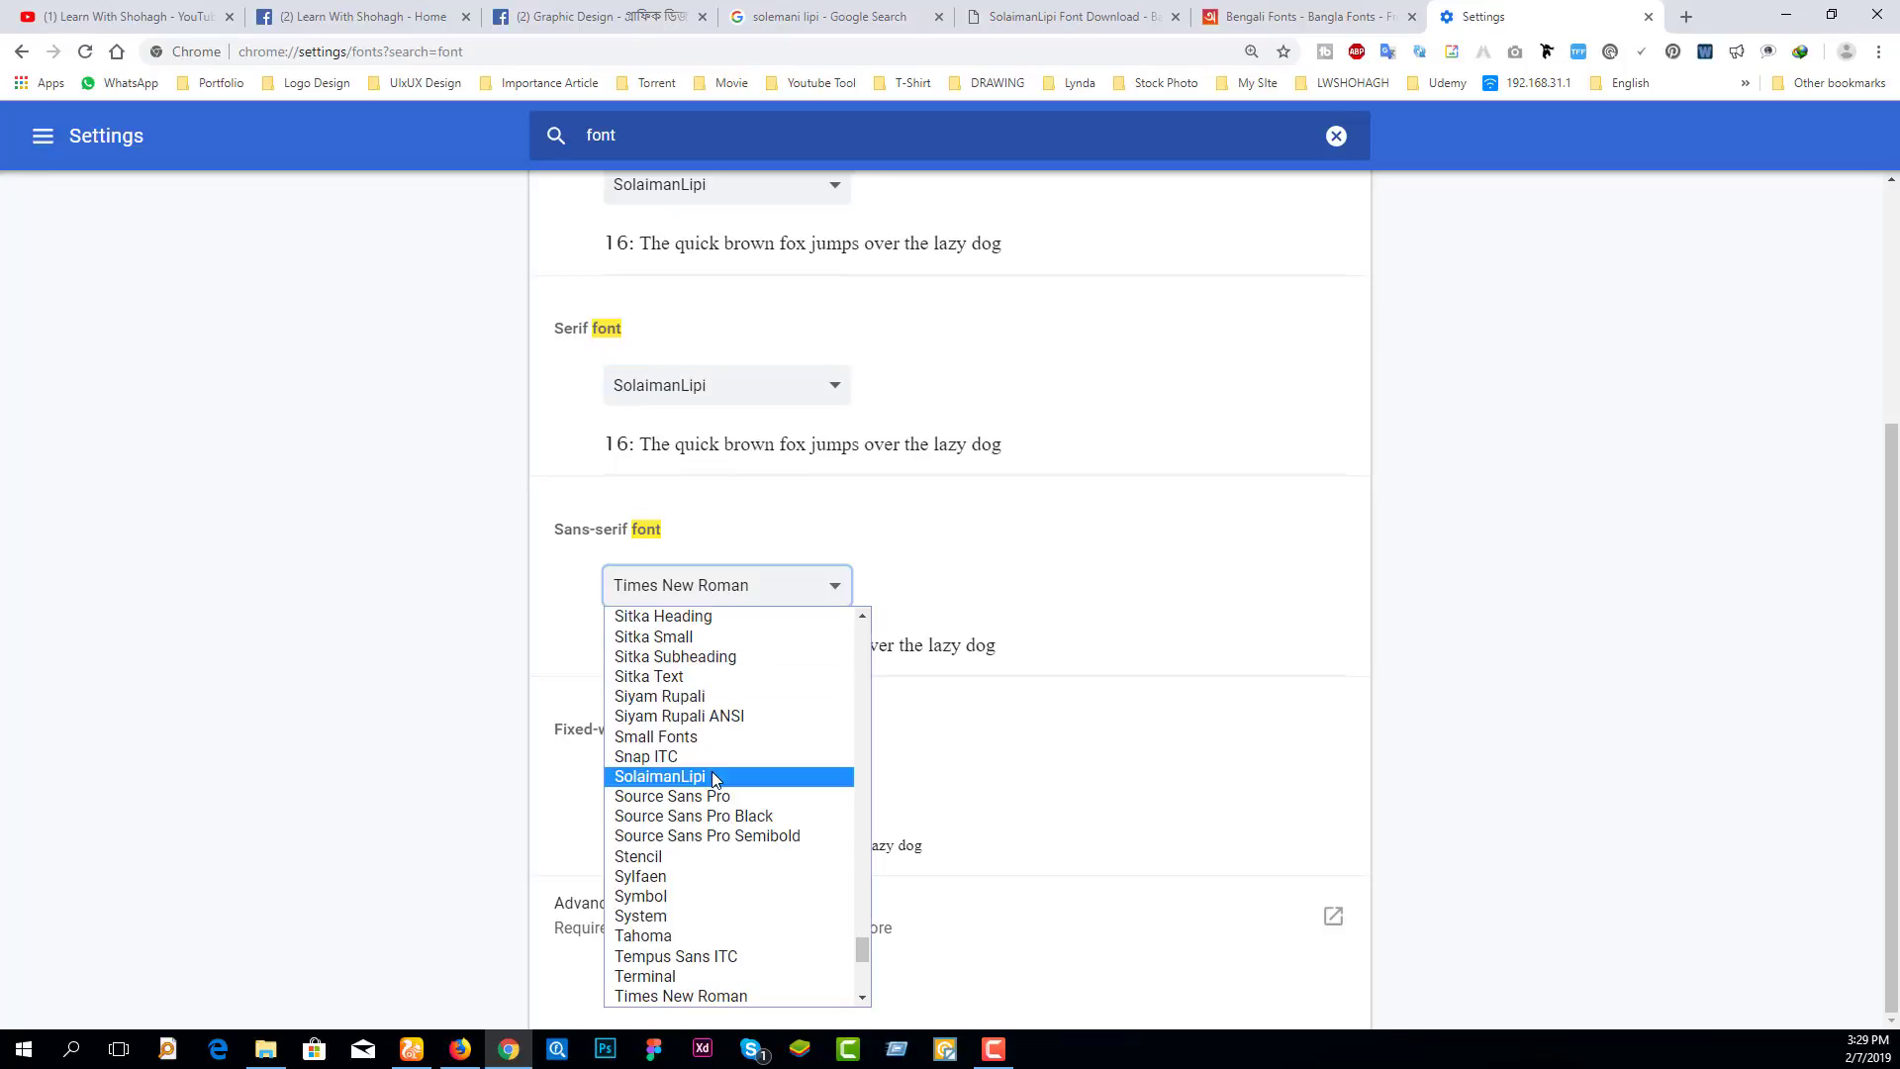
click(713, 778)
click(746, 803)
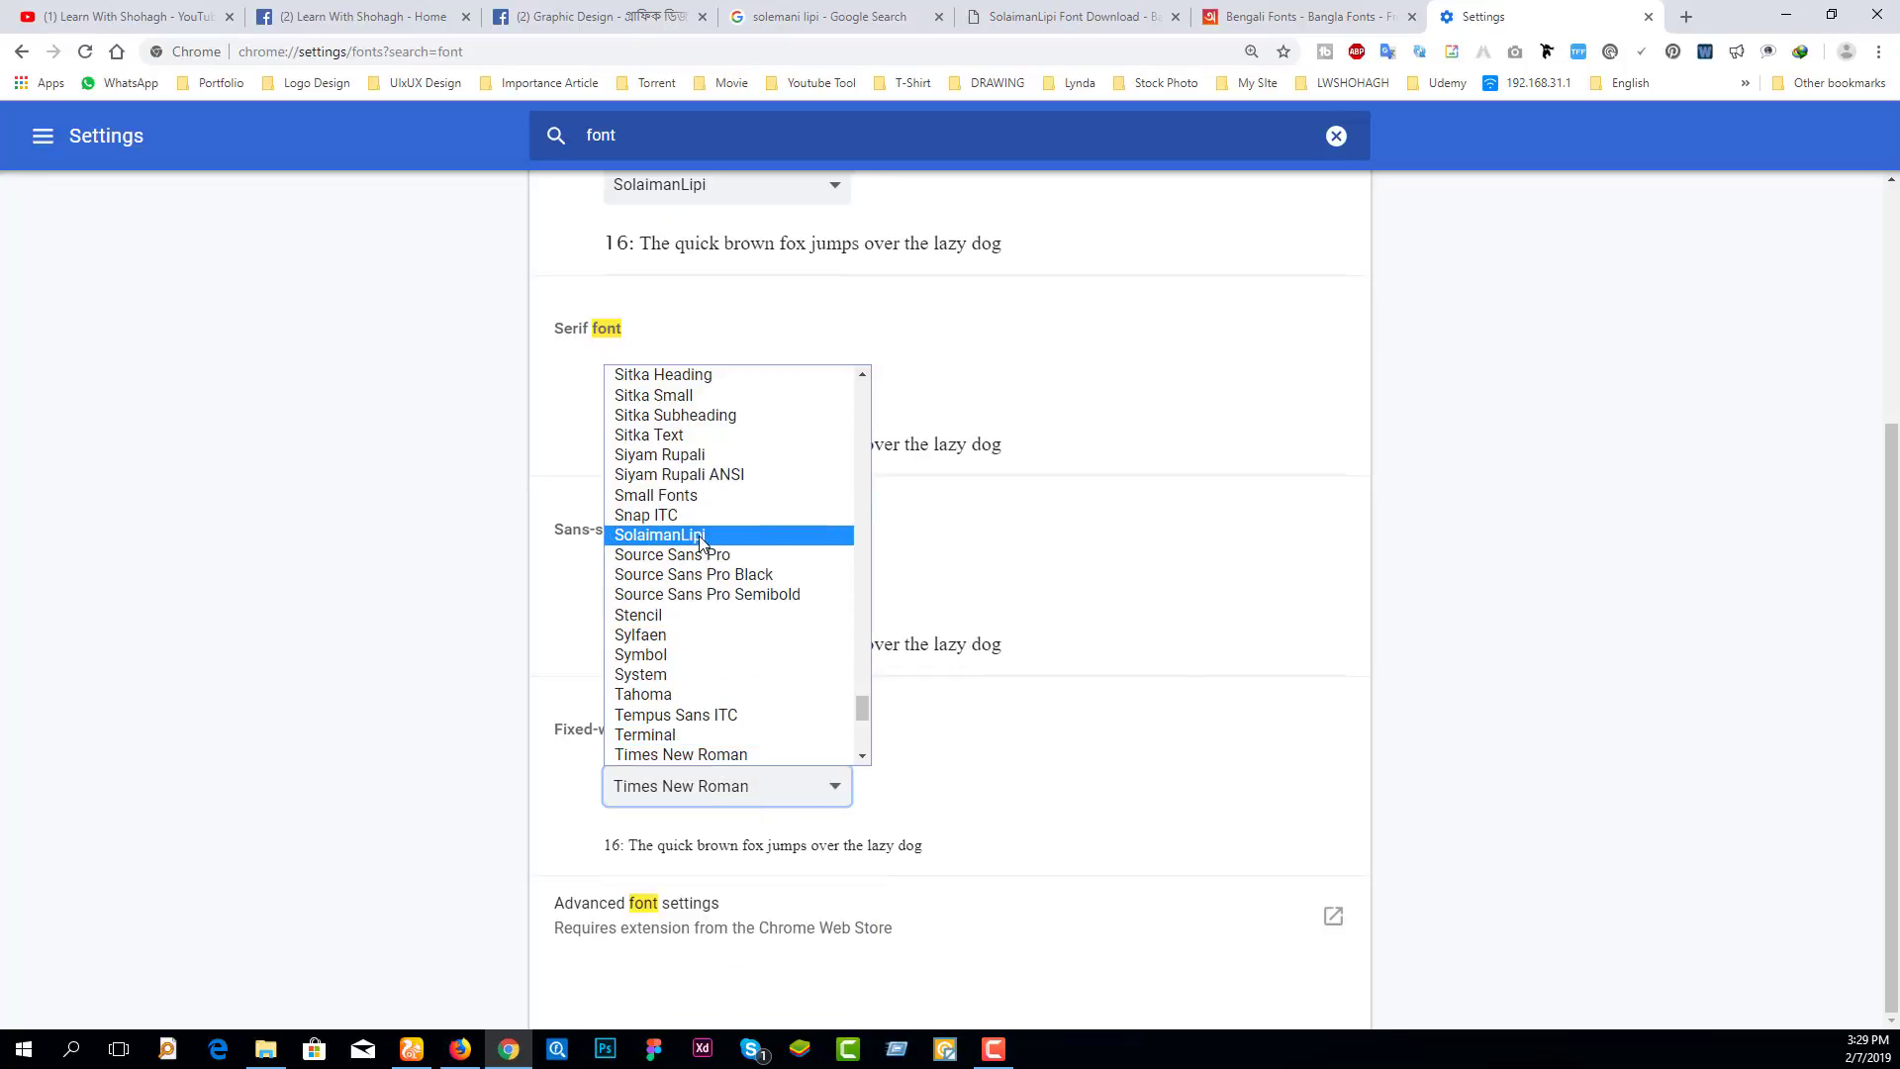
click(660, 534)
scroll(1441, 767, up, 2)
scroll(1441, 768, up, 2)
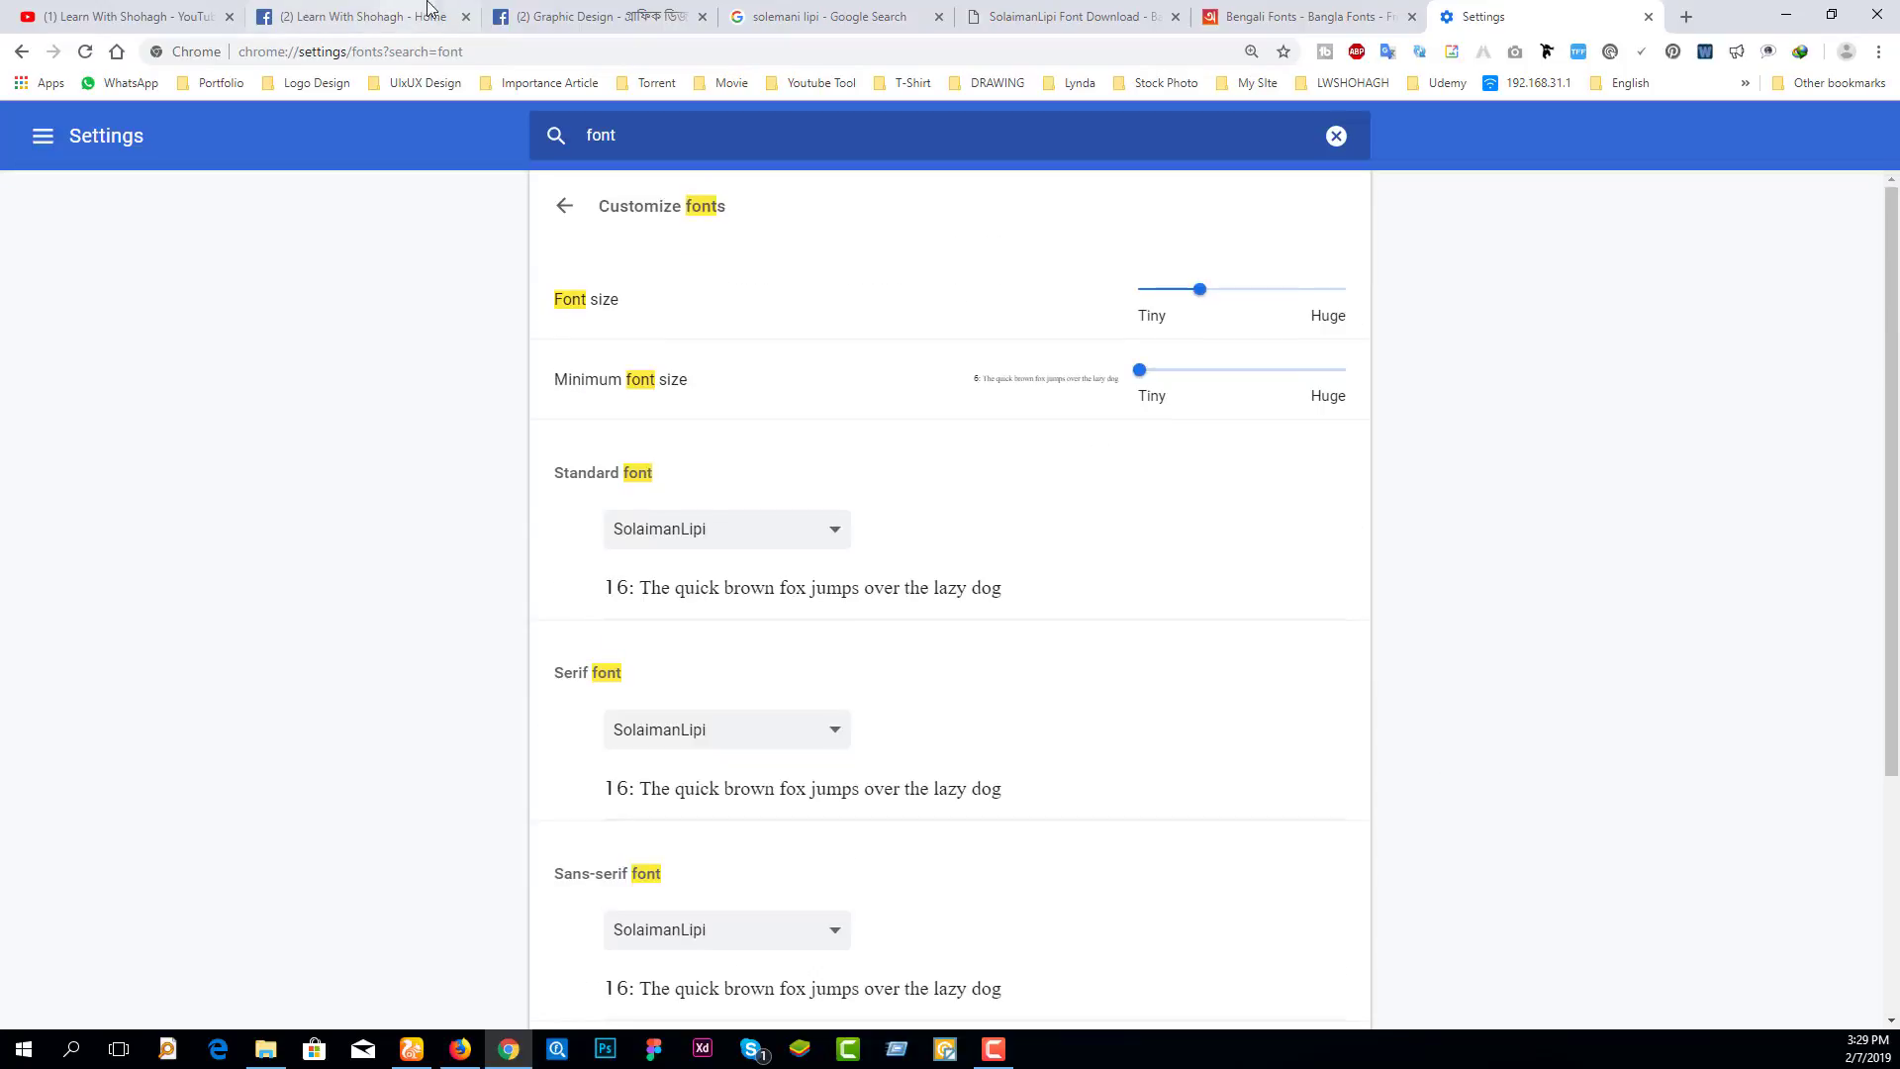
- Check the Bangla post text by selecting and deselecting it, then close Chrome's settings
click(566, 8)
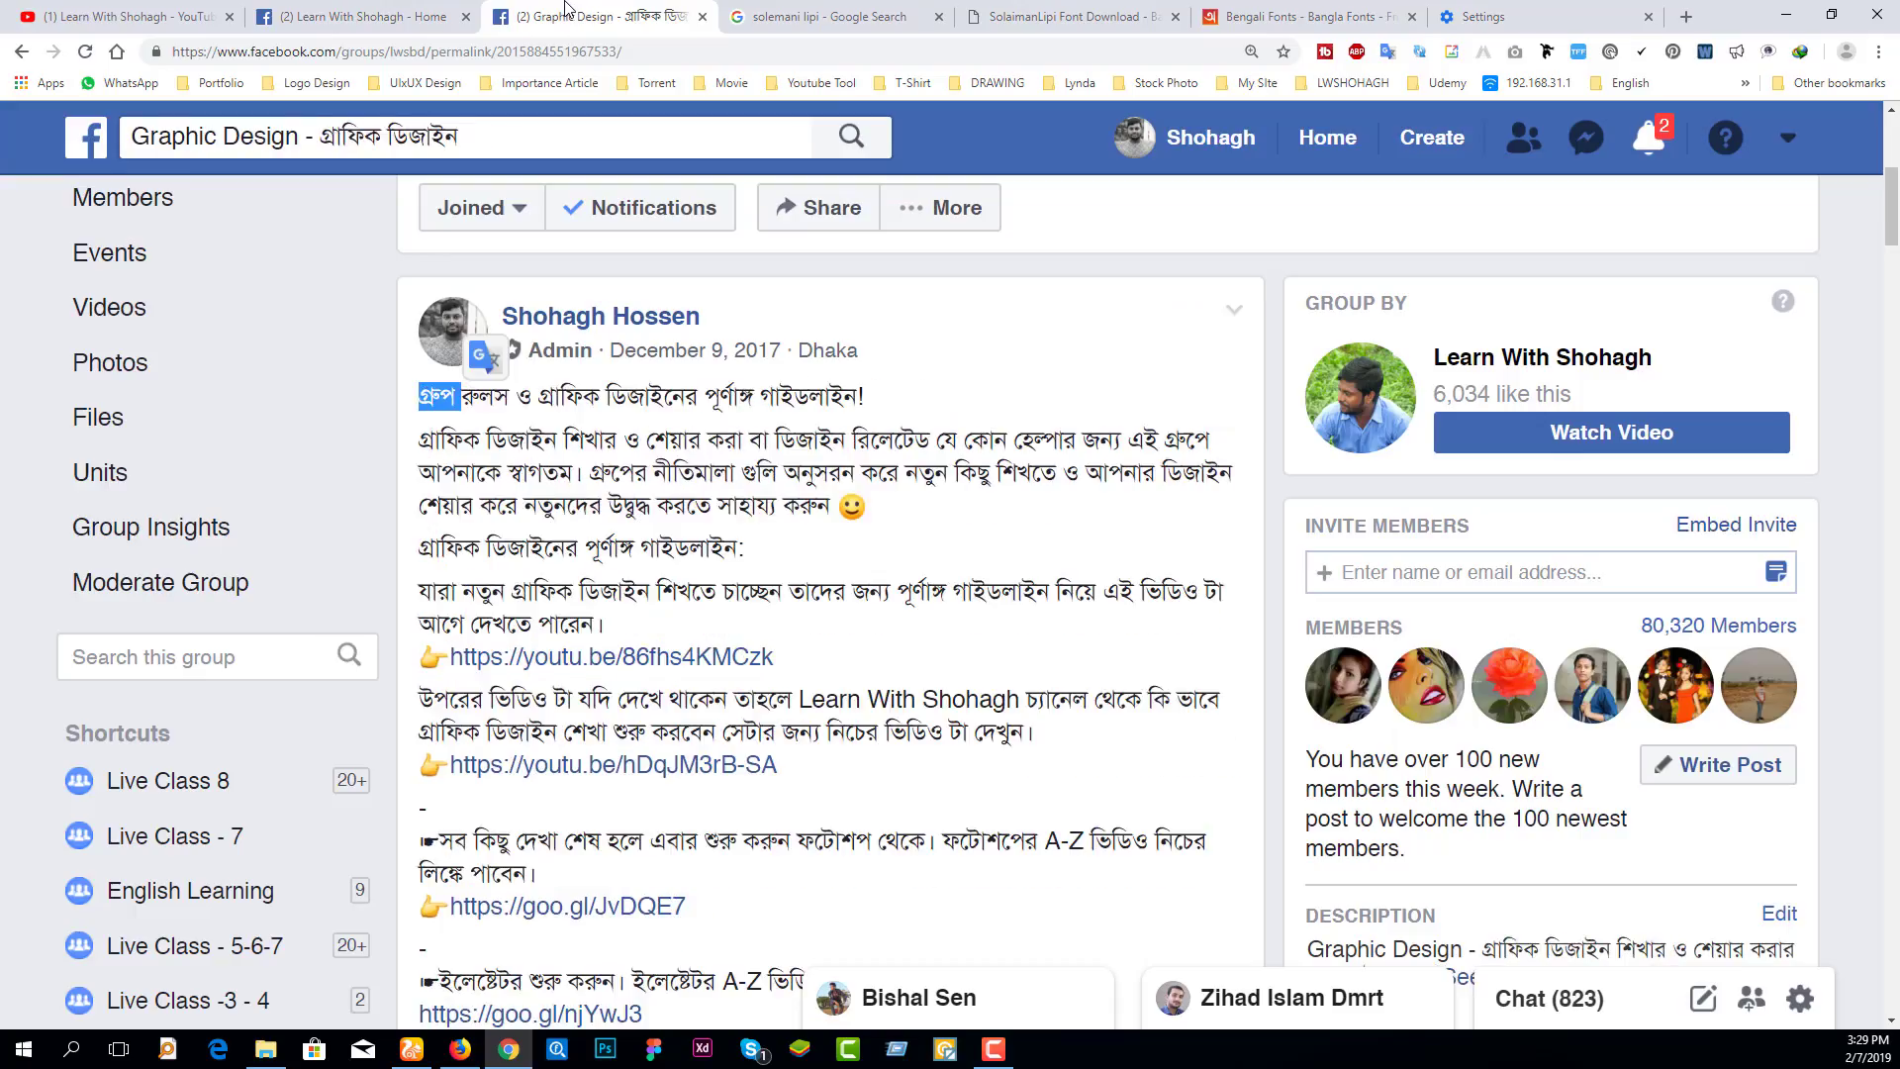
click(581, 472)
drag(424, 393, 935, 436)
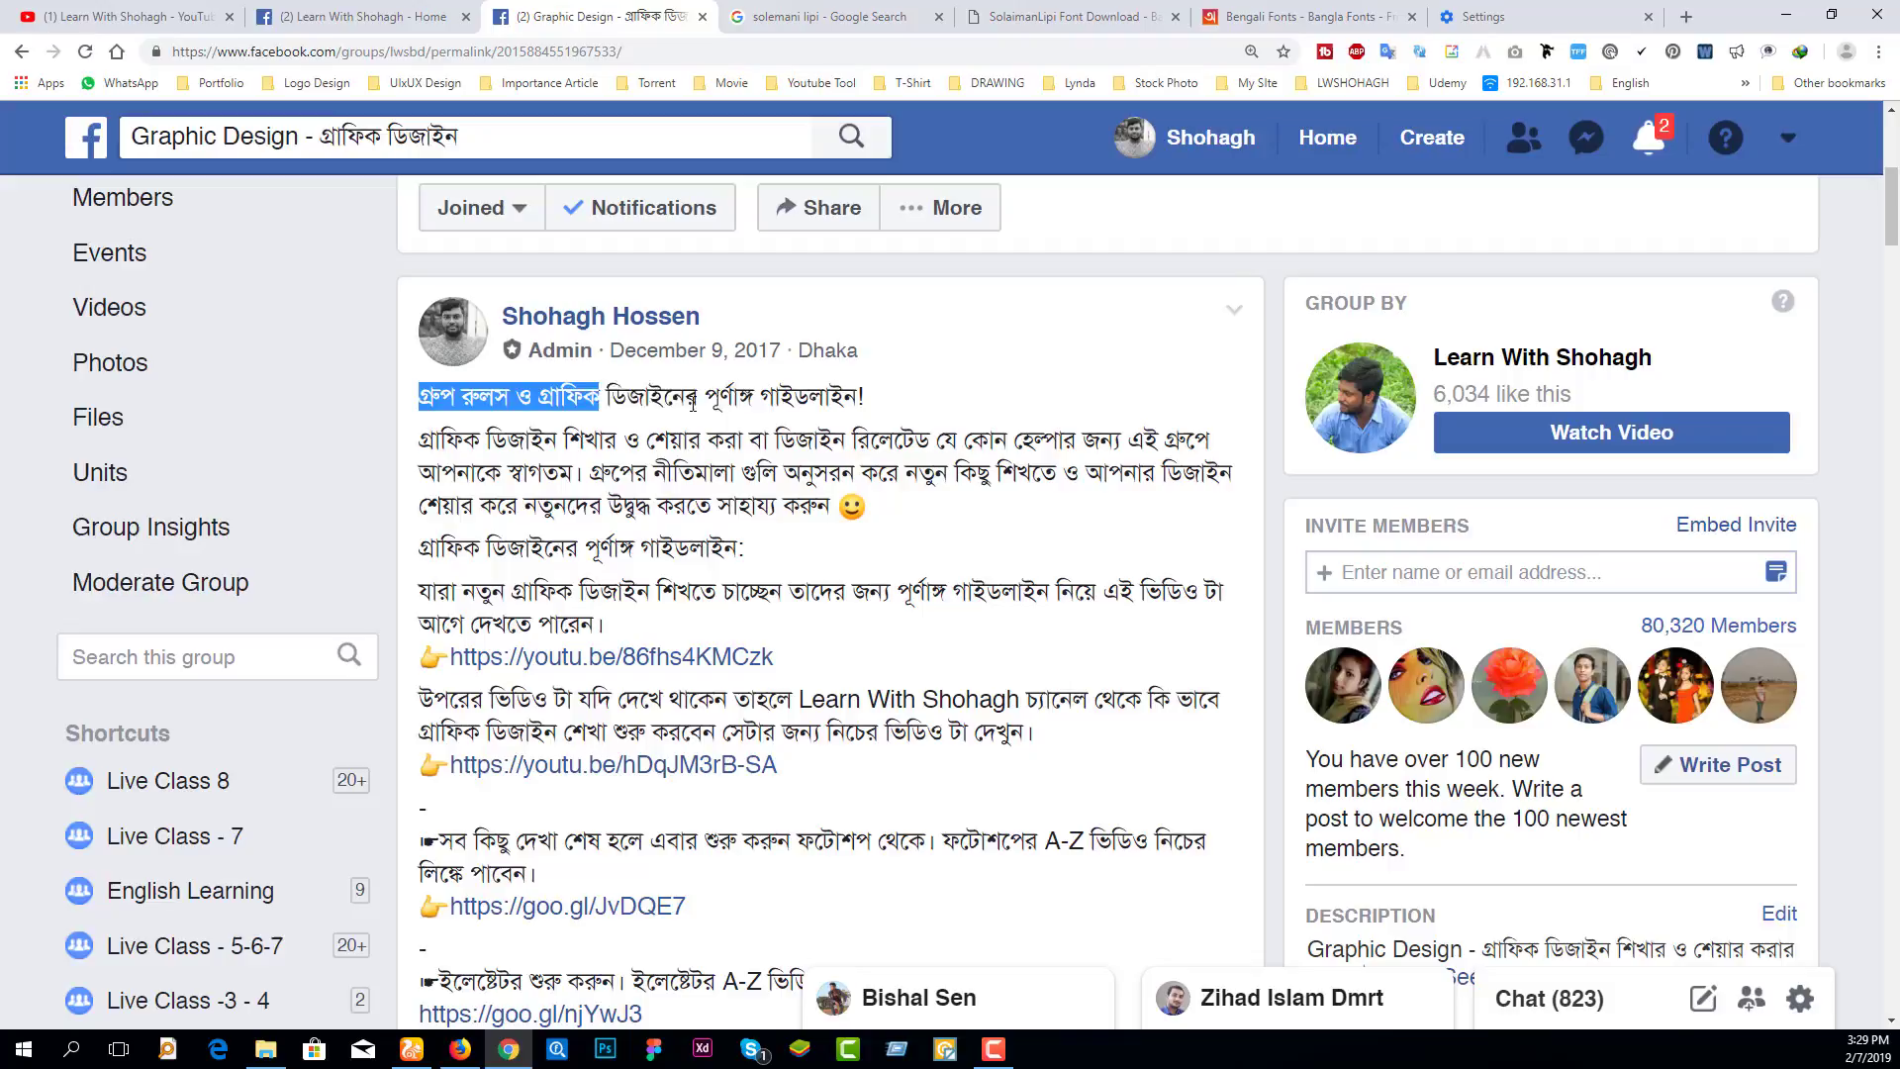
click(997, 458)
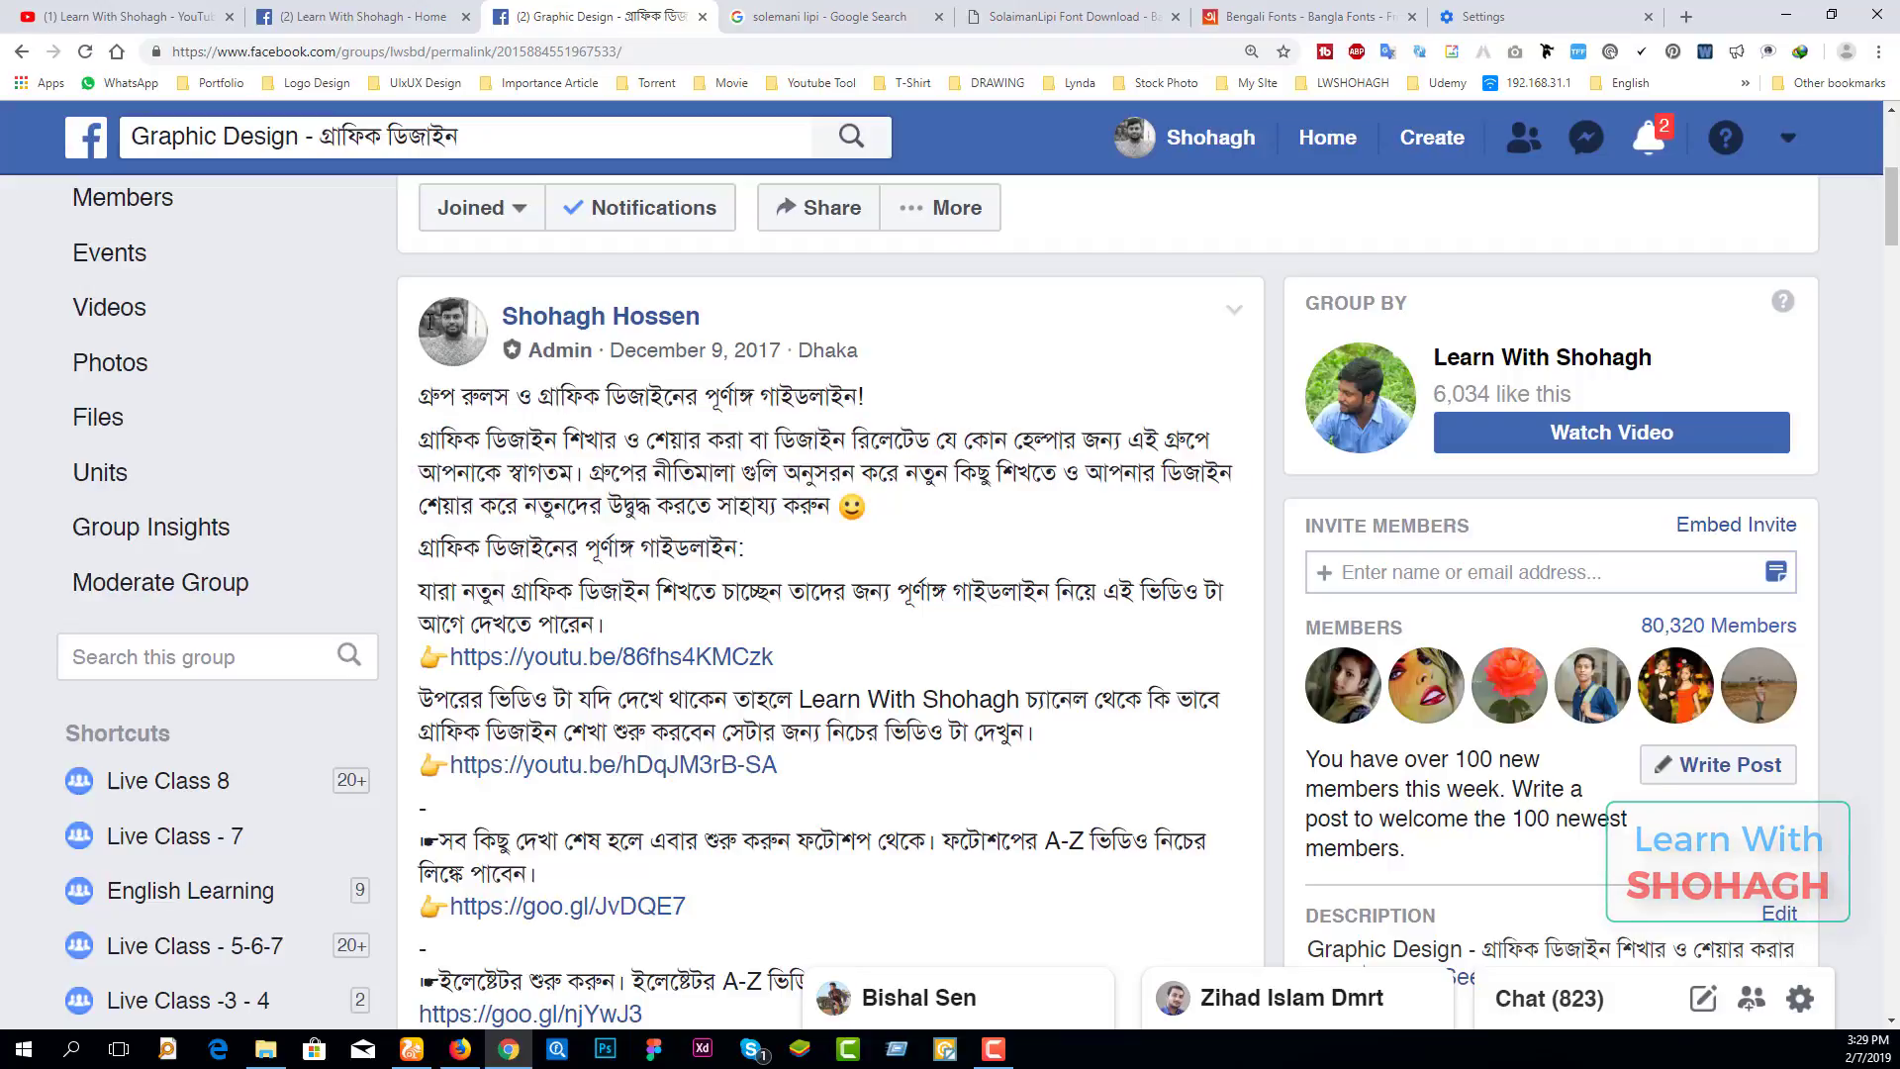
click(396, 17)
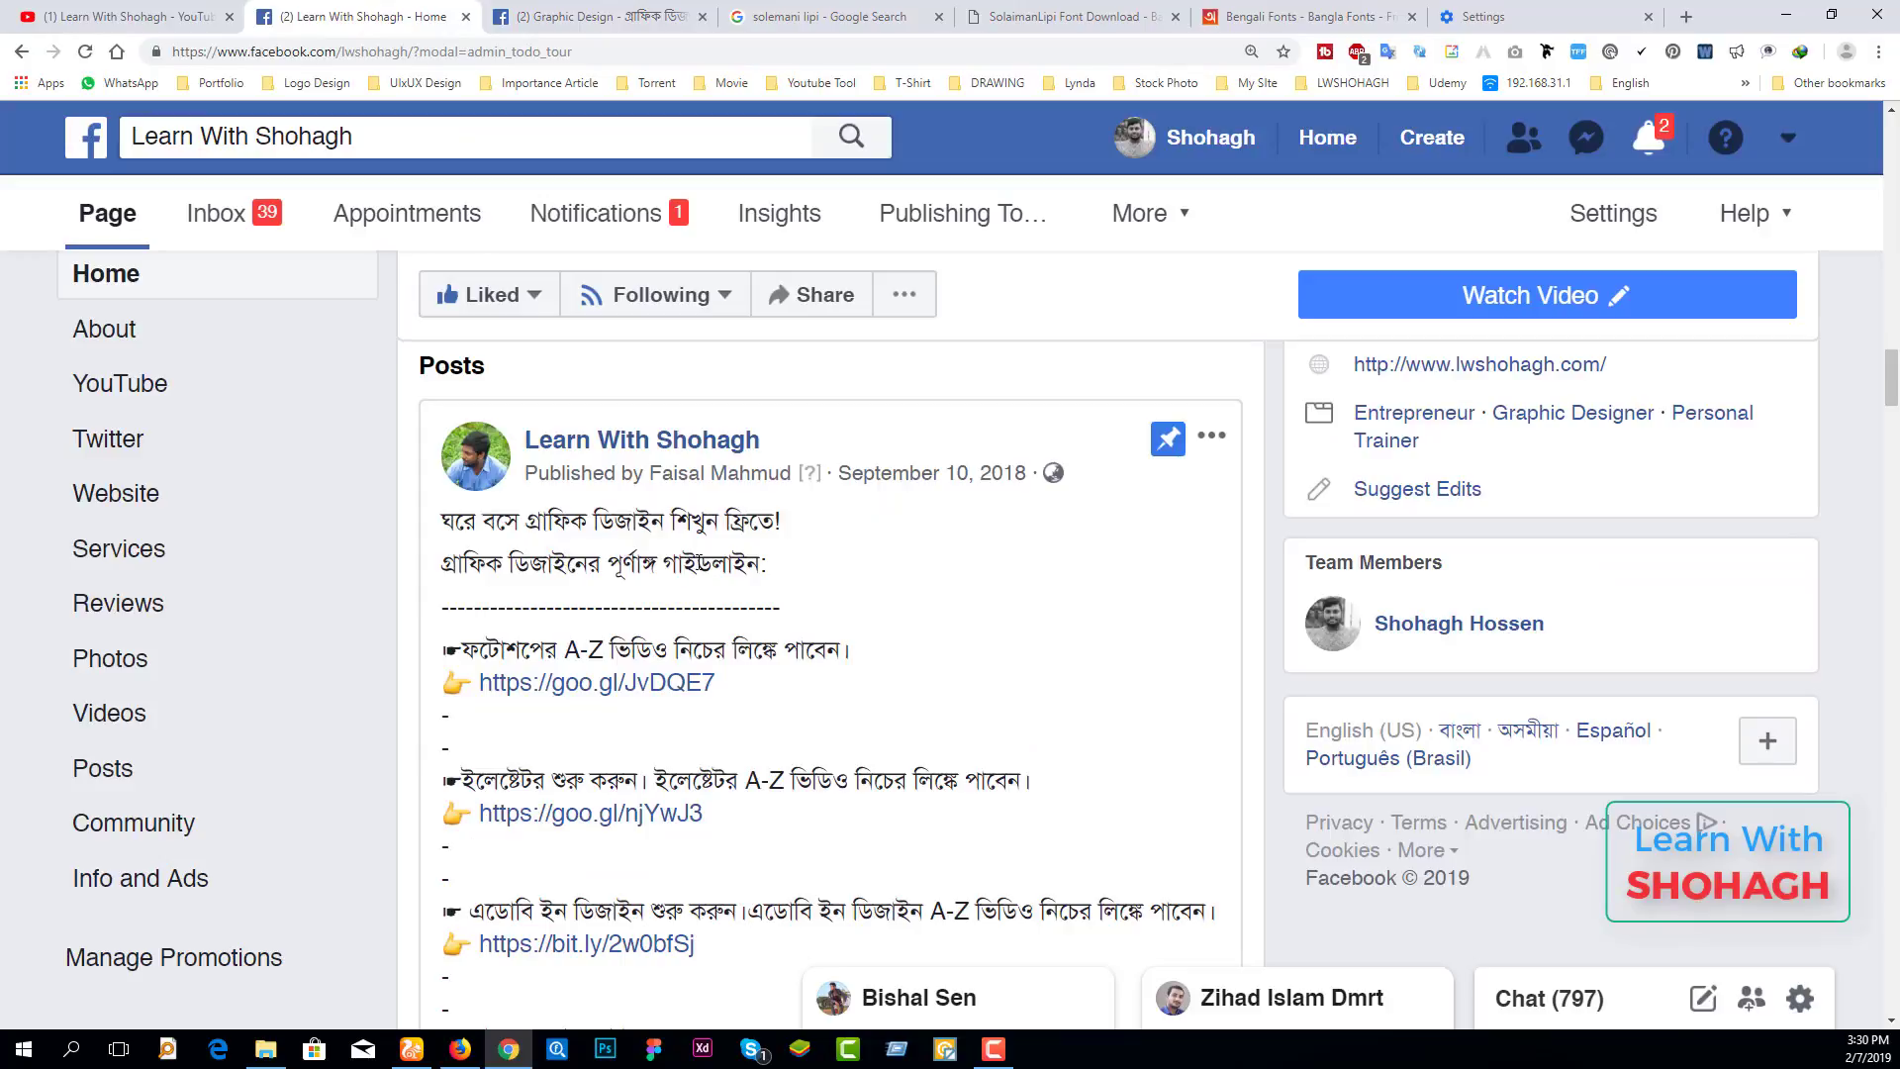
click(1648, 16)
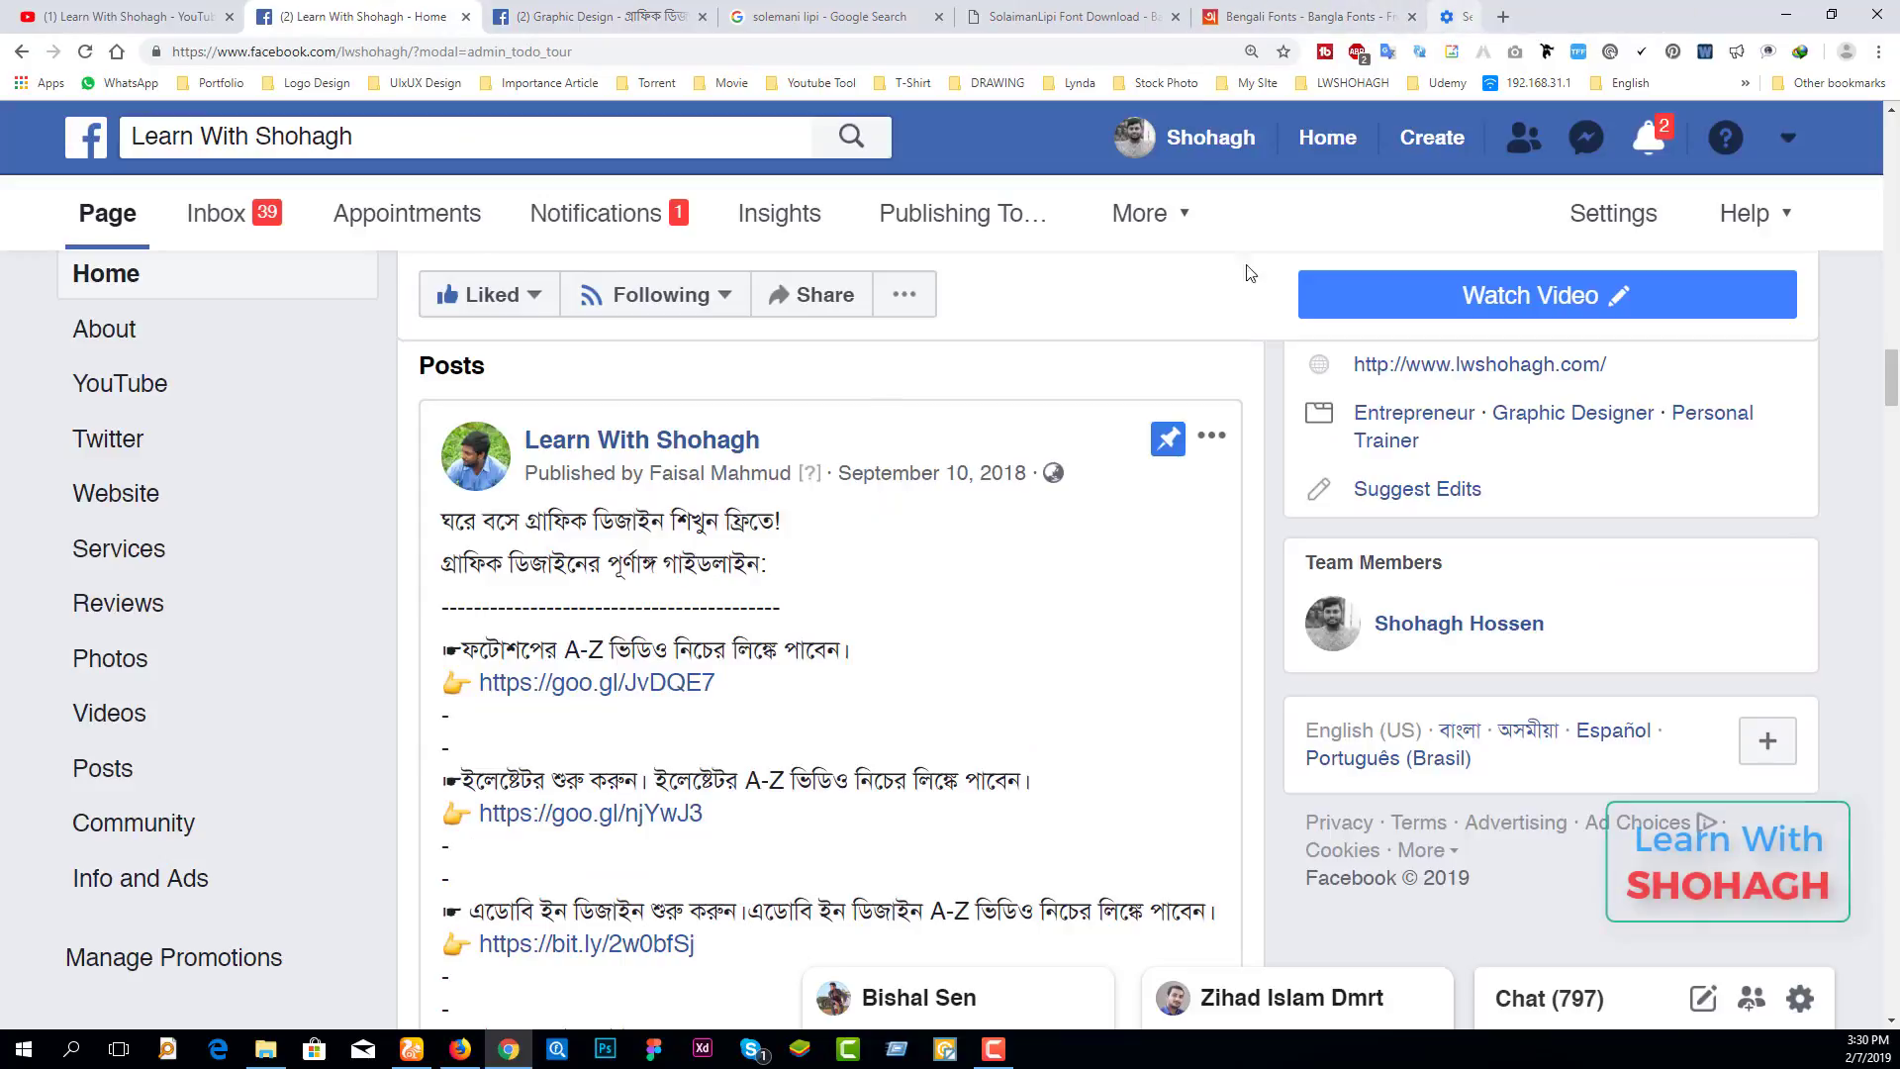
- In UC Browser, scroll the Learn With Shohagh page and expand its pinned post with See More
click(411, 1049)
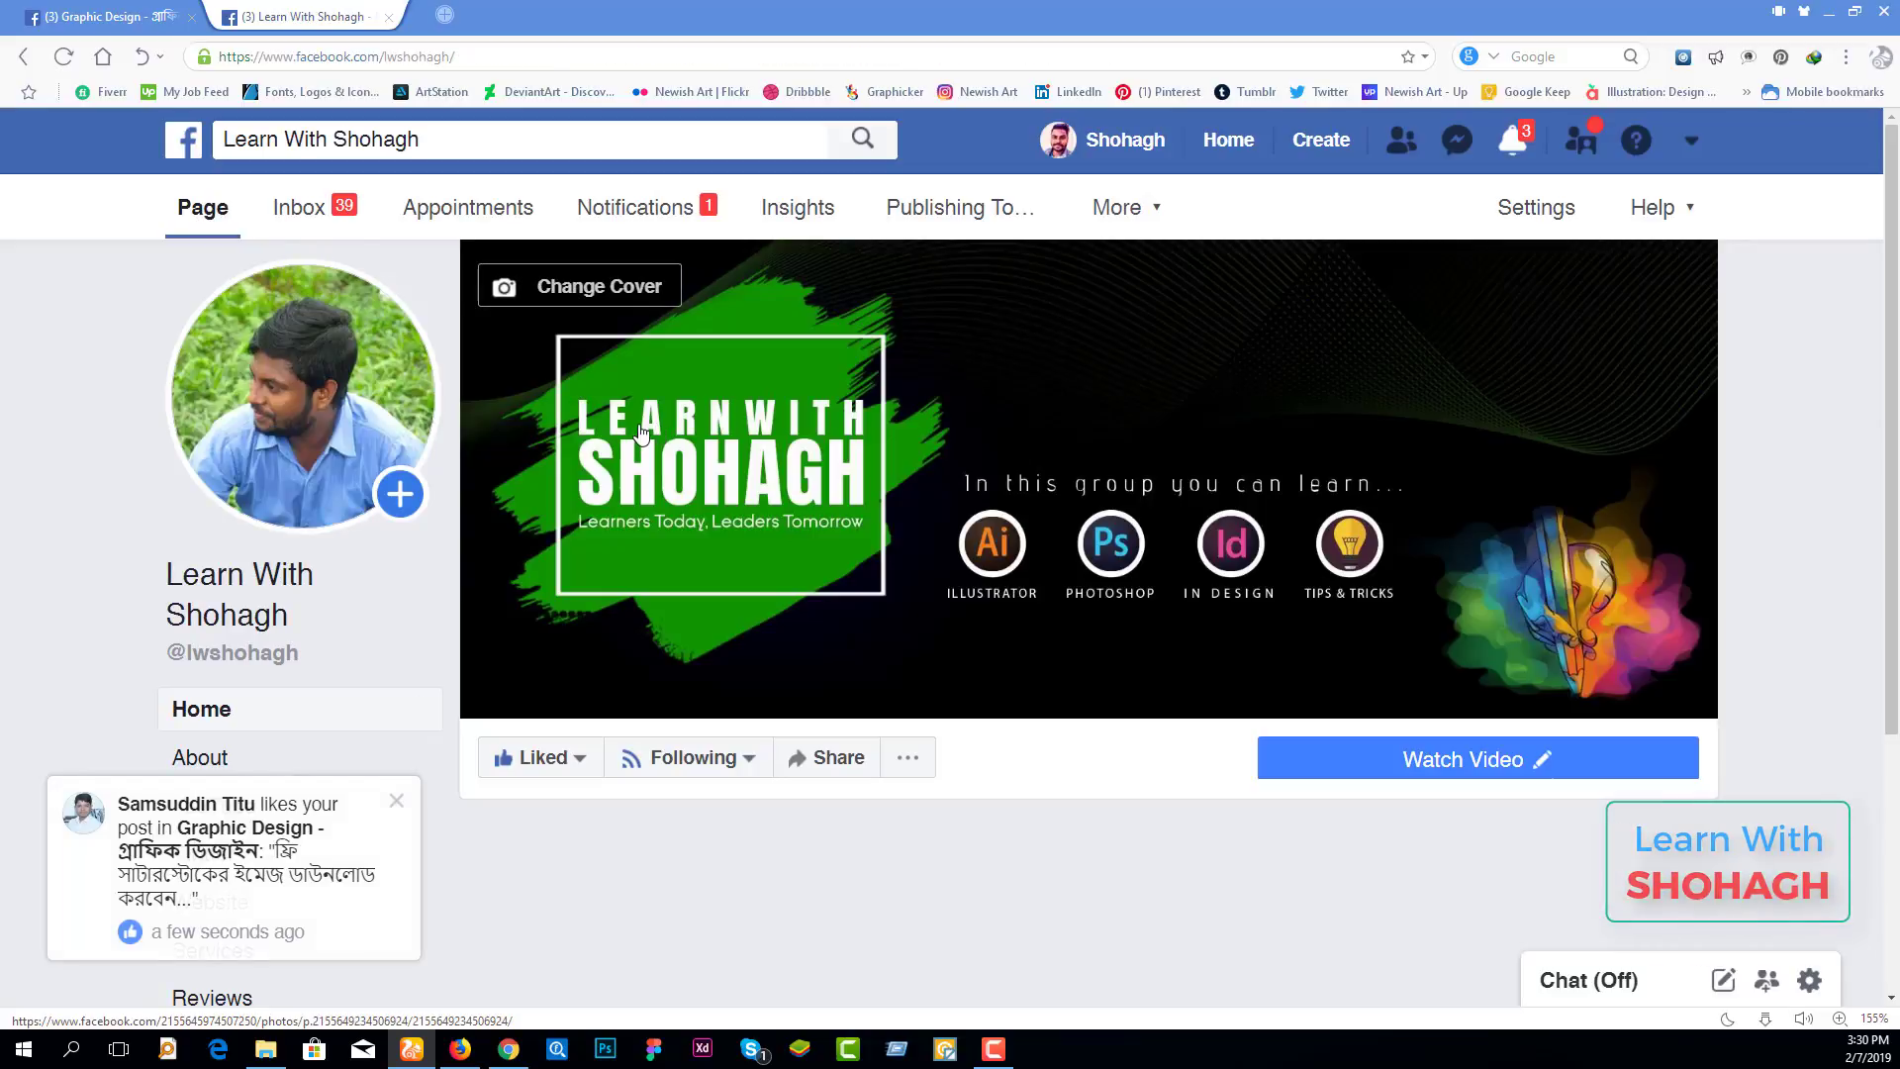
scroll(861, 534, down, 3)
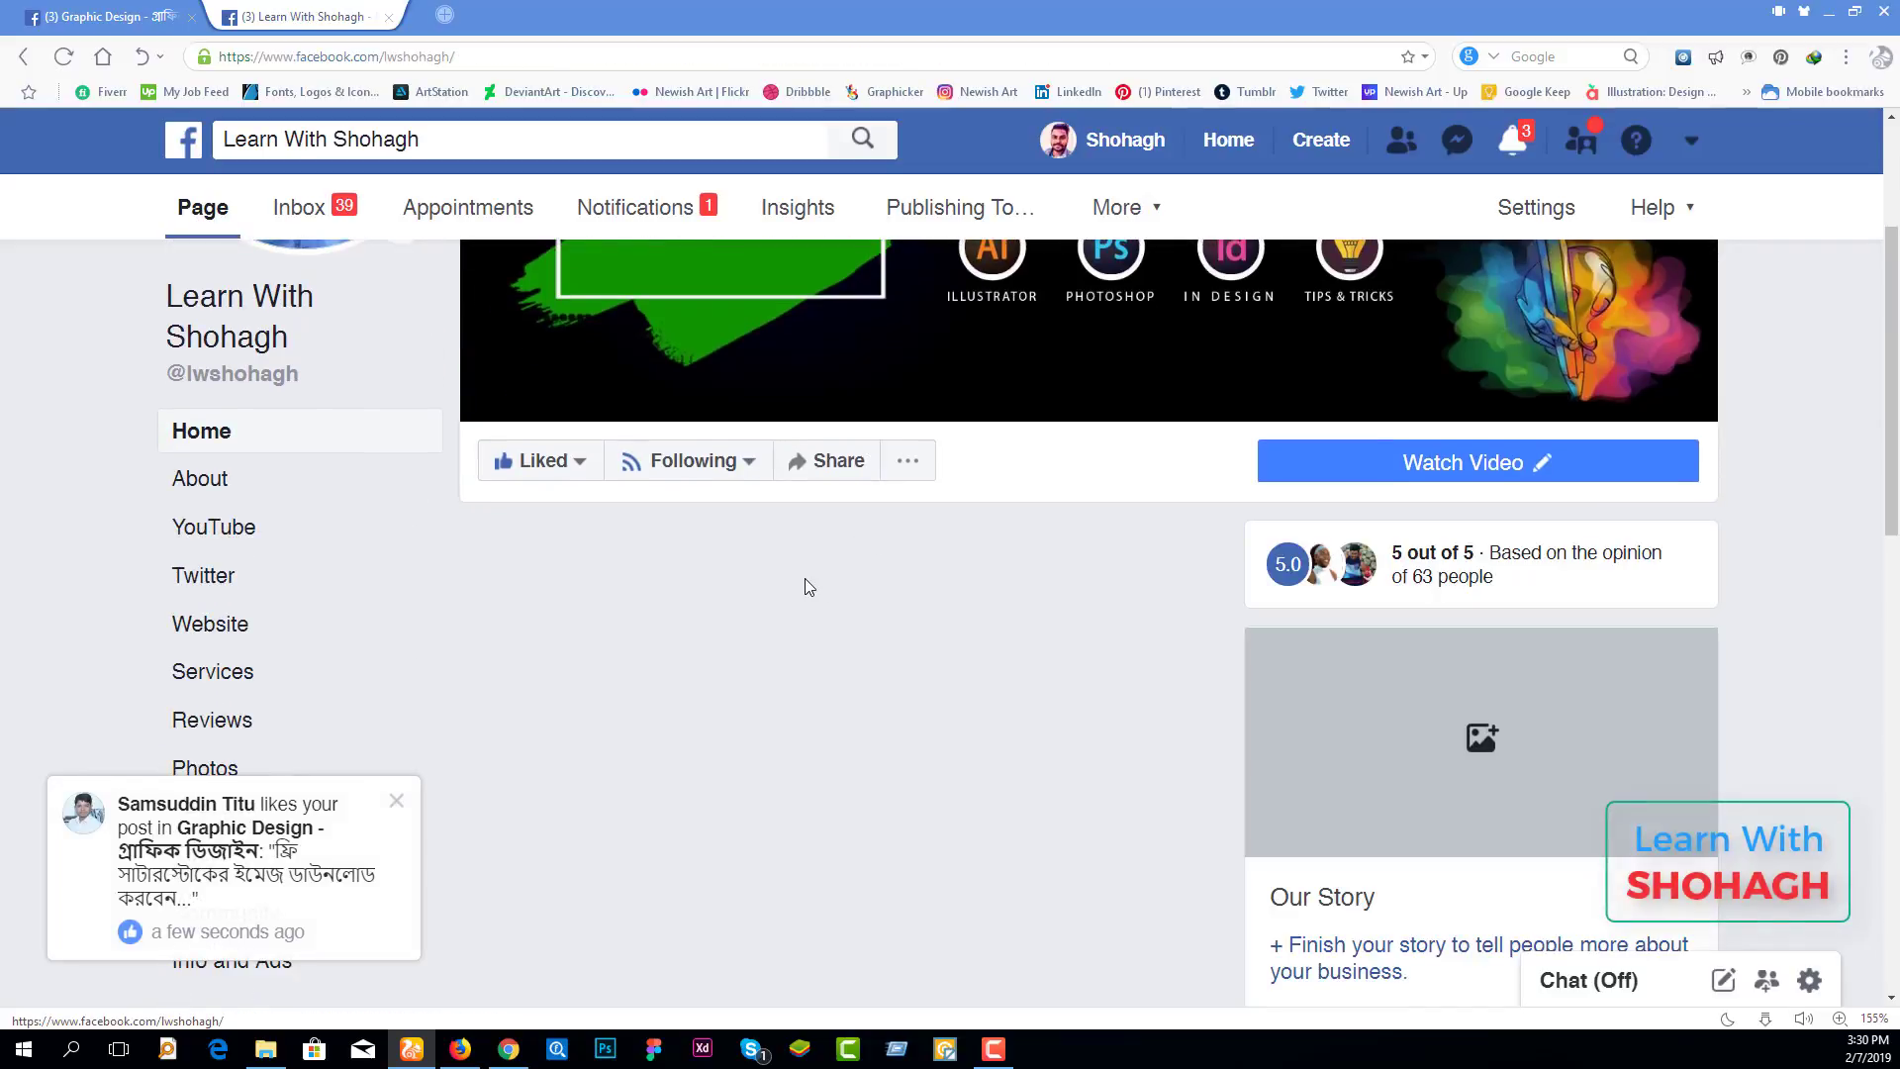
scroll(807, 585, down, 1)
scroll(816, 585, down, 3)
scroll(827, 588, down, 3)
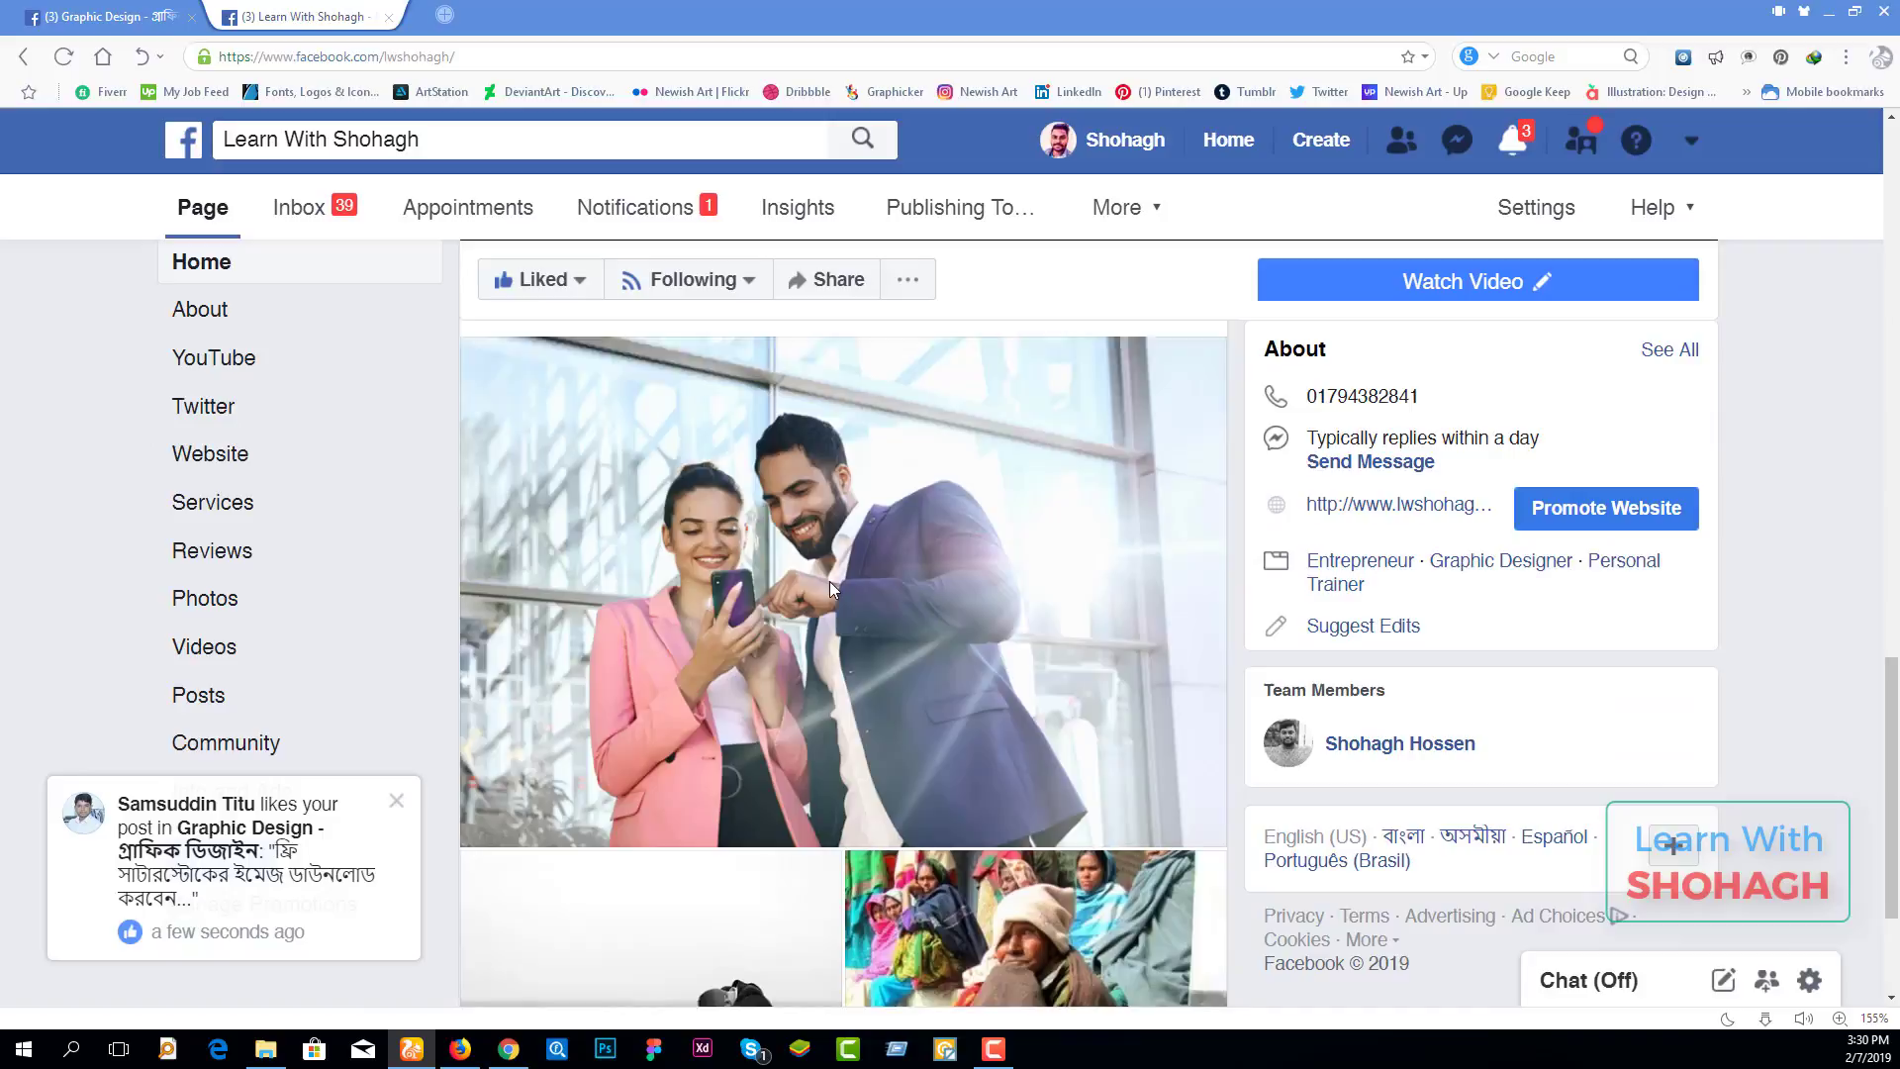
scroll(829, 589, down, 3)
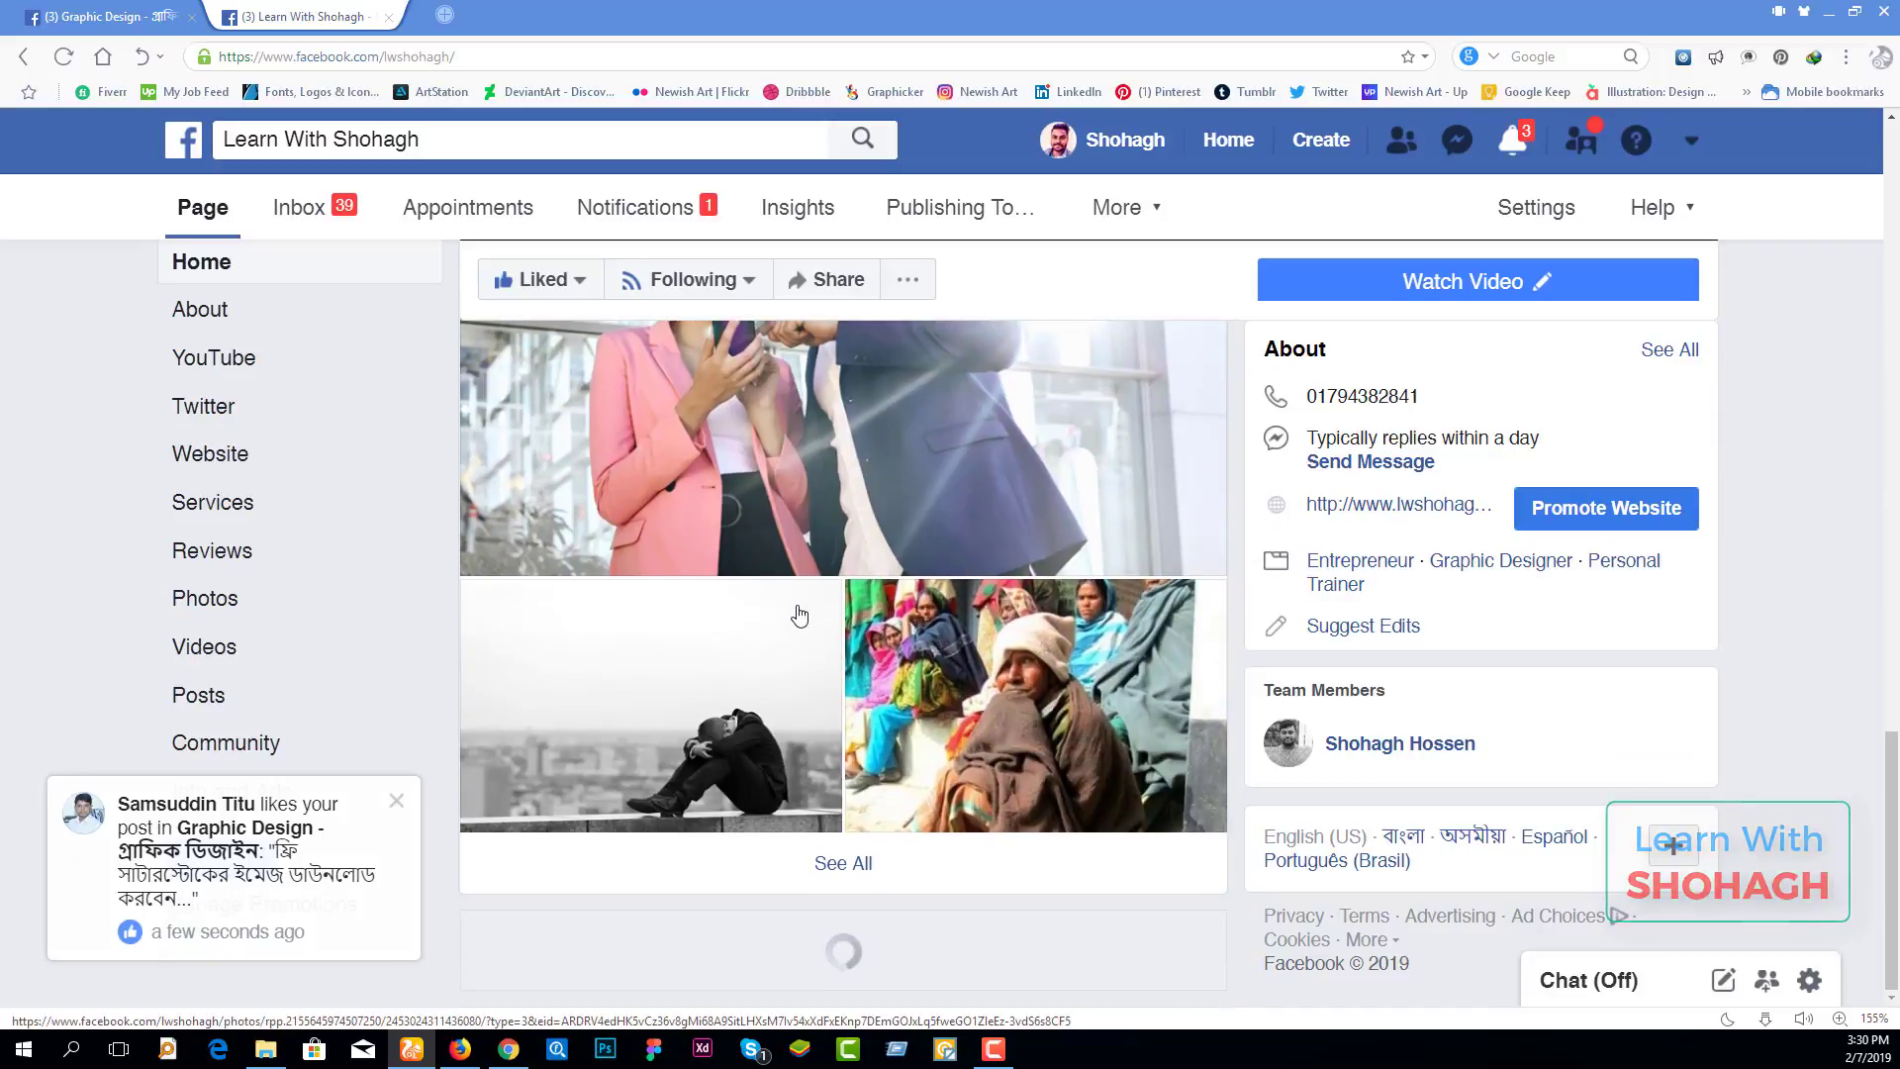
scroll(841, 623, down, 5)
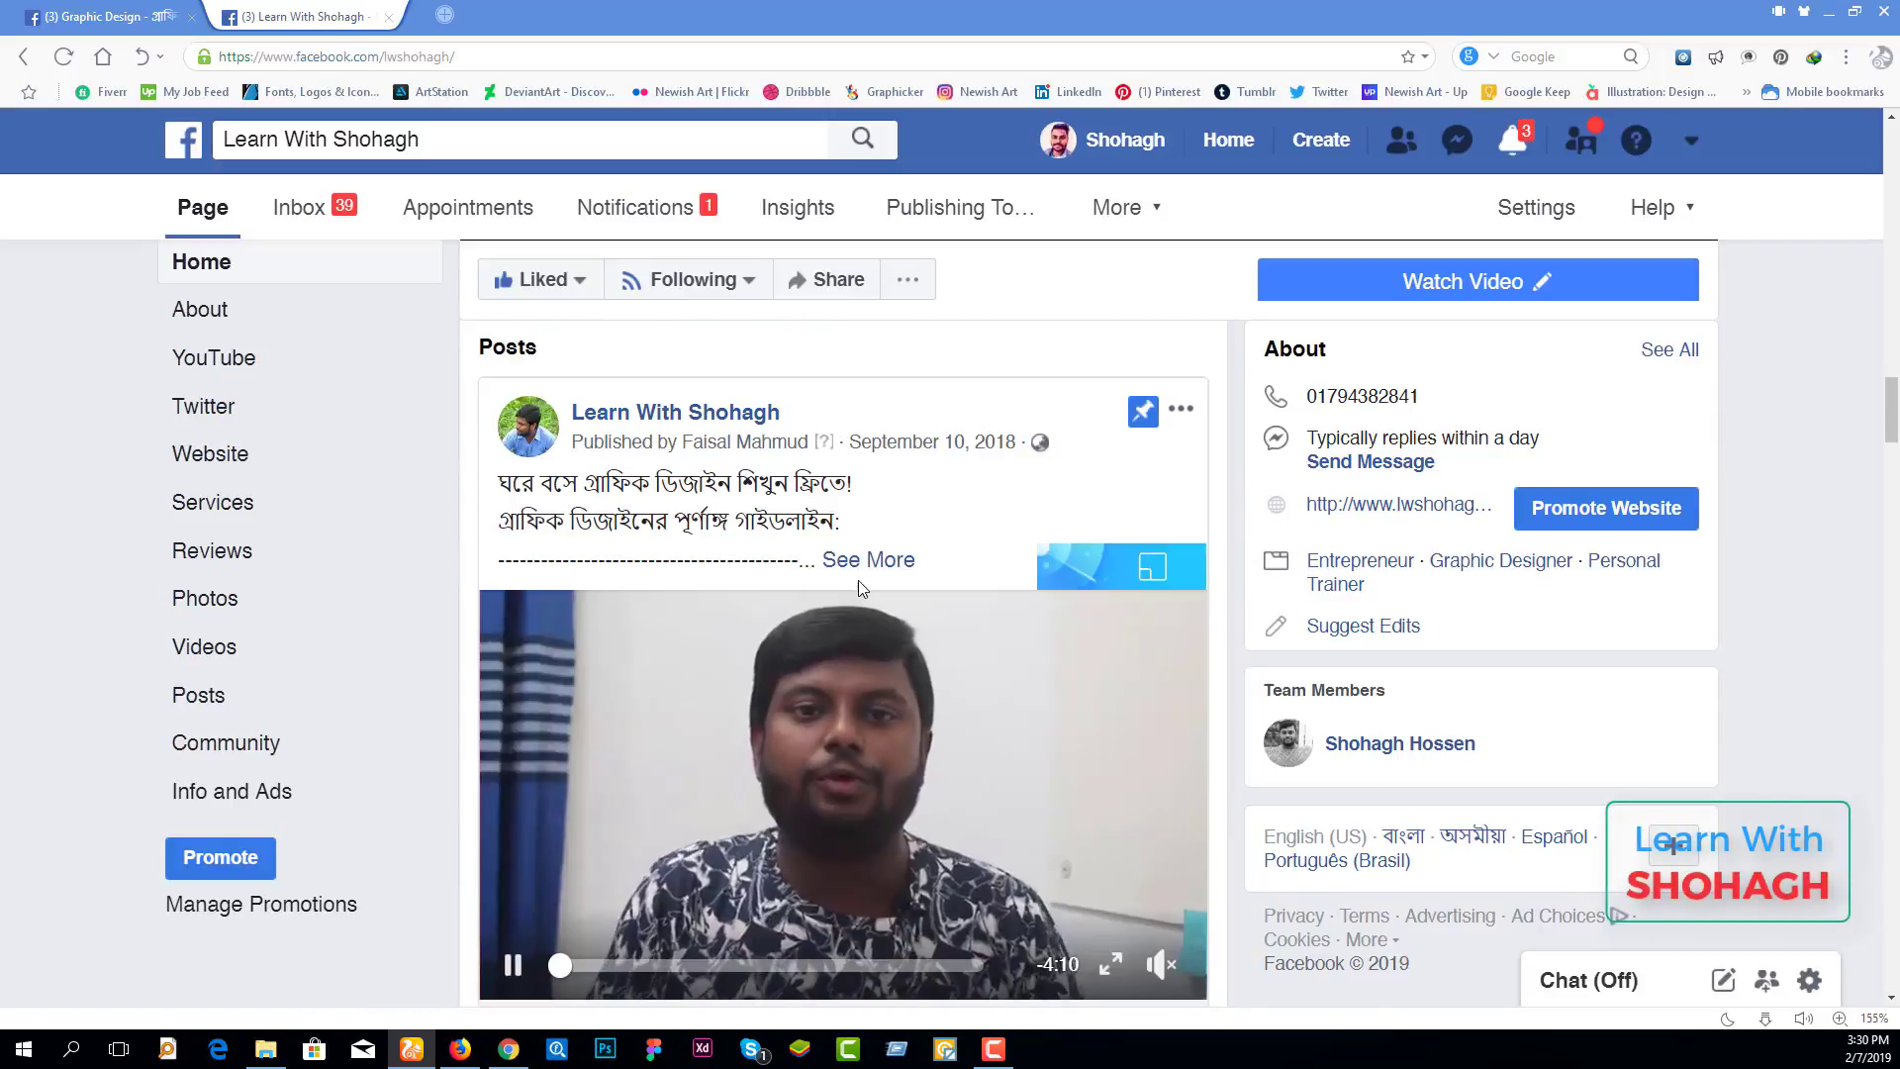
click(863, 560)
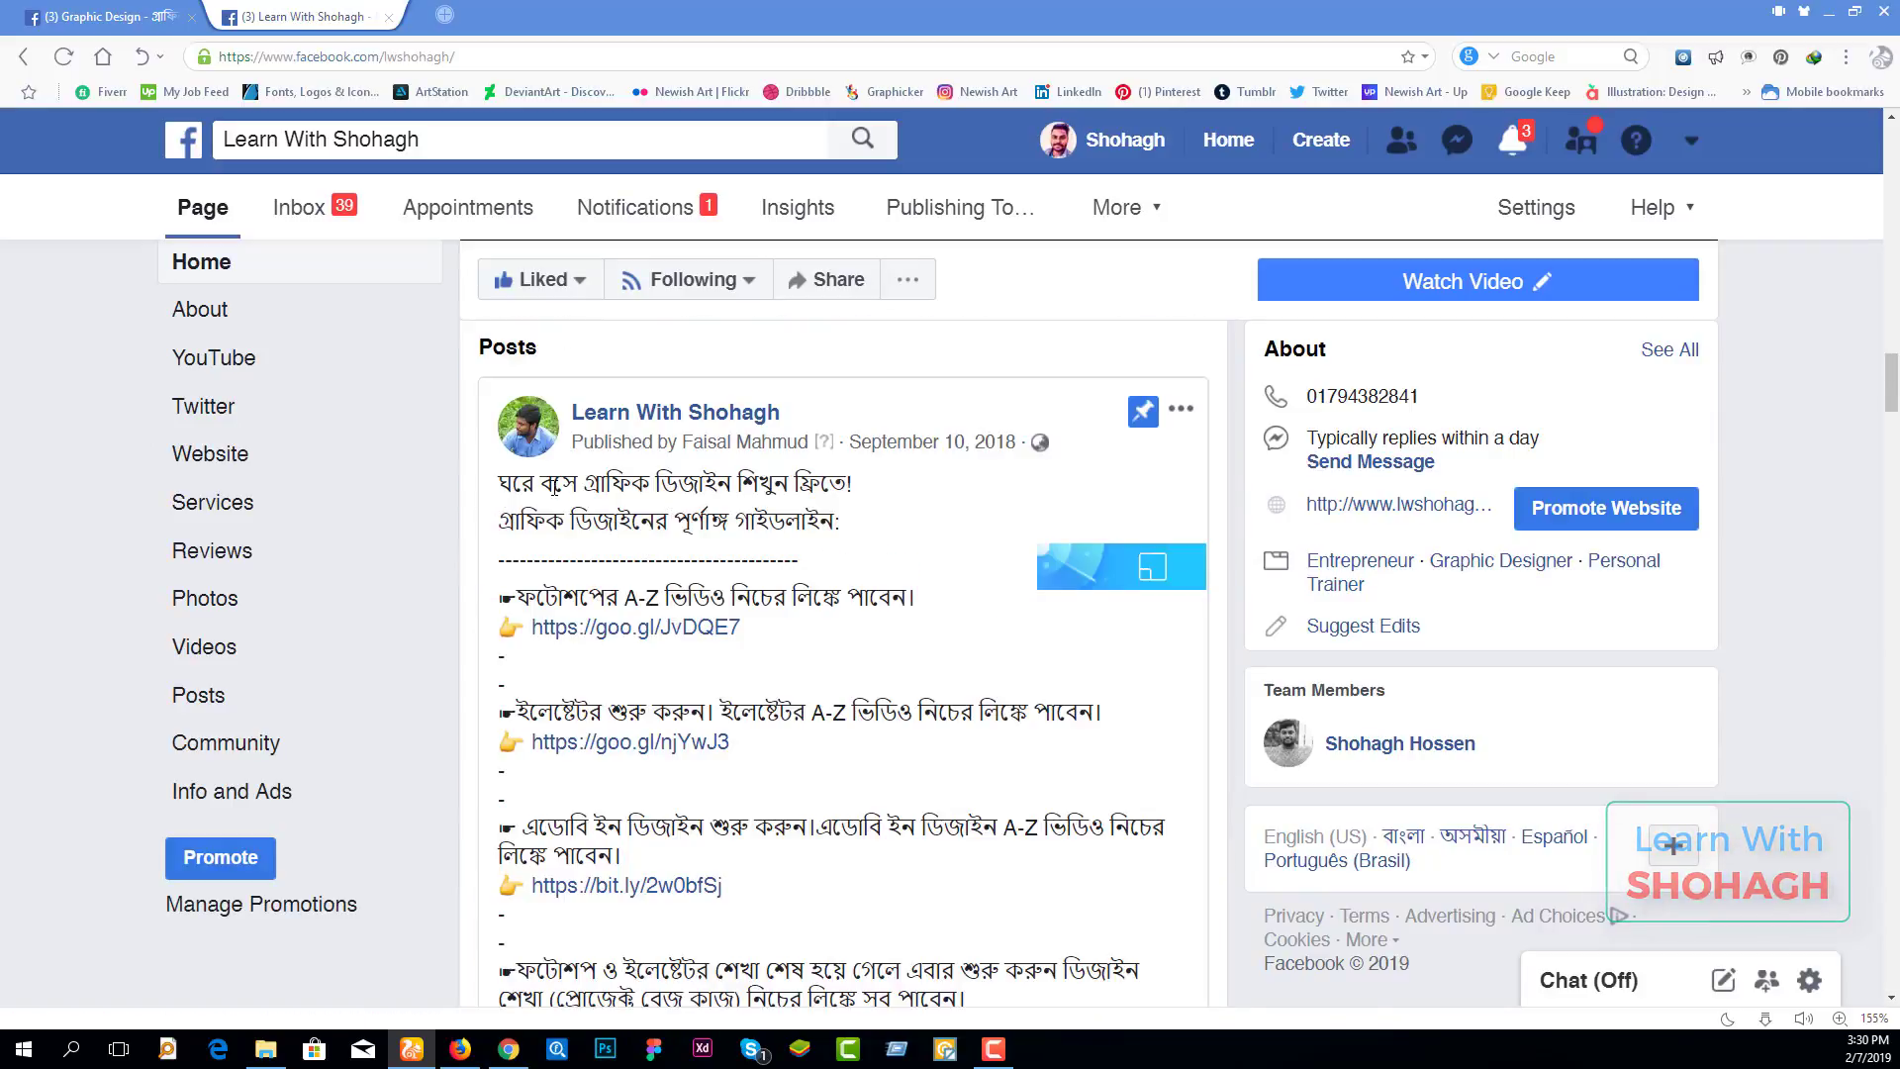
- Go to UC Browser's Other settings font customization and set Standard font to SolaimanLipi
click(1880, 57)
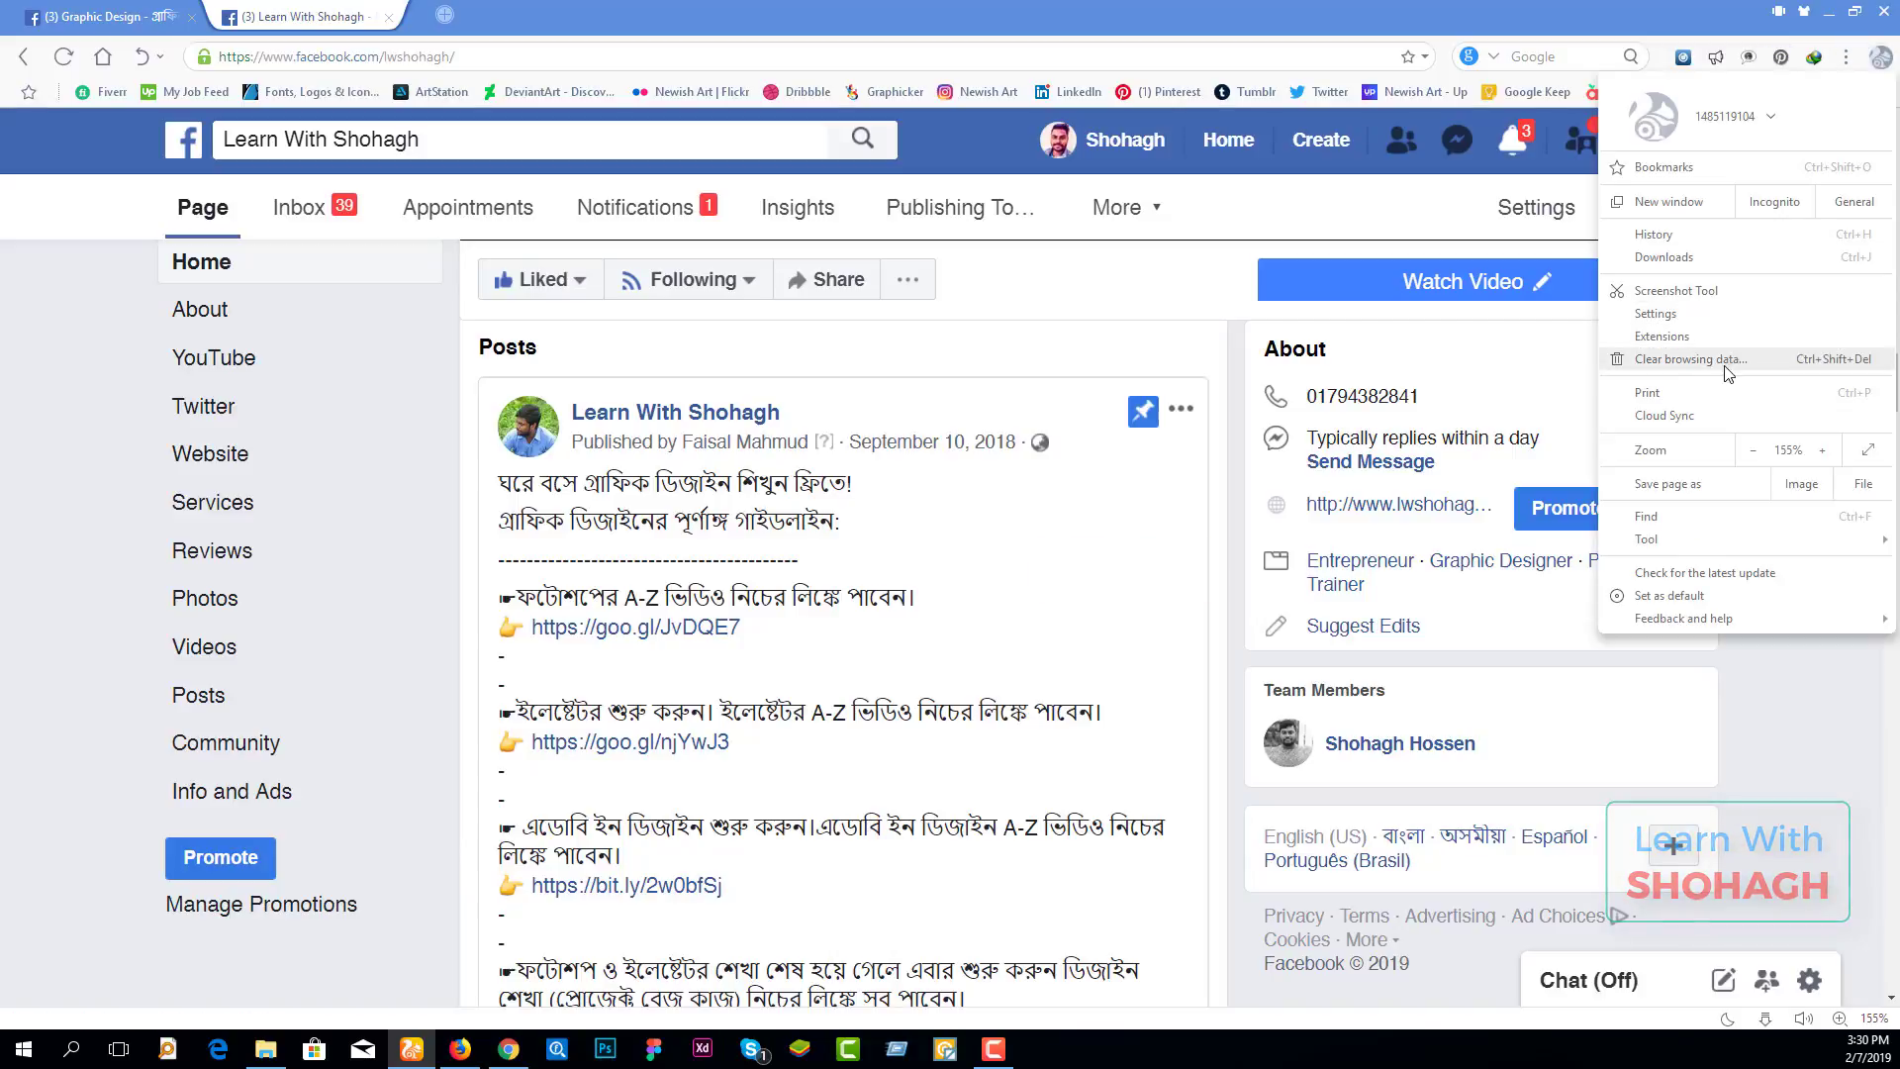
click(1652, 313)
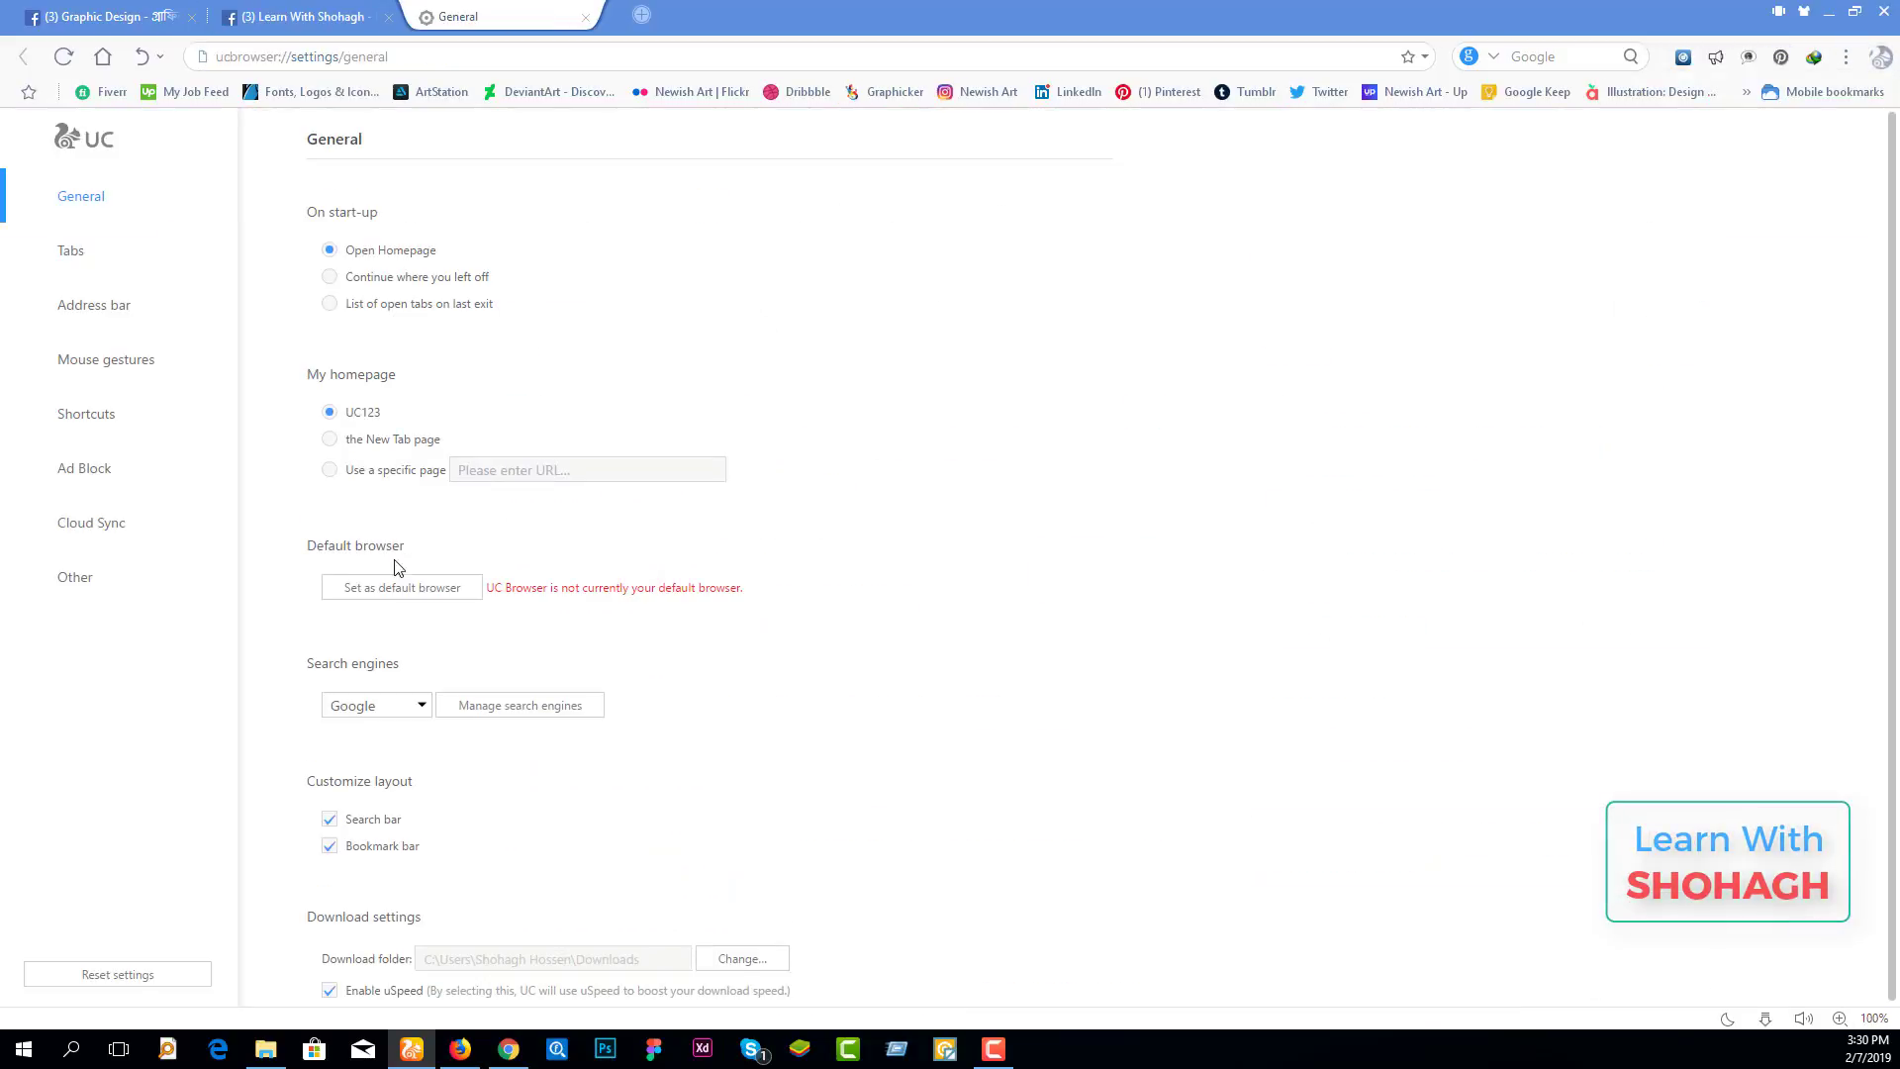
click(79, 578)
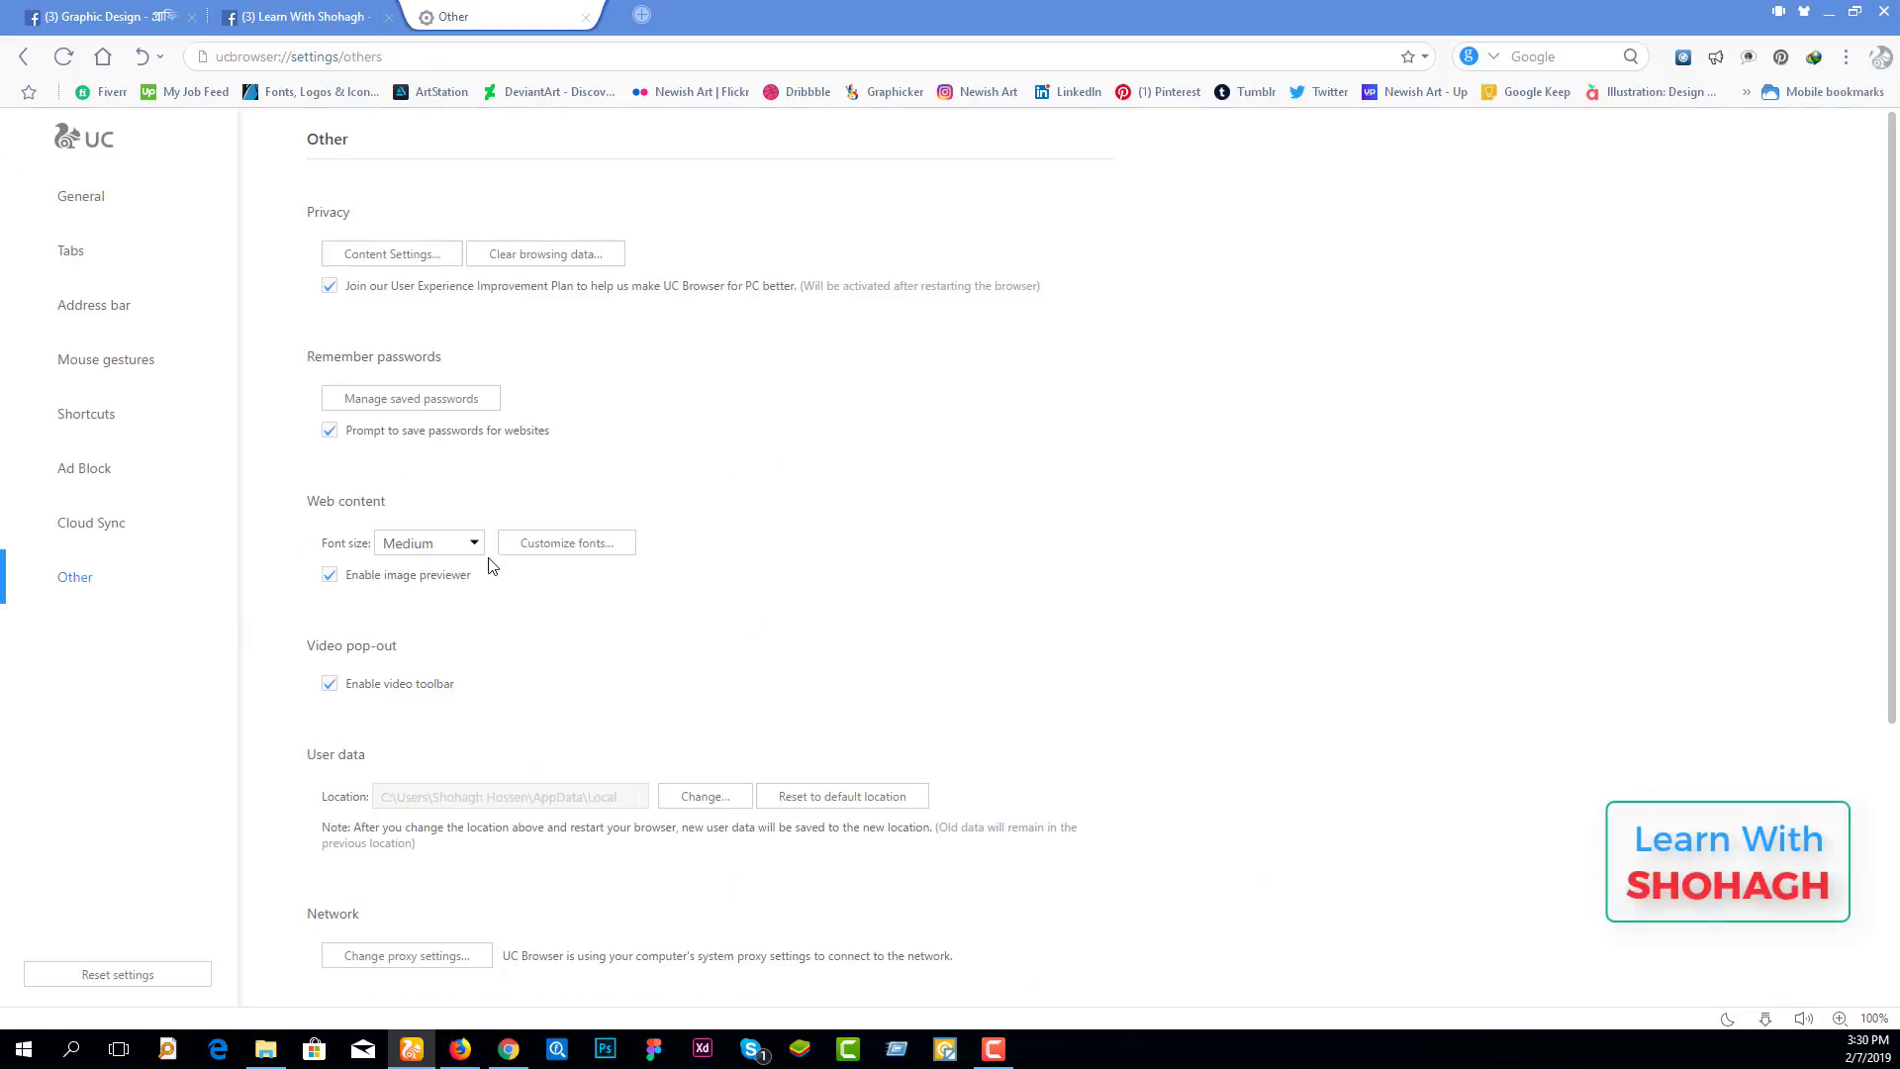
click(560, 552)
click(811, 396)
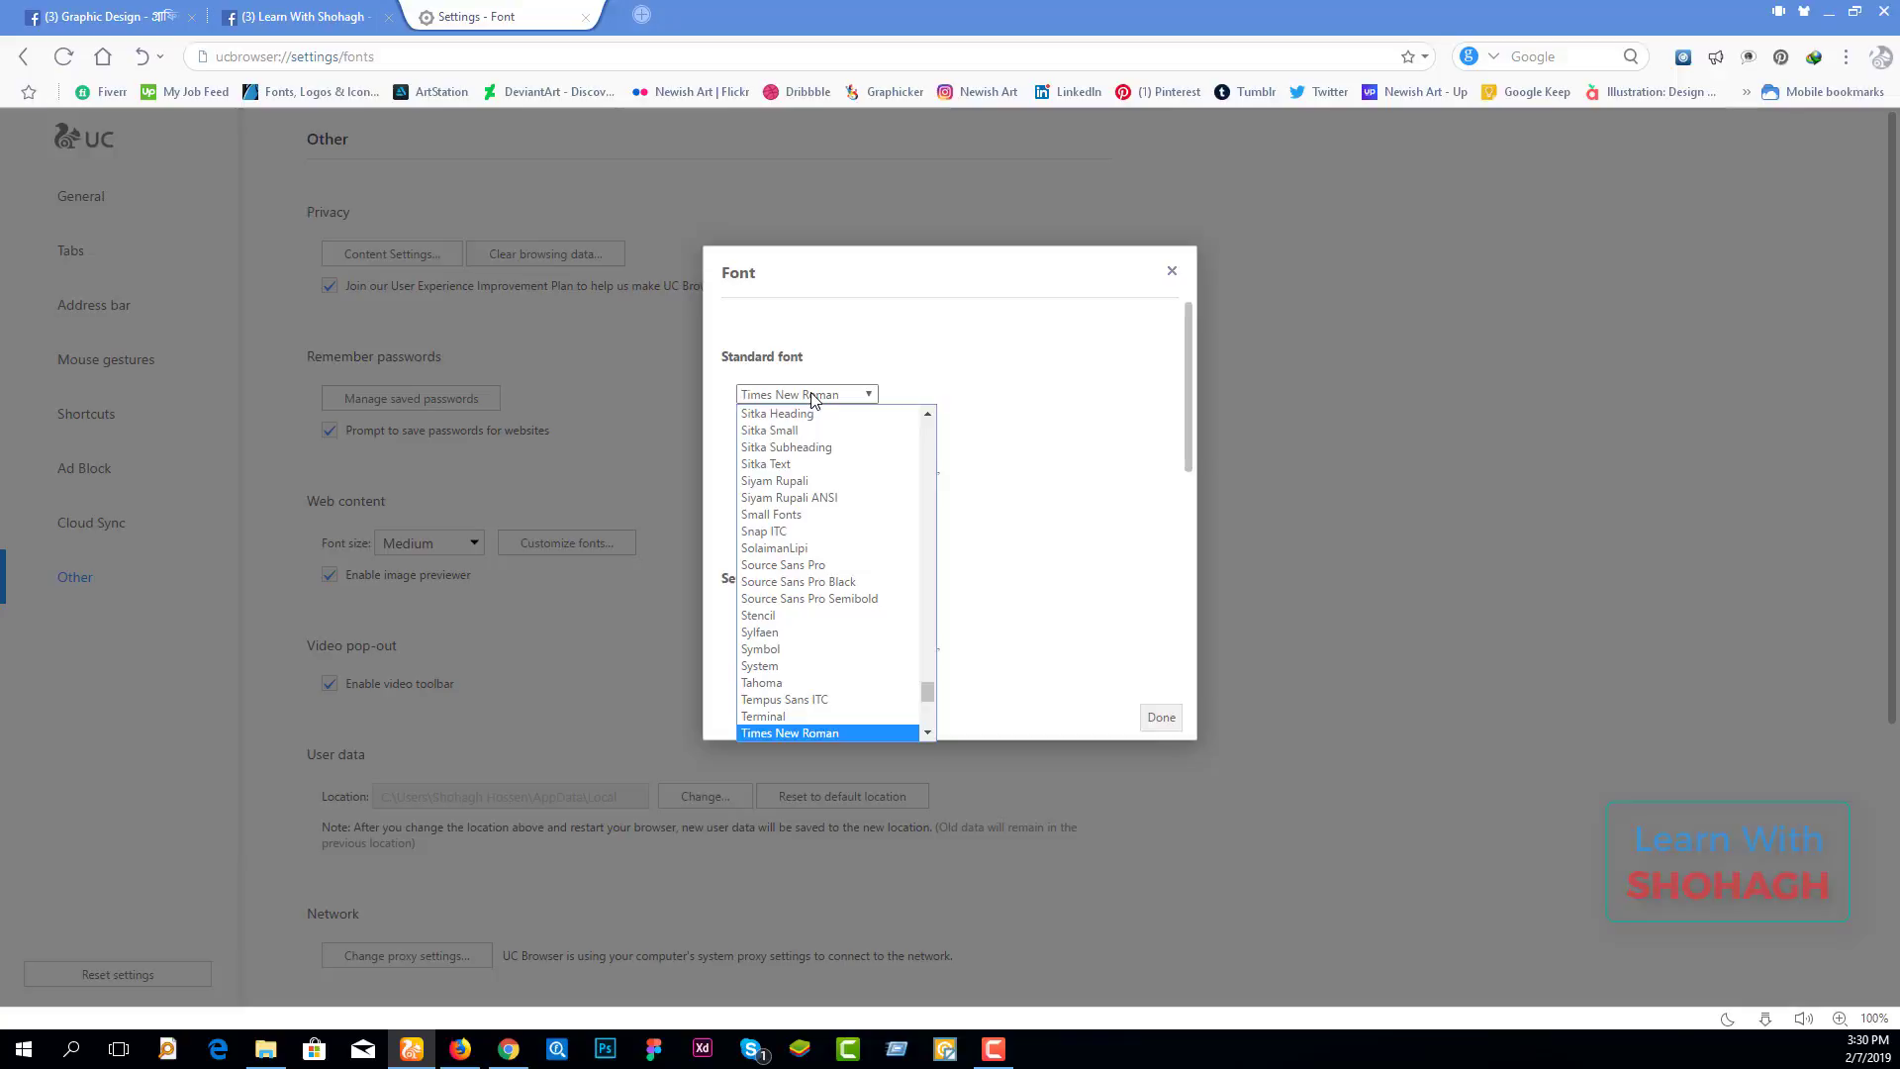
click(823, 552)
- Set Serif, Sans-serif and Fixed-width fonts to SolaimanLipi and apply with Done
scroll(843, 595, down, 2)
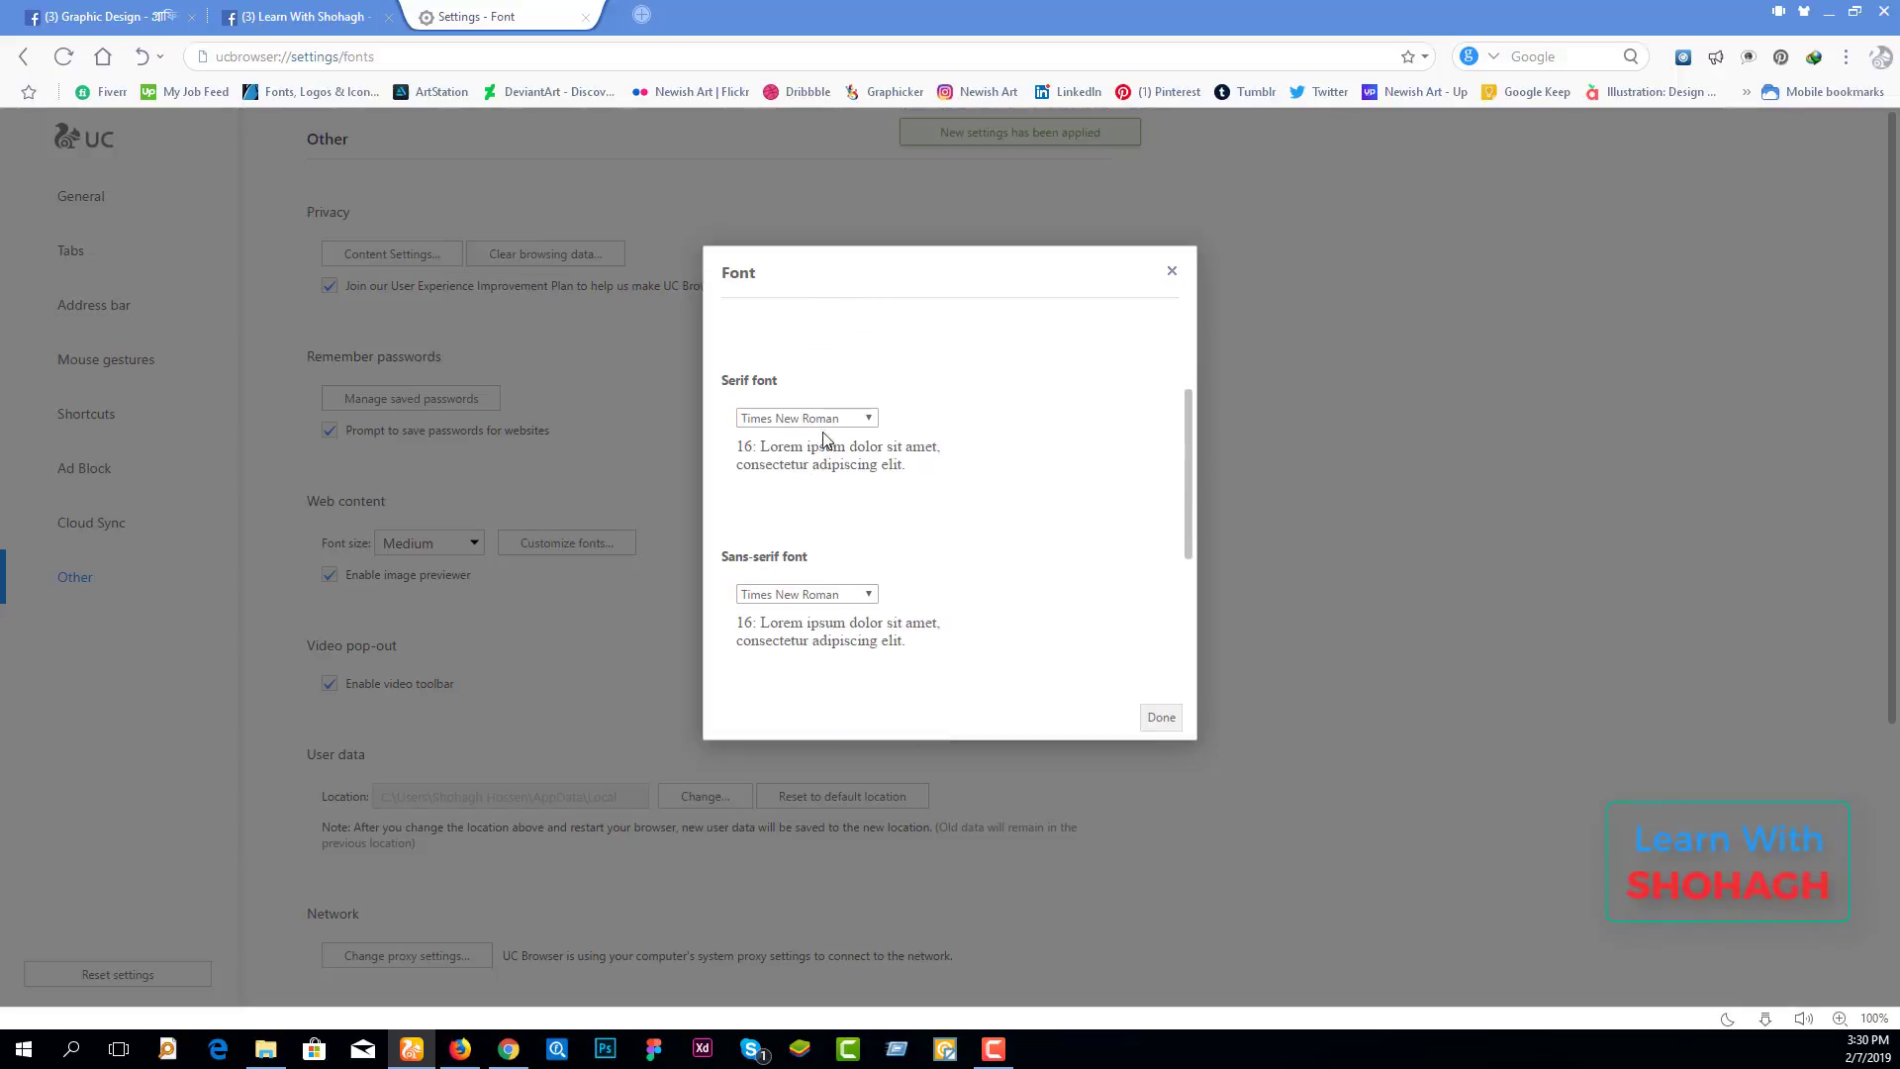
click(809, 417)
click(853, 584)
scroll(883, 478, down, 3)
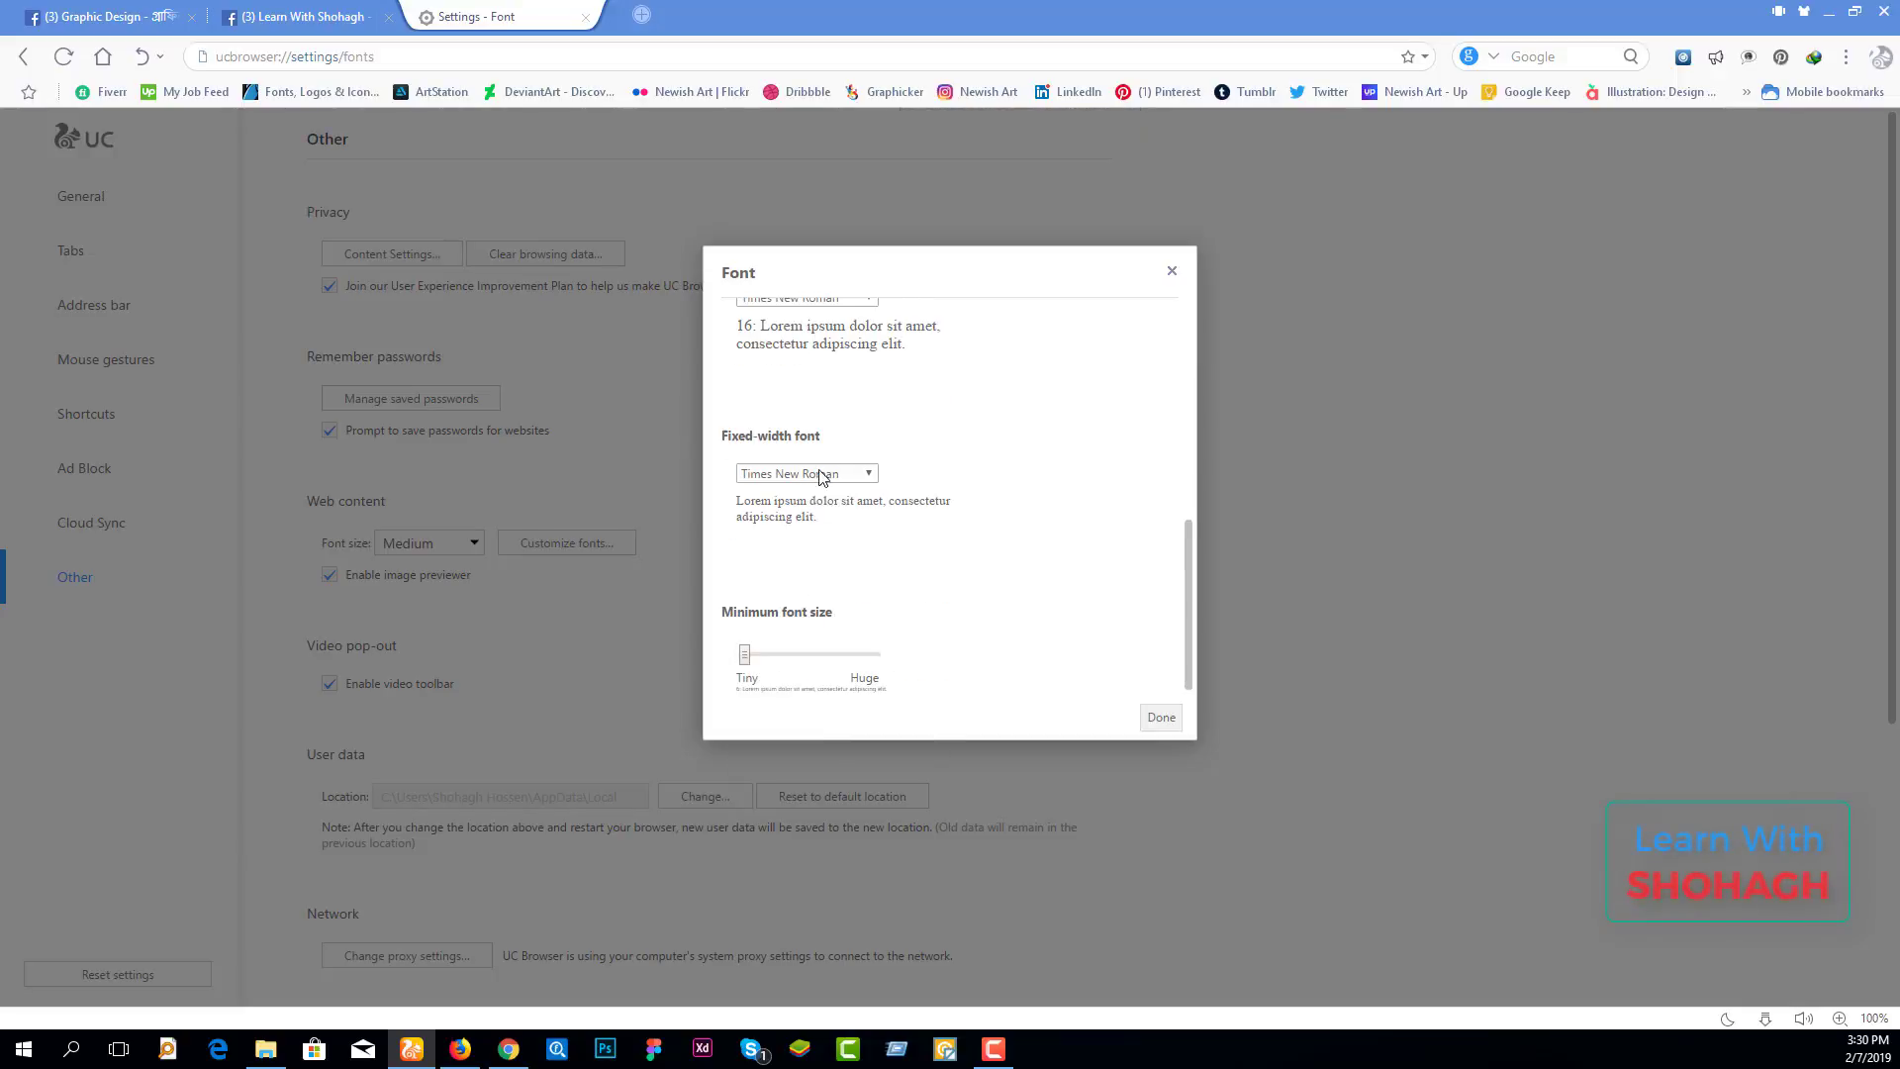
click(853, 309)
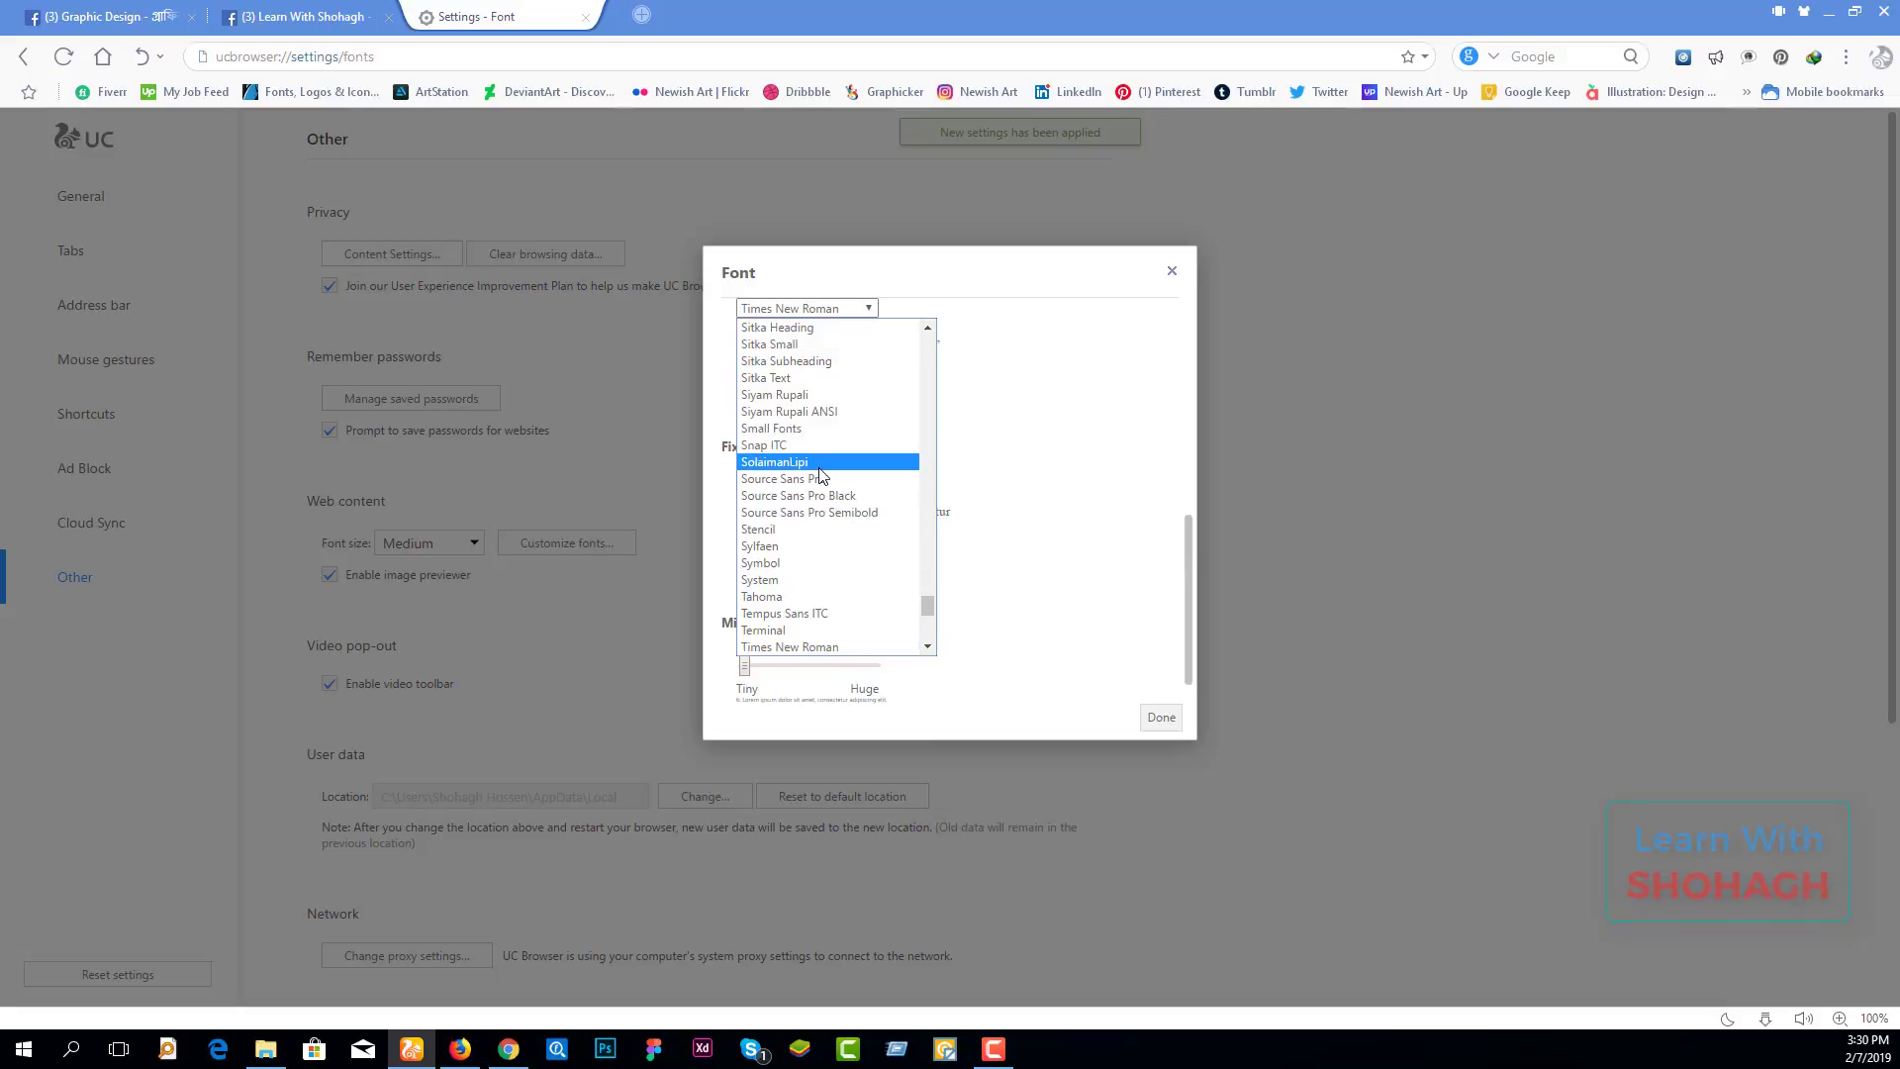
click(821, 460)
click(773, 637)
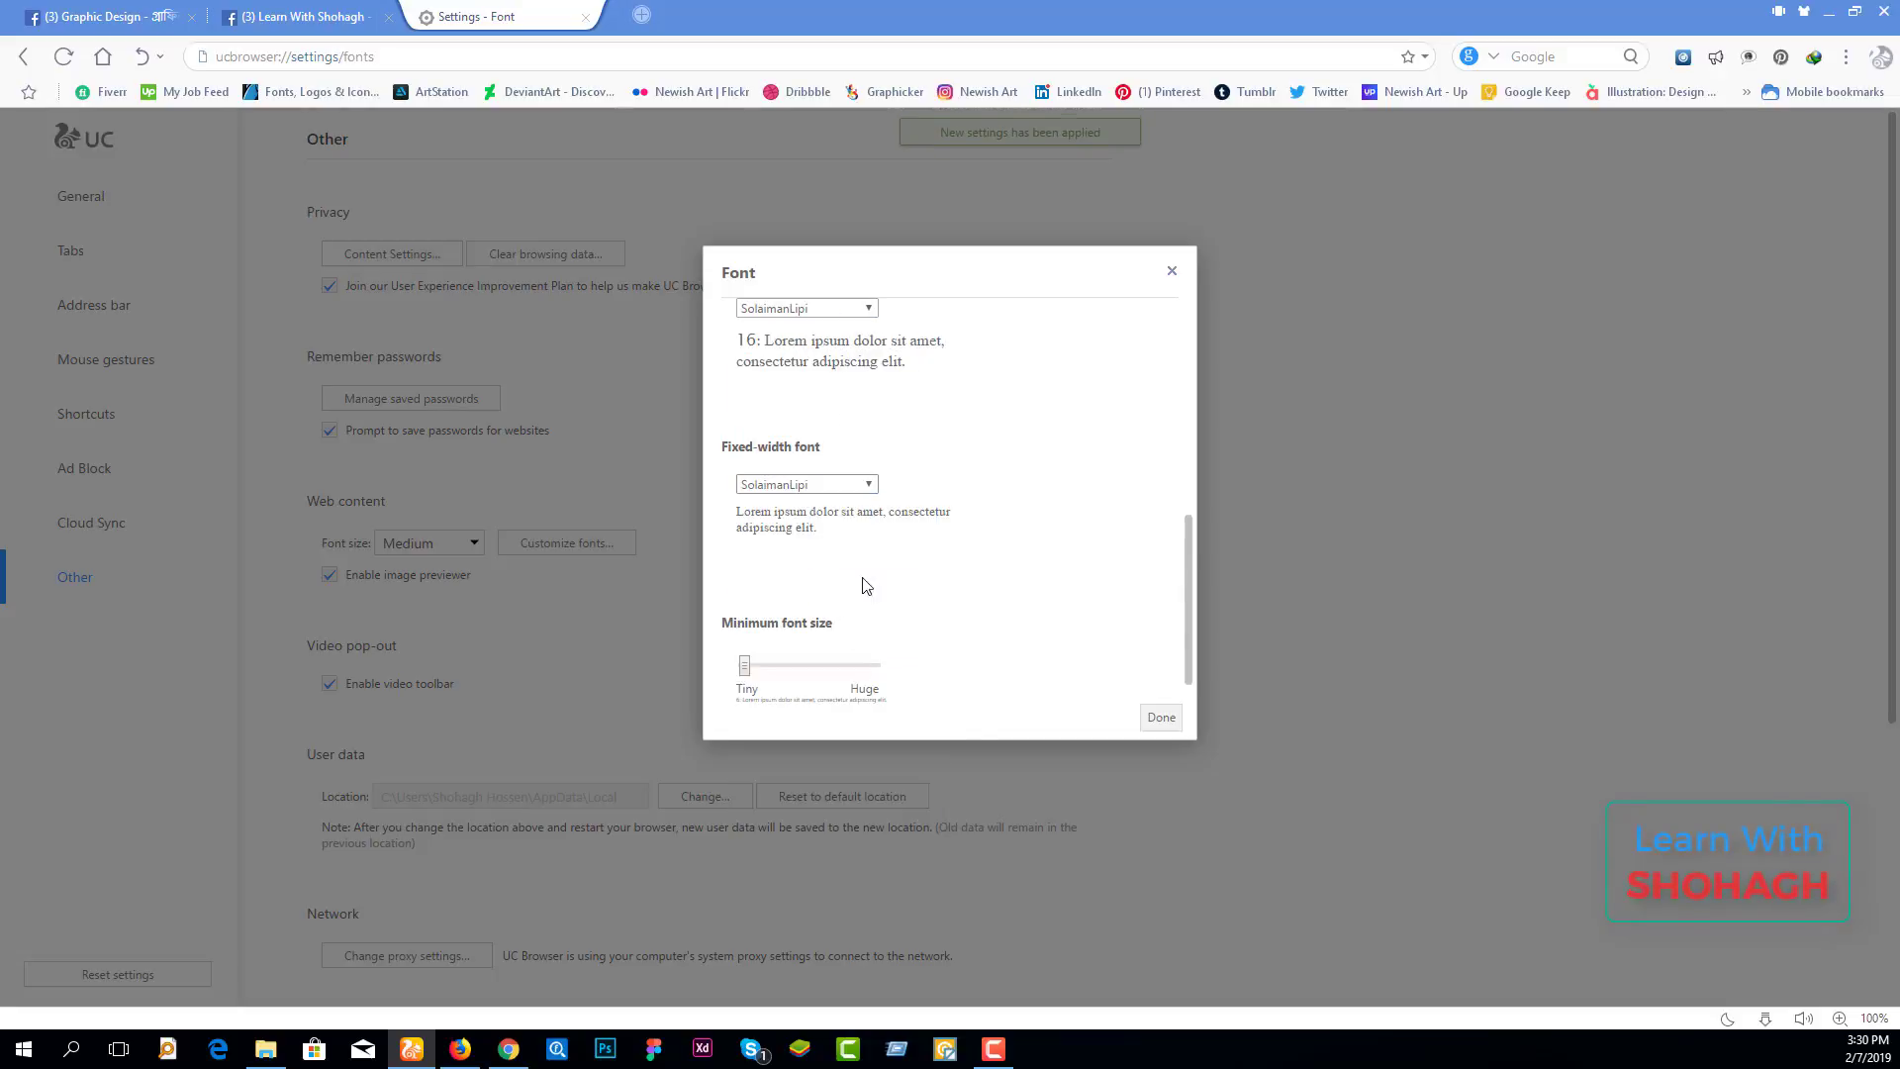
scroll(841, 593, down, 1)
click(1158, 718)
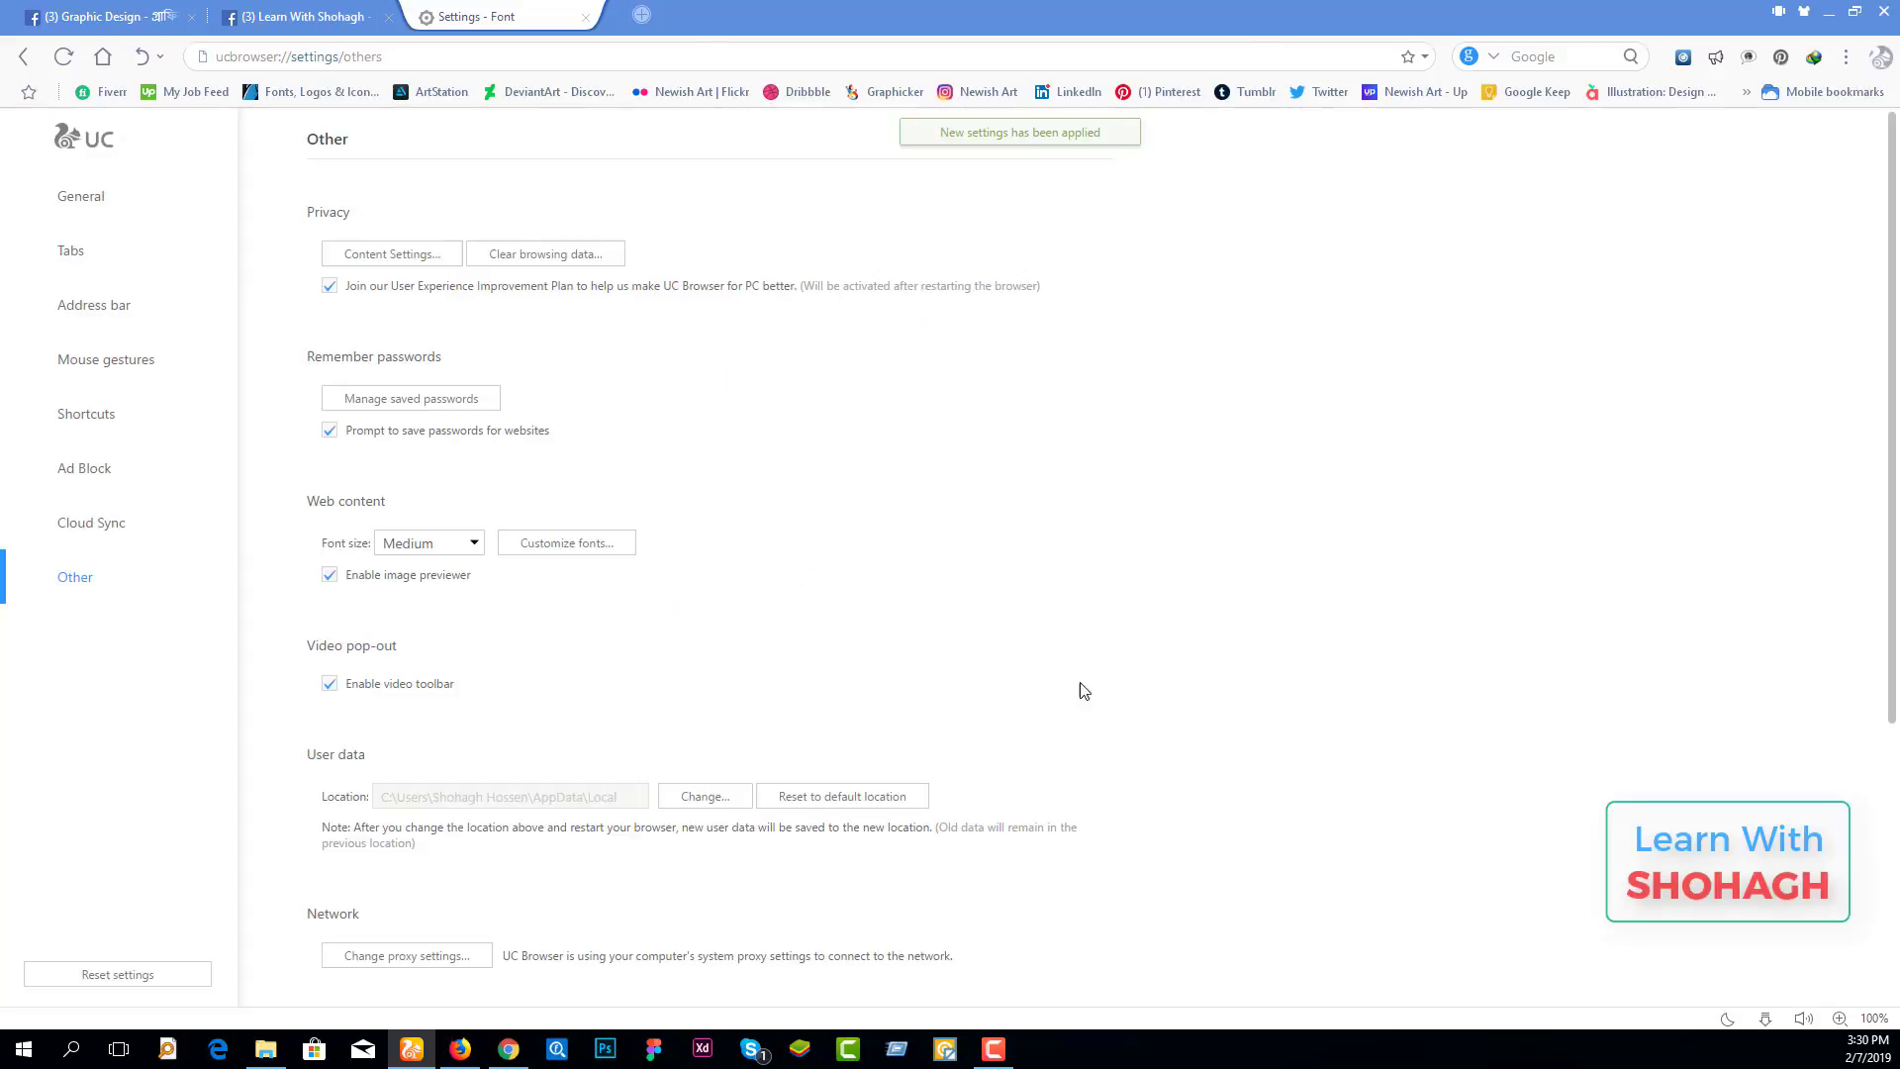
- Check the Bangla post in UC Browser's Facebook tab, then switch over to Firefox
click(316, 18)
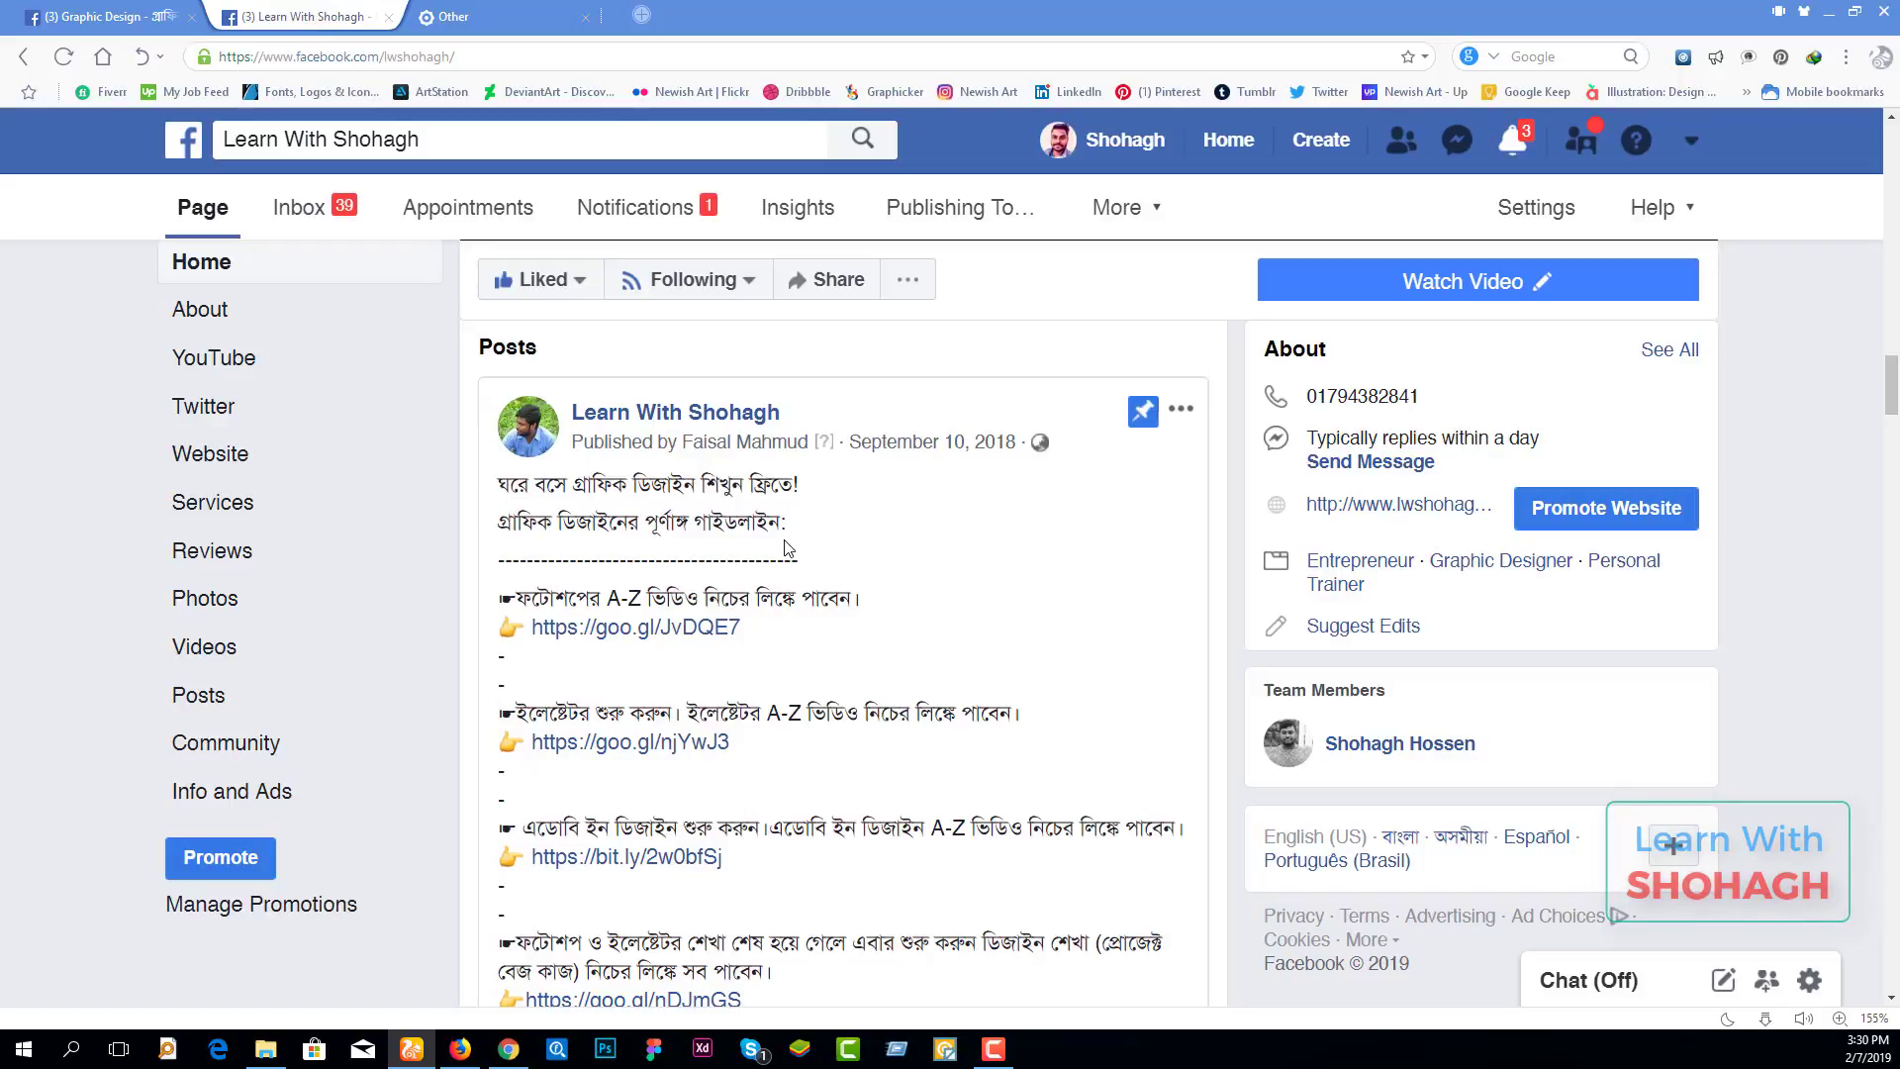
key(ctrl+Tab)
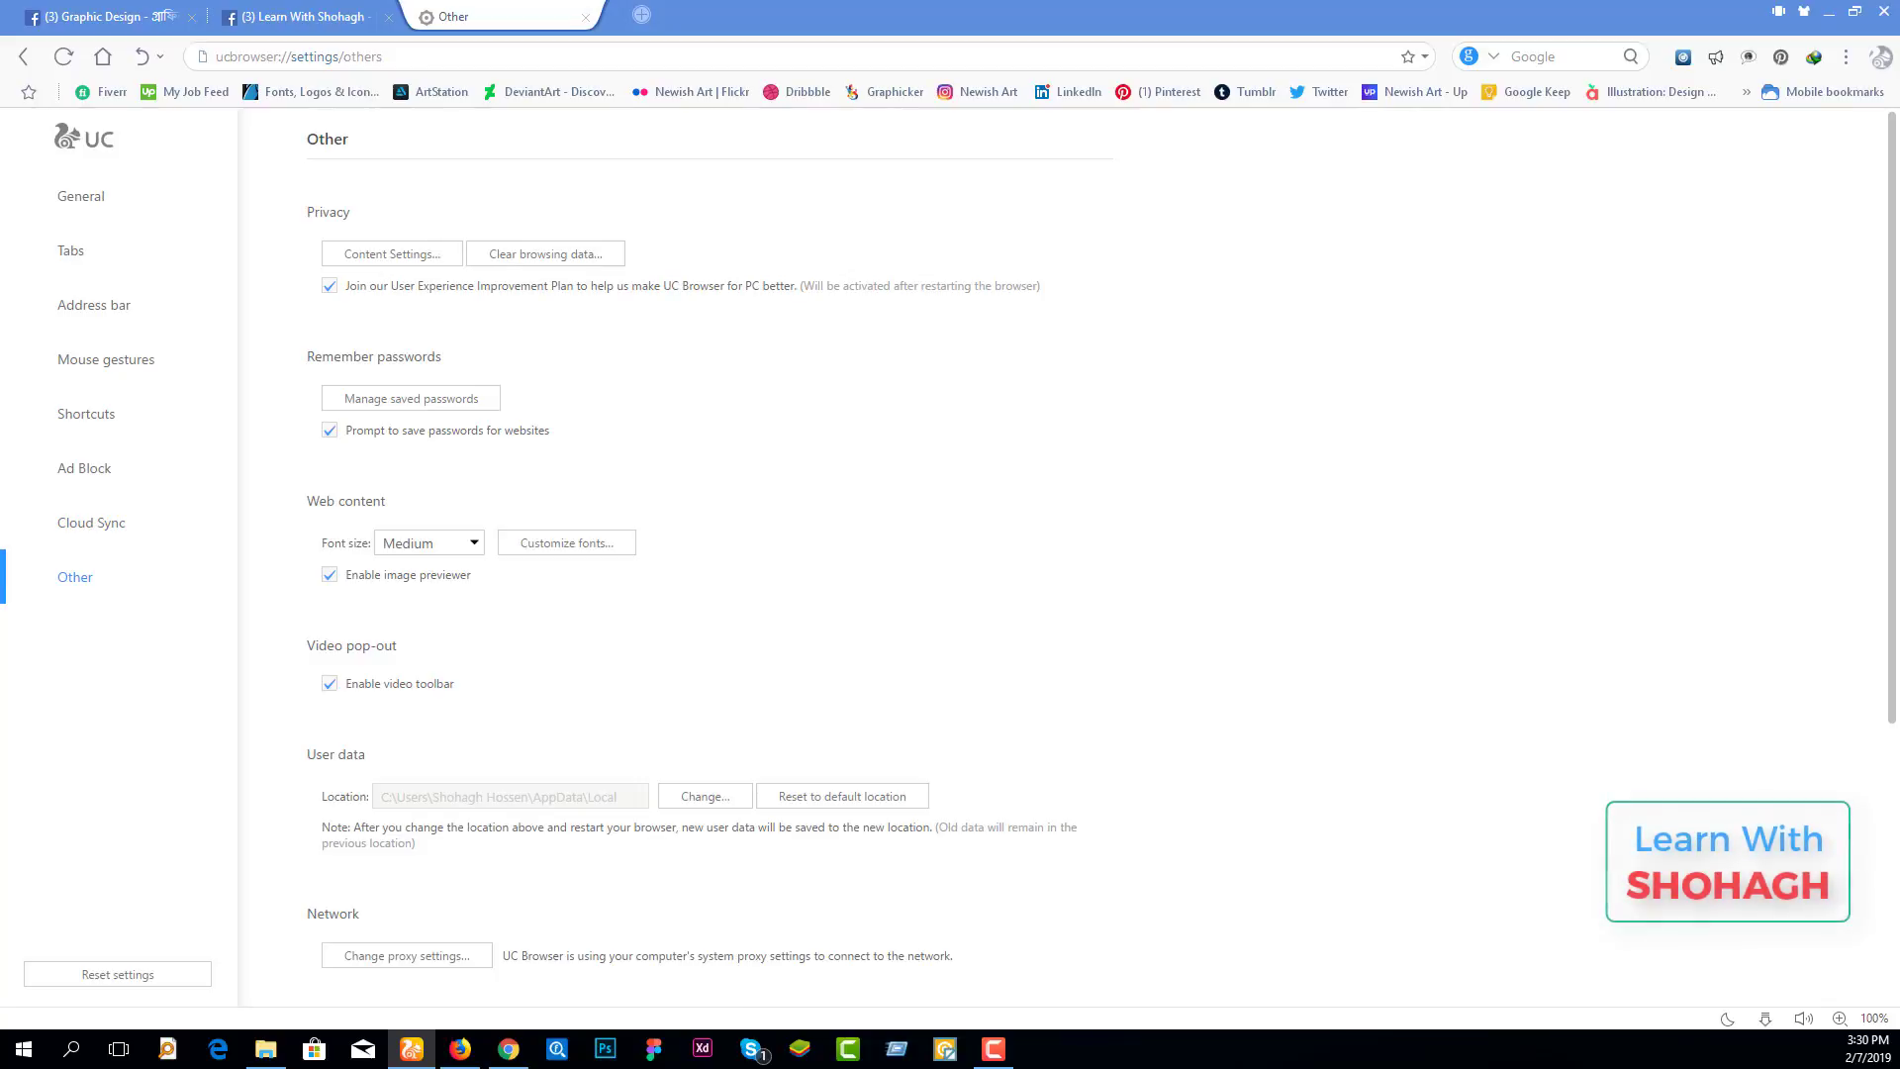
key(alt+Tab)
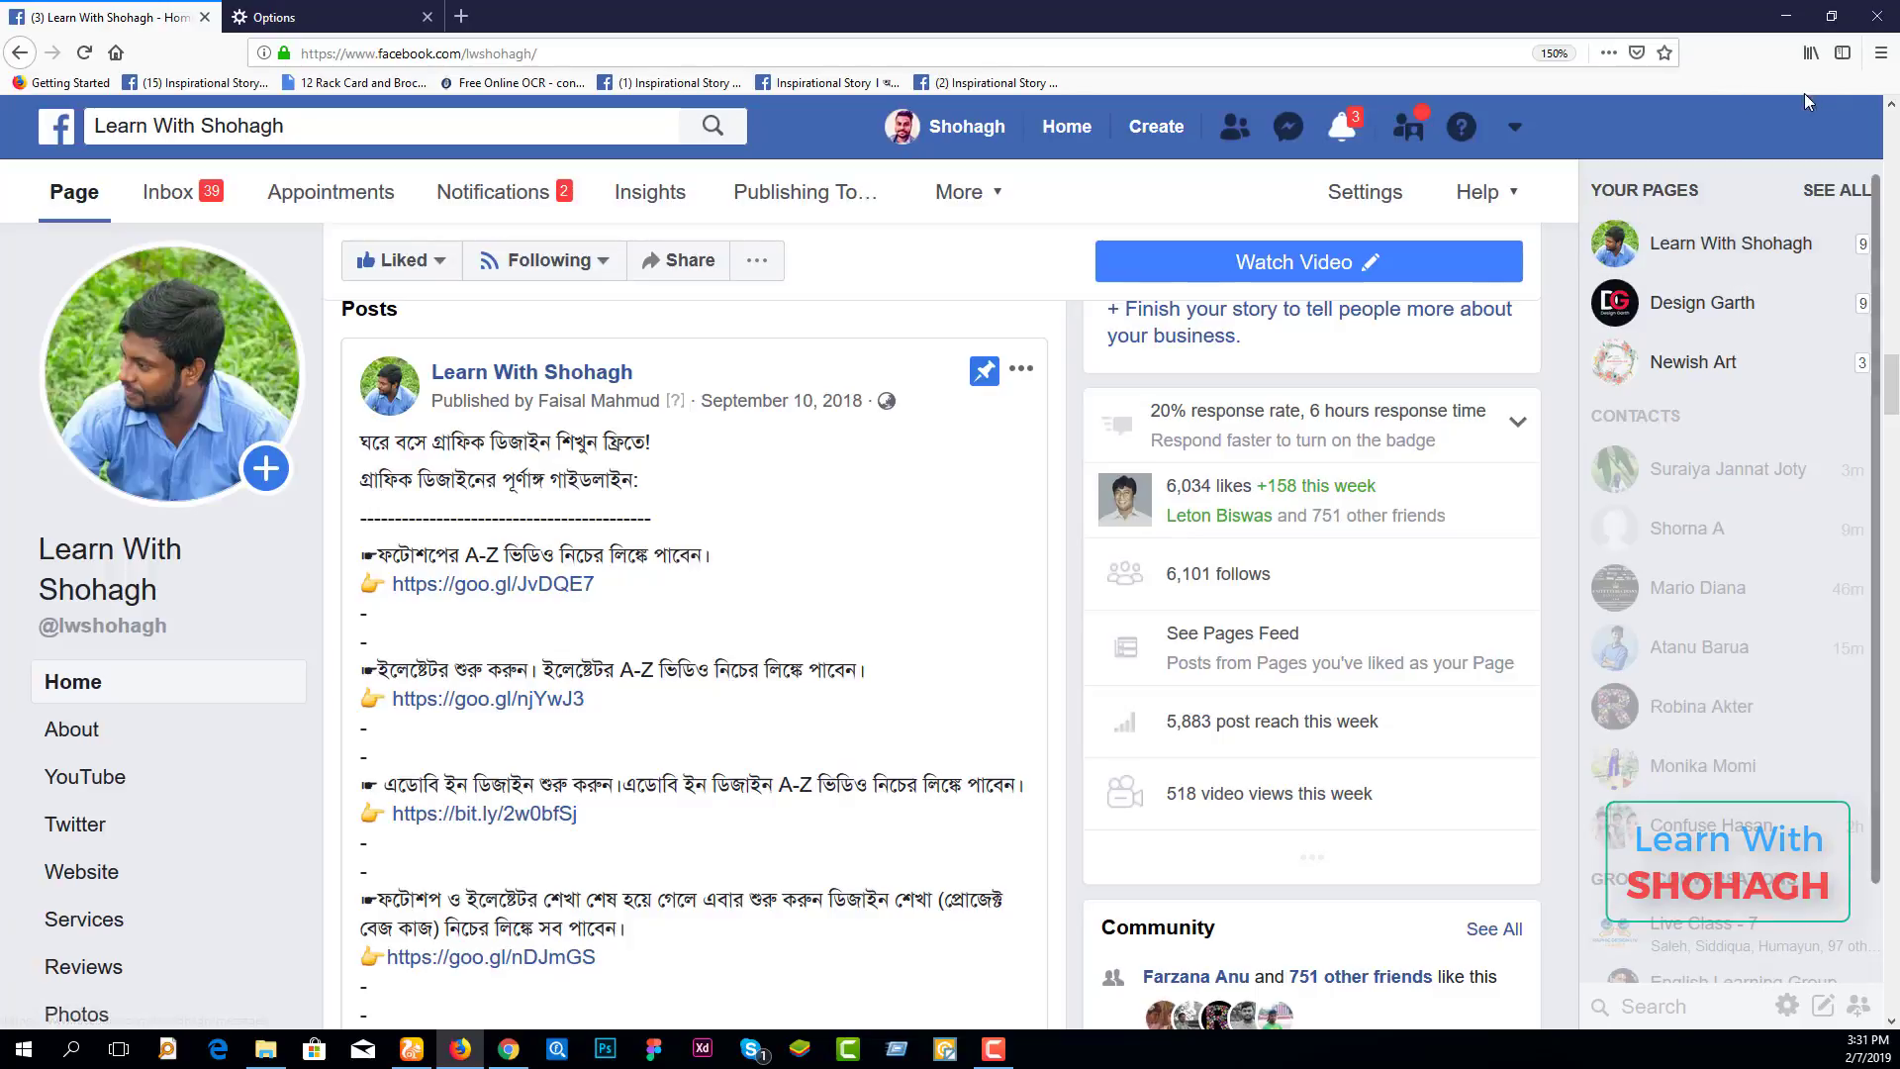
- Open Firefox's Options page and scroll to Fonts & Colors, closing the Colors dialog unchanged
click(1881, 53)
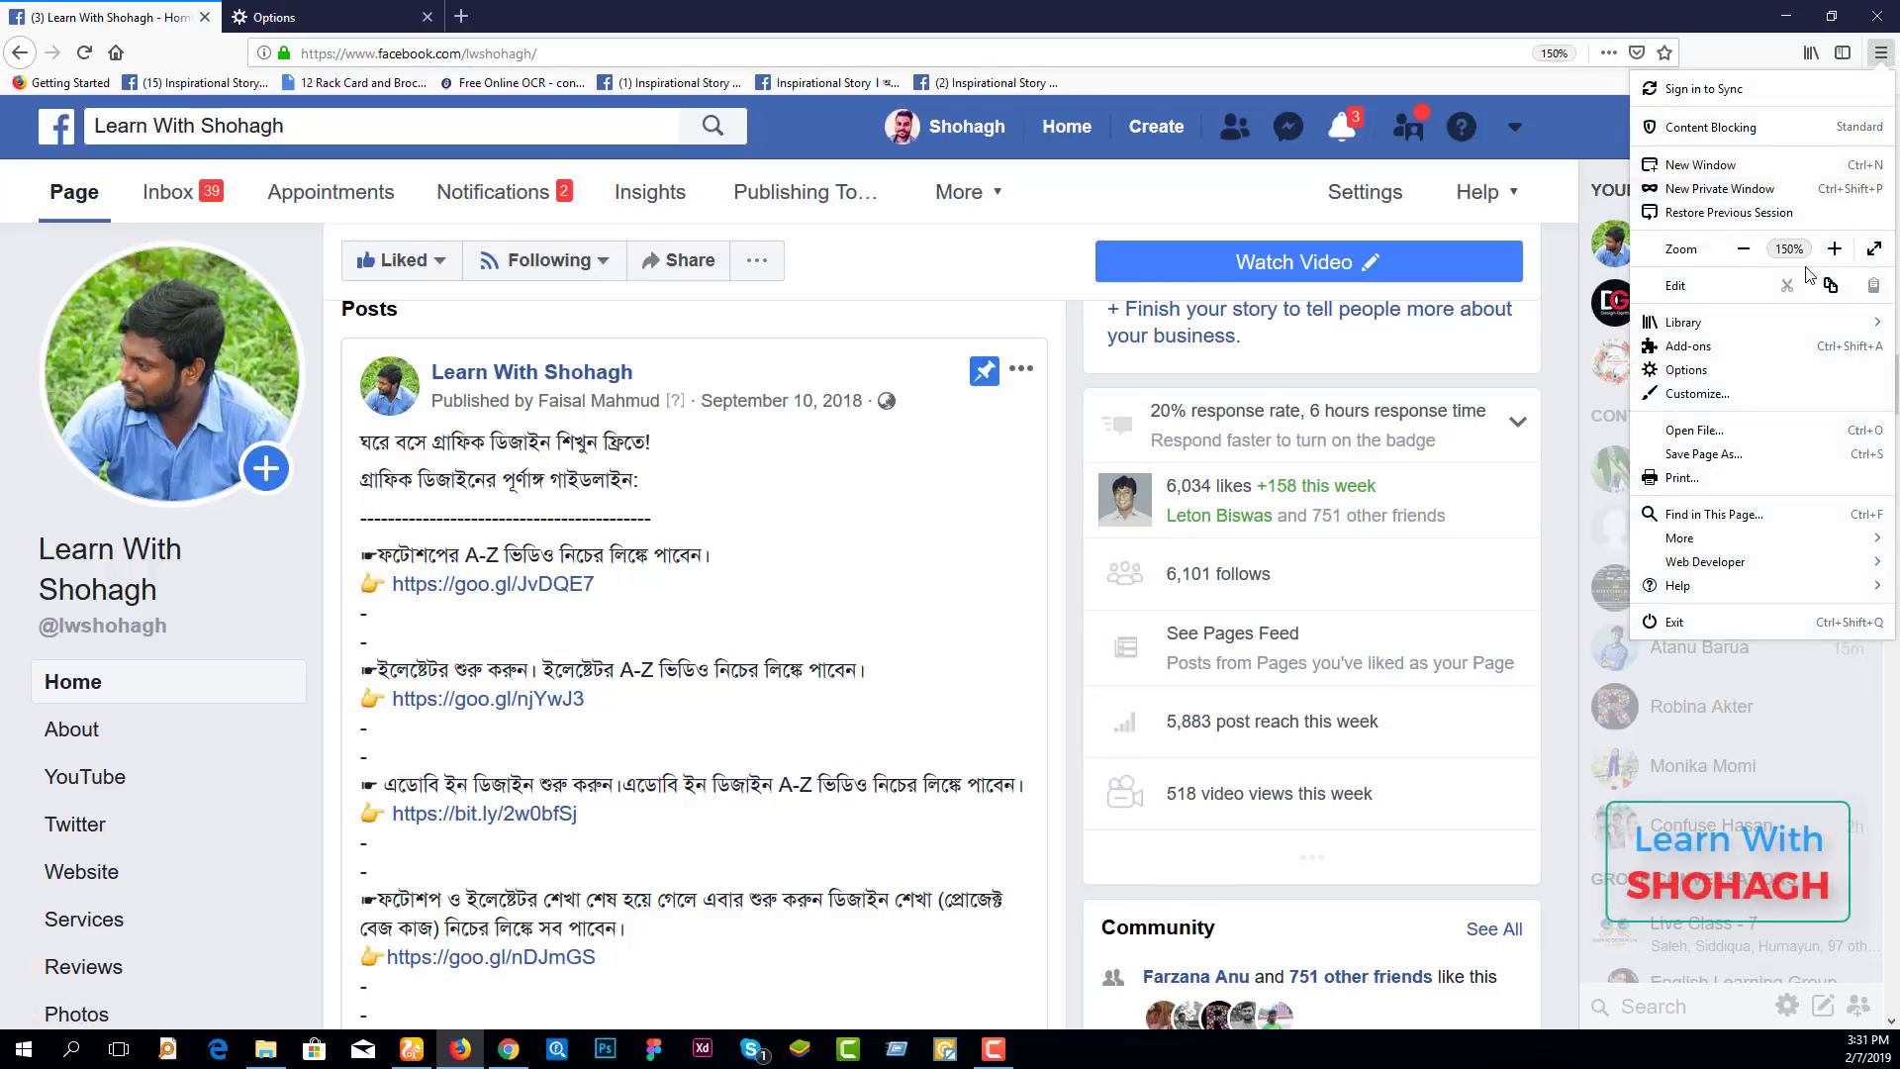
click(1685, 369)
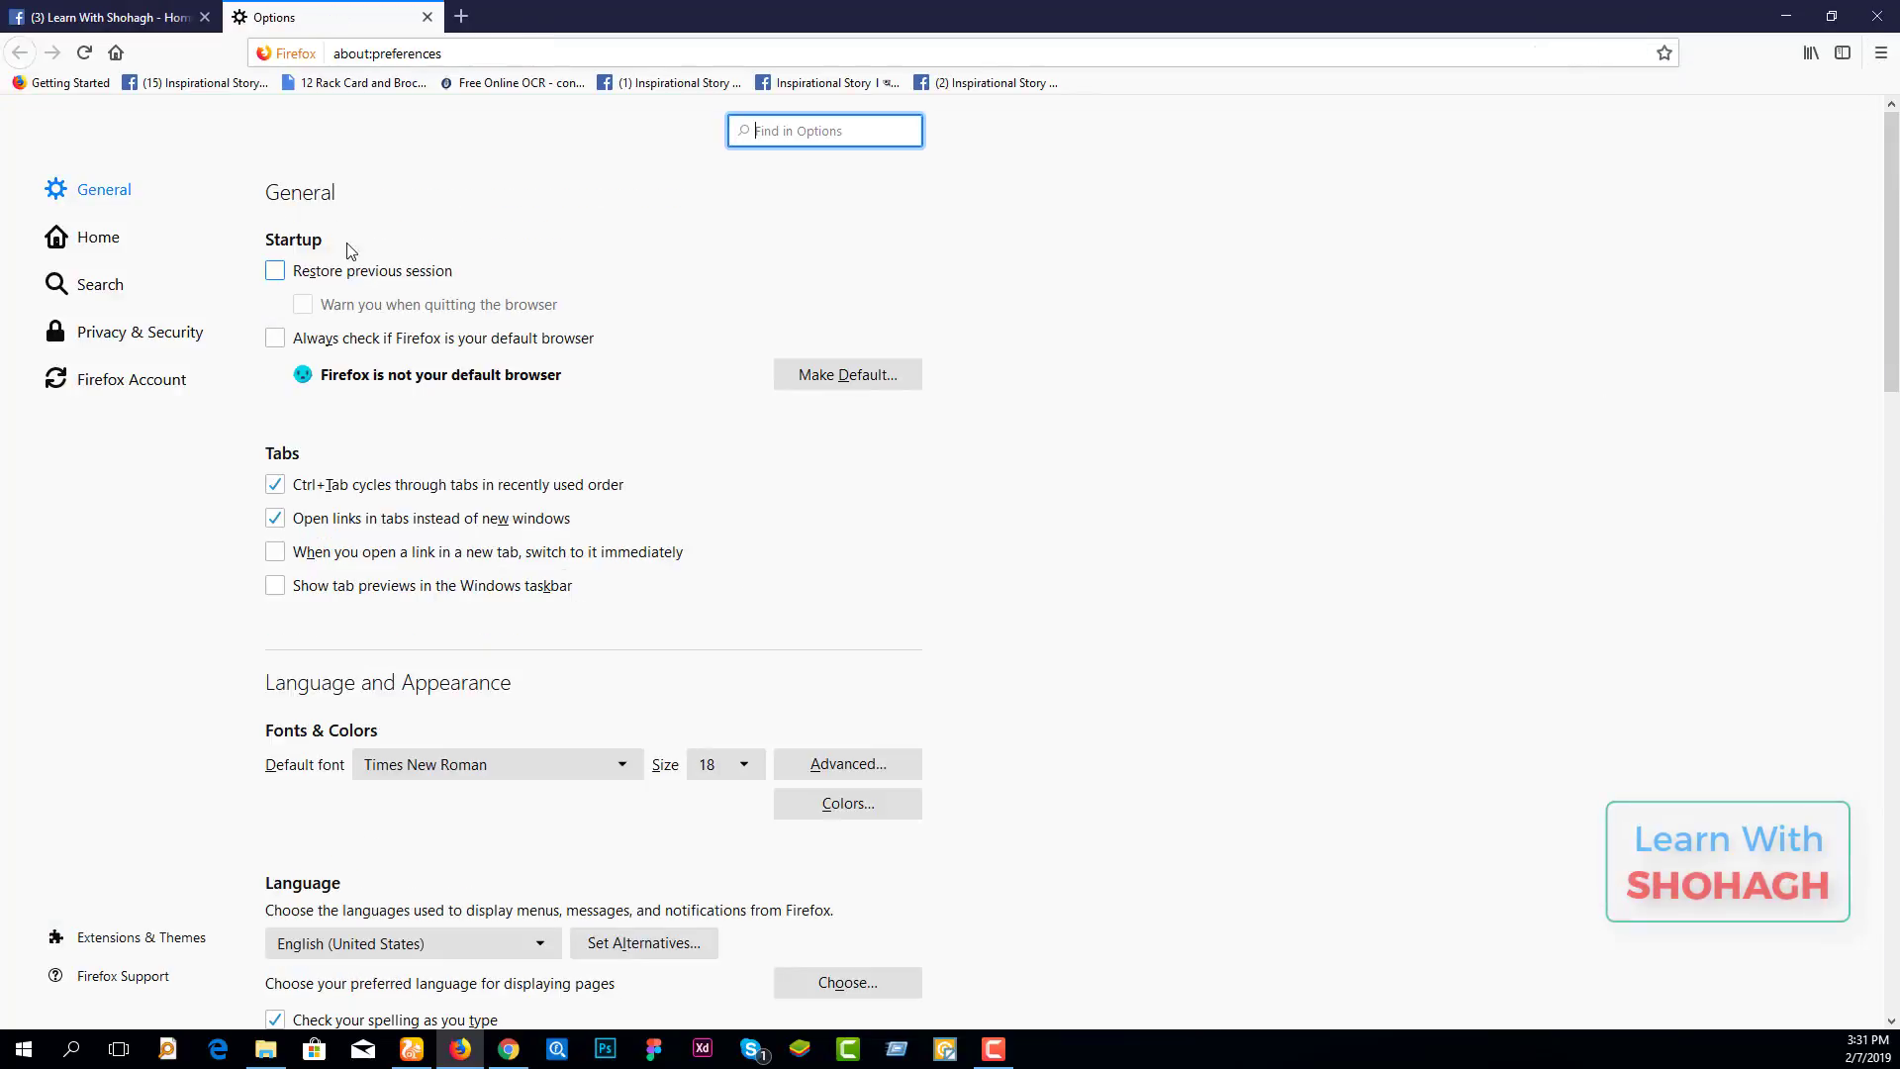
scroll(296, 613, down, 2)
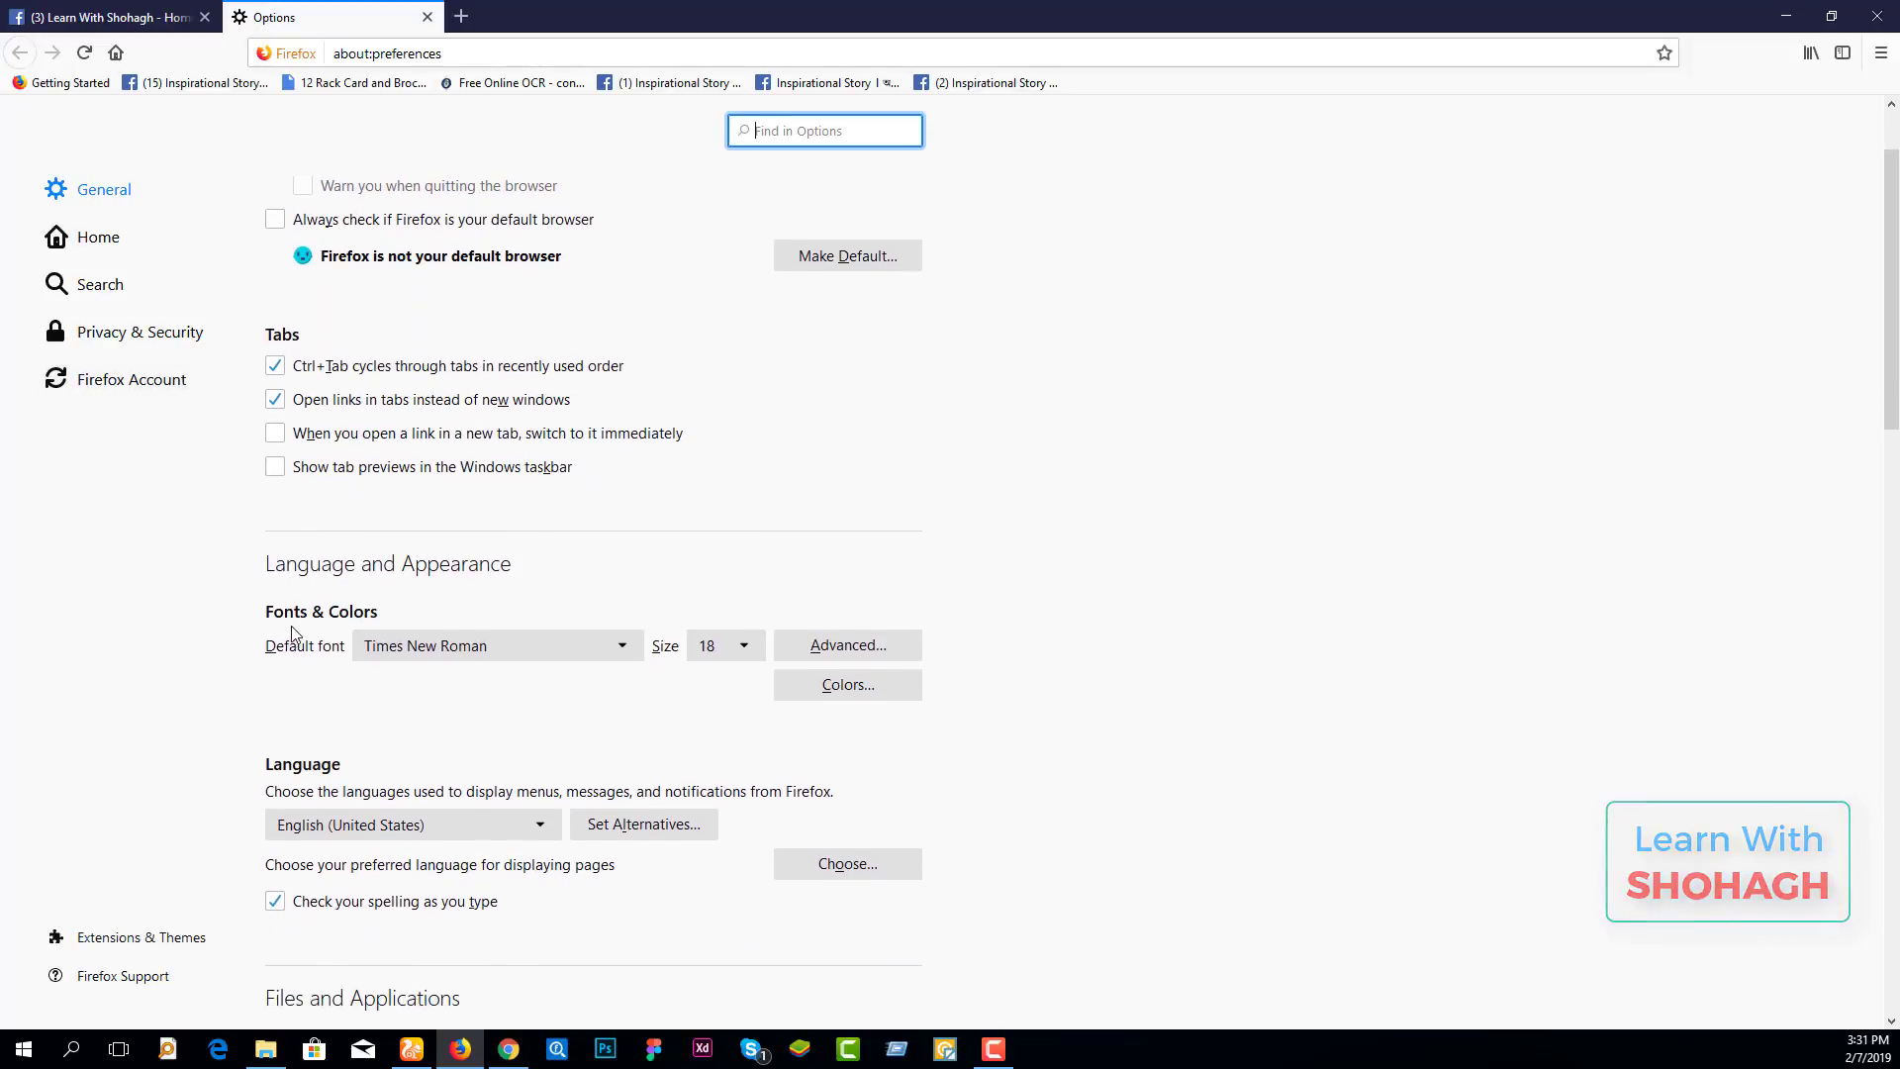
click(847, 683)
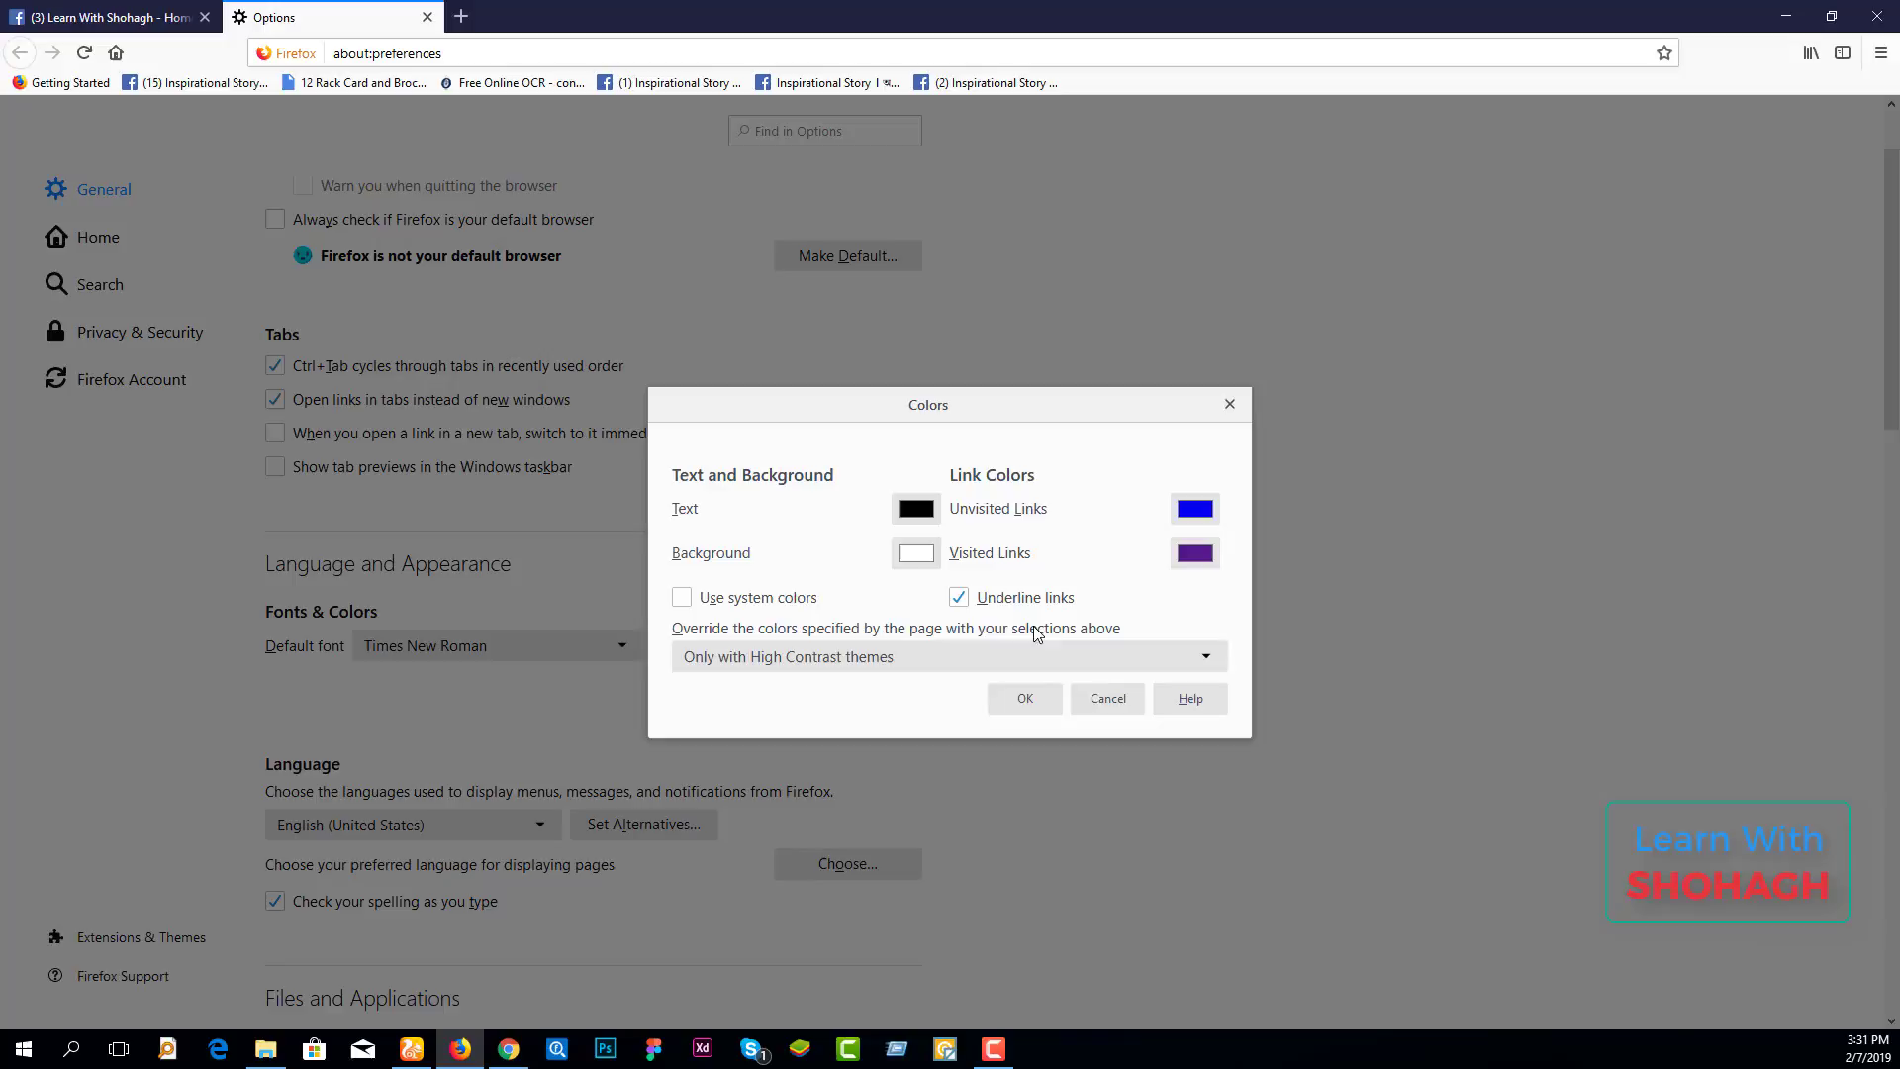
click(1095, 703)
- Open the advanced Fonts settings and set Fonts for to Bengali
click(847, 645)
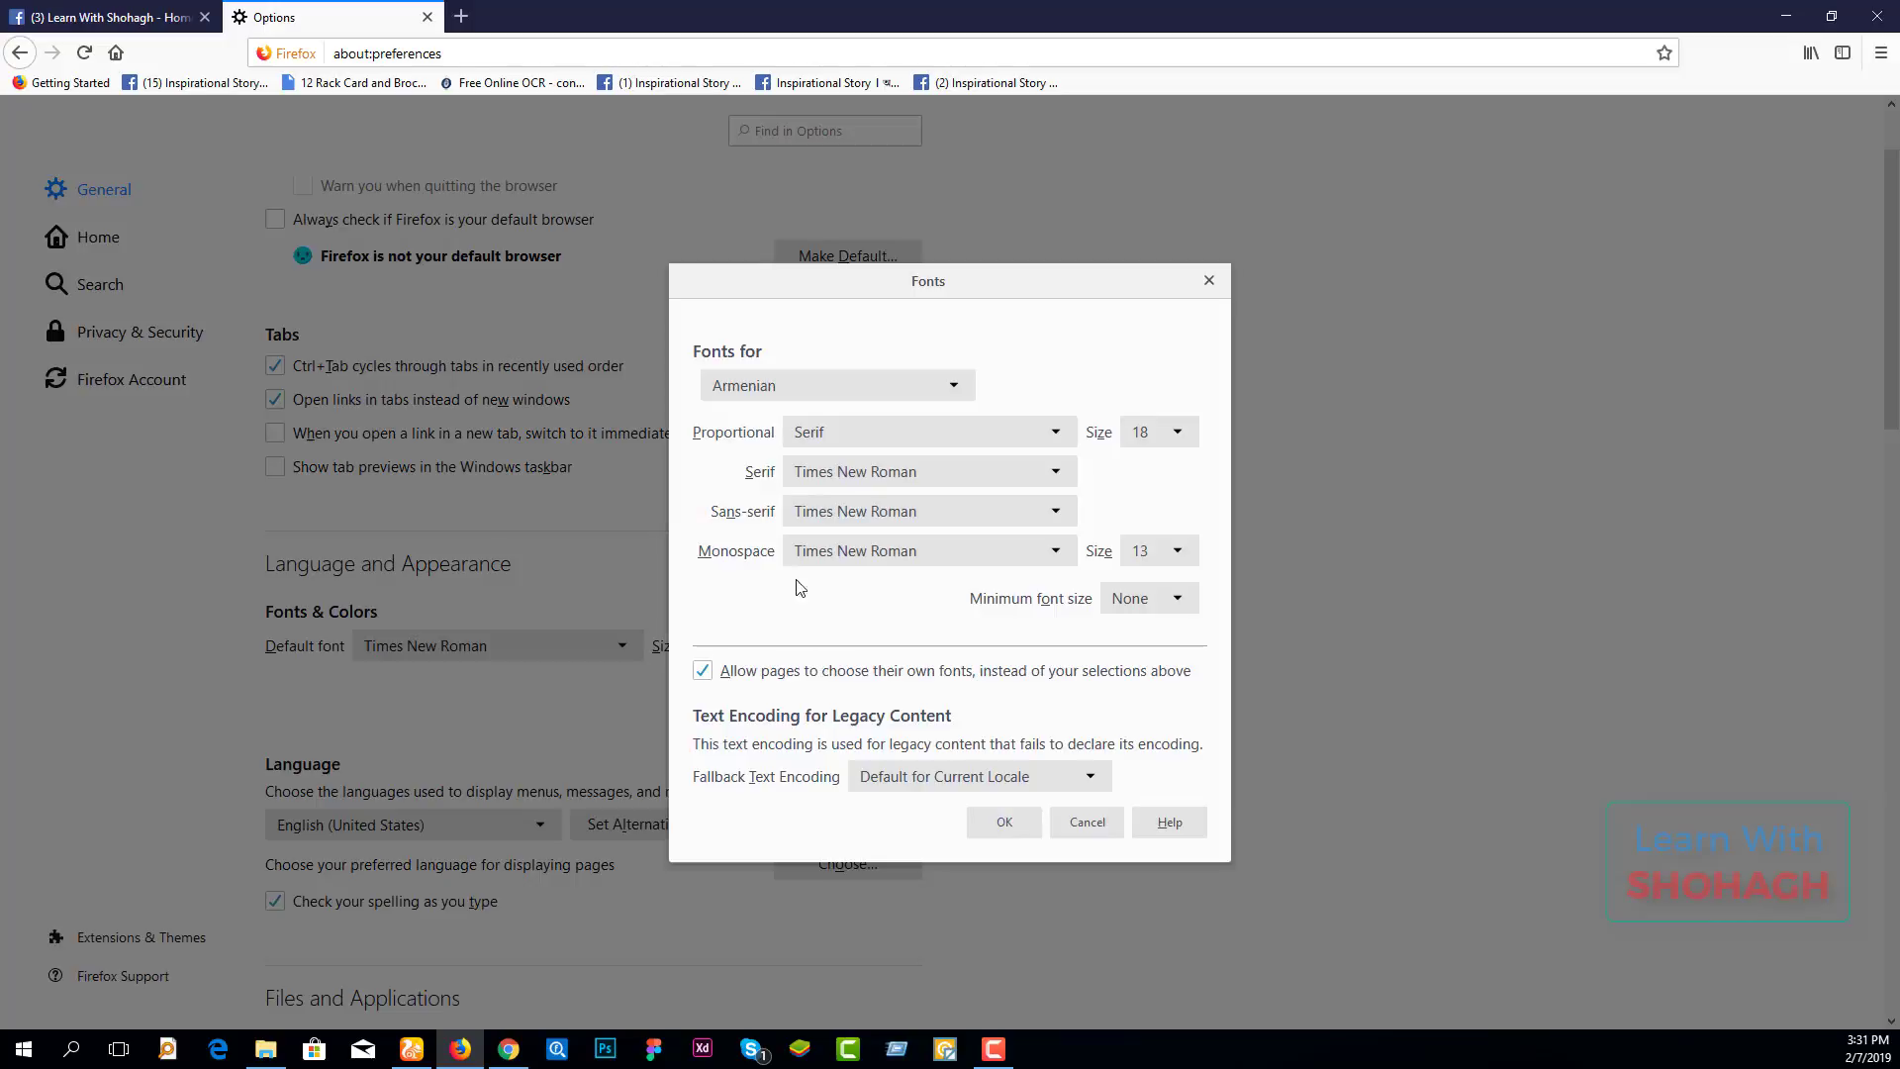
click(784, 390)
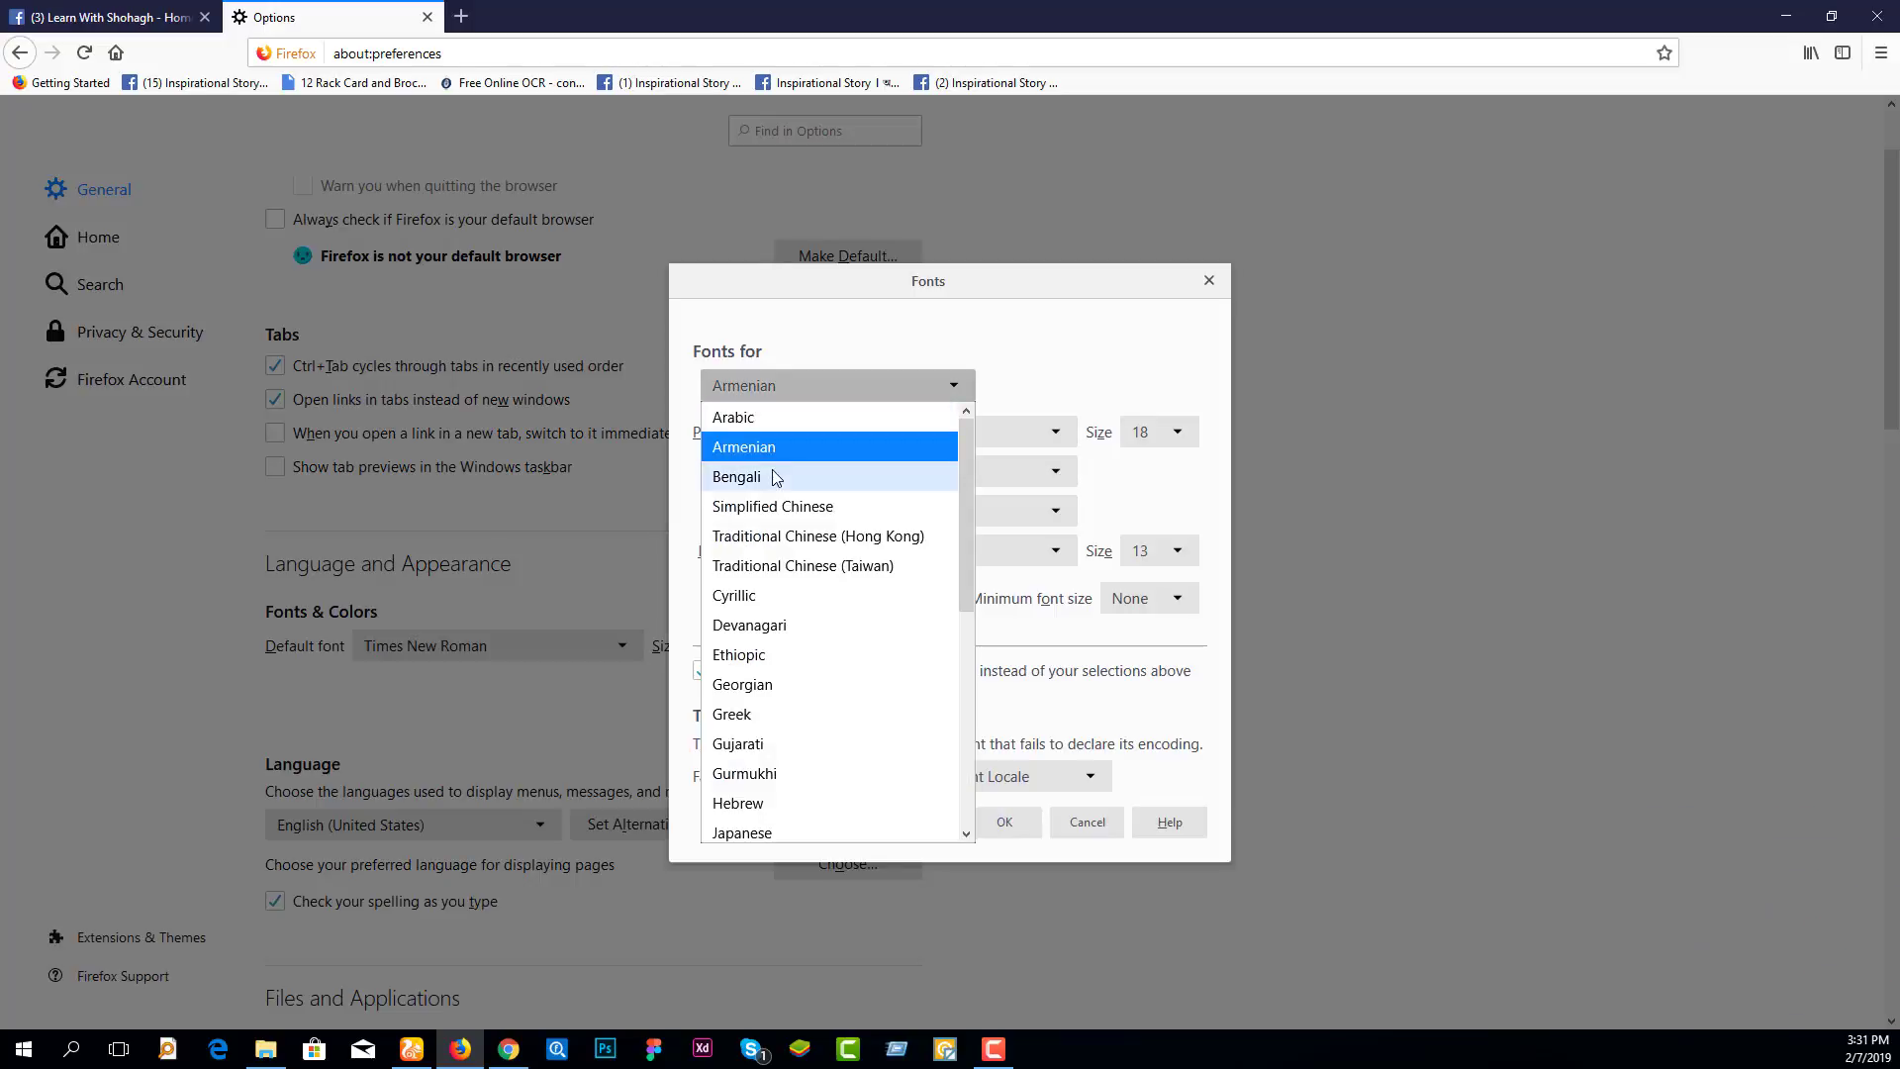
click(846, 479)
click(894, 434)
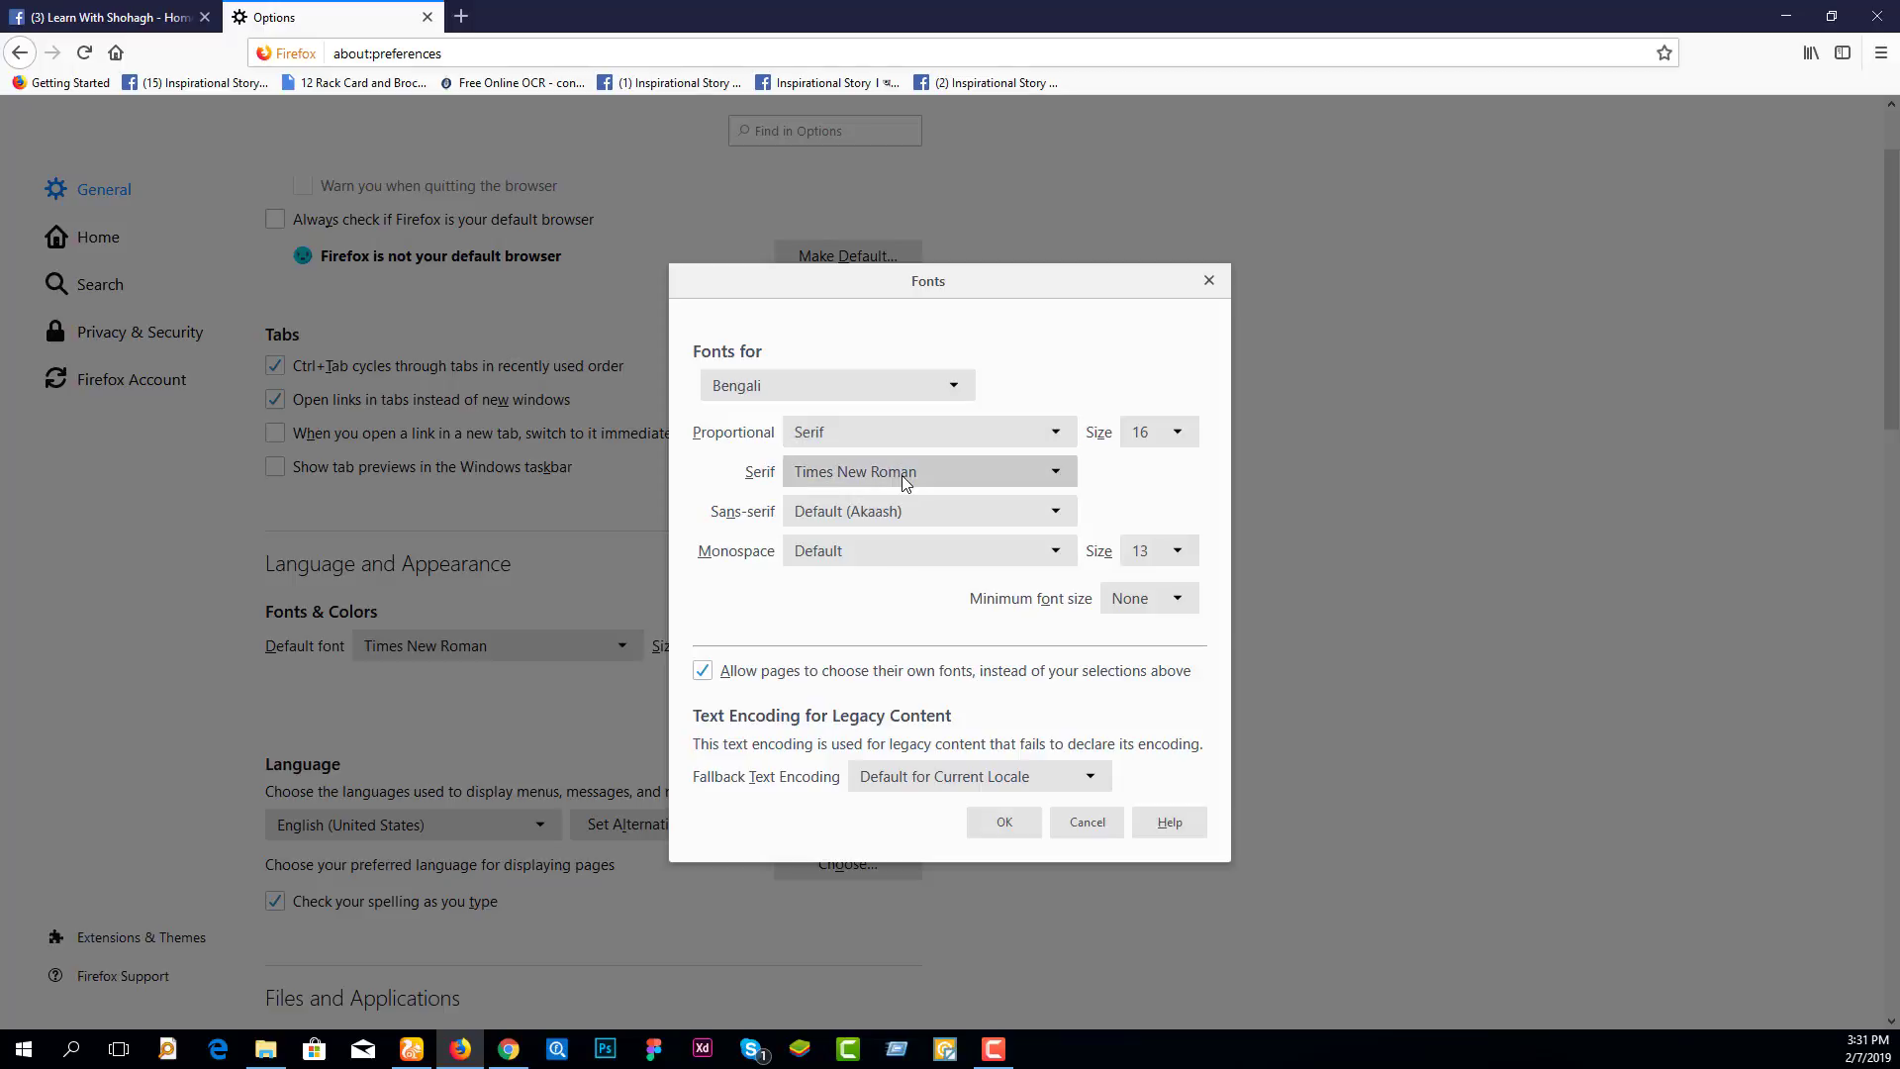
- Set the Bengali serif font to SolaimanLipi
click(900, 475)
scroll(904, 732, down, 2)
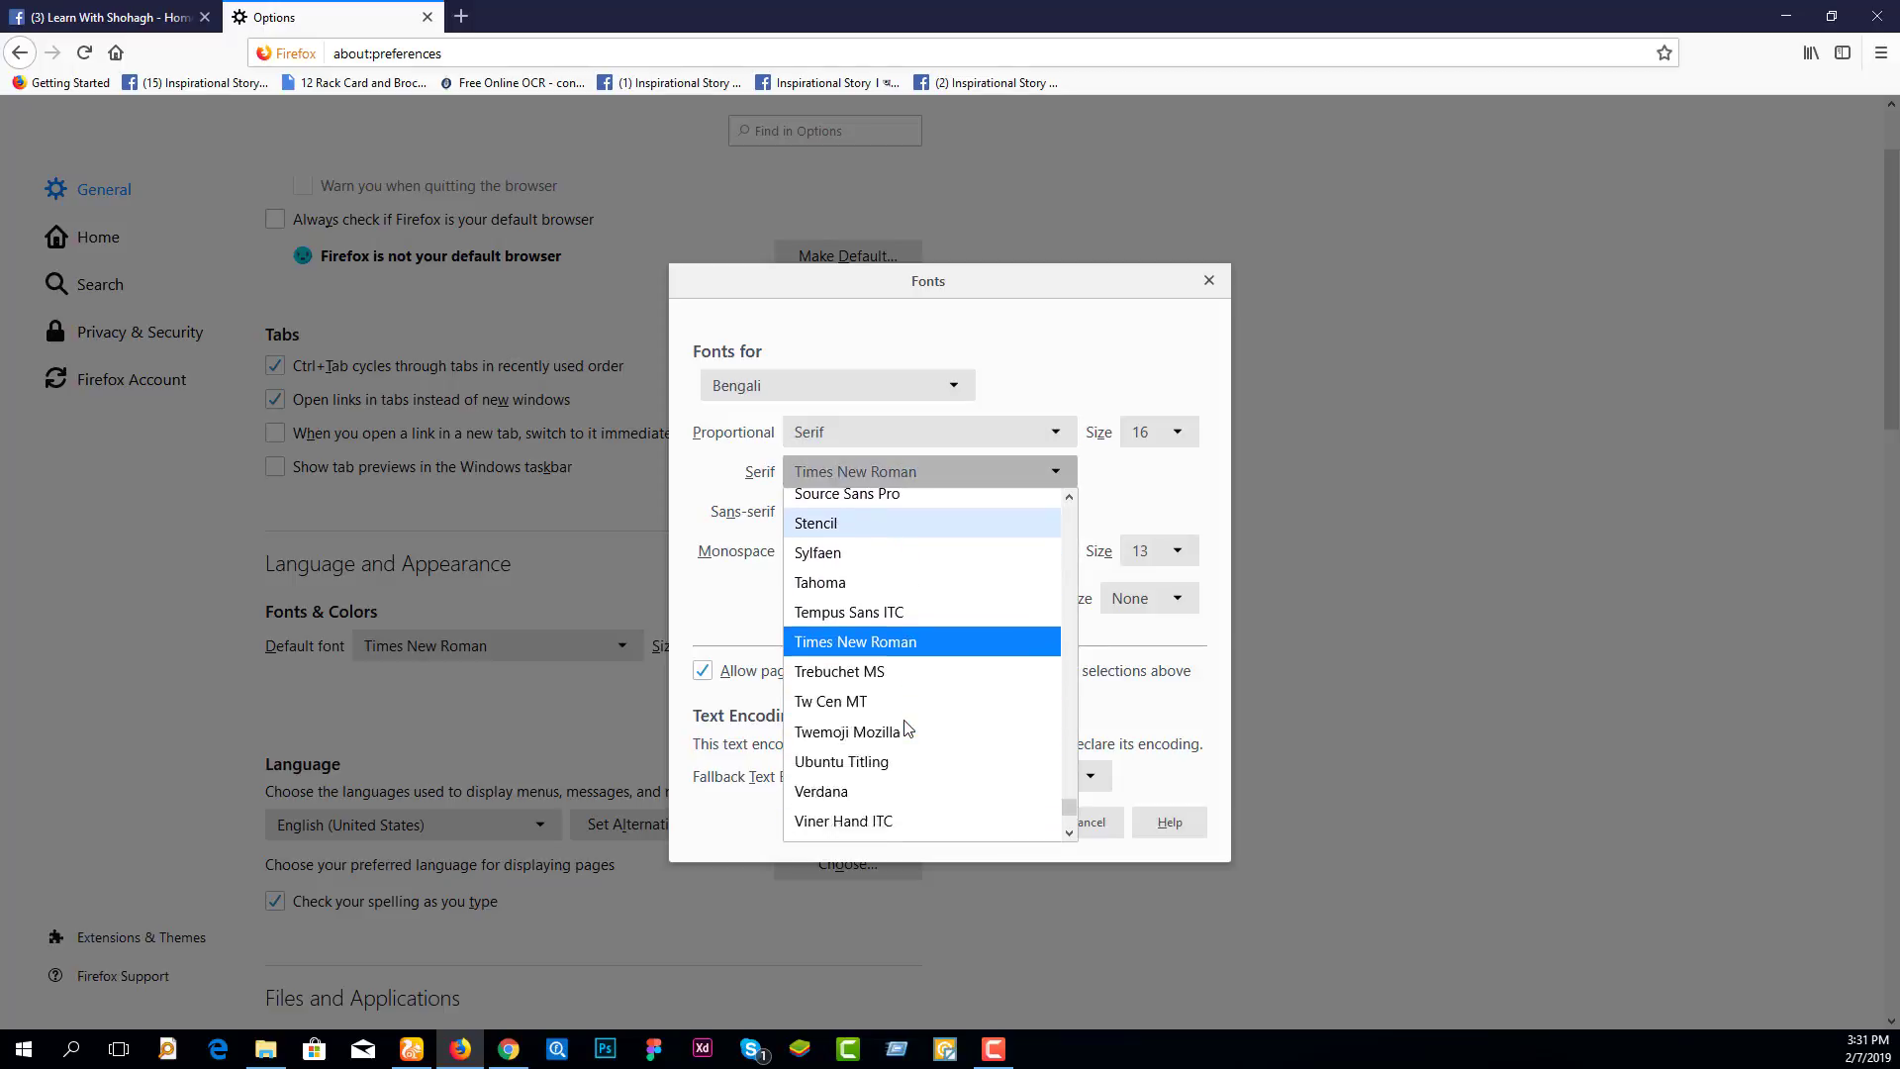
scroll(903, 732, down, 2)
scroll(896, 730, up, 2)
scroll(895, 731, up, 2)
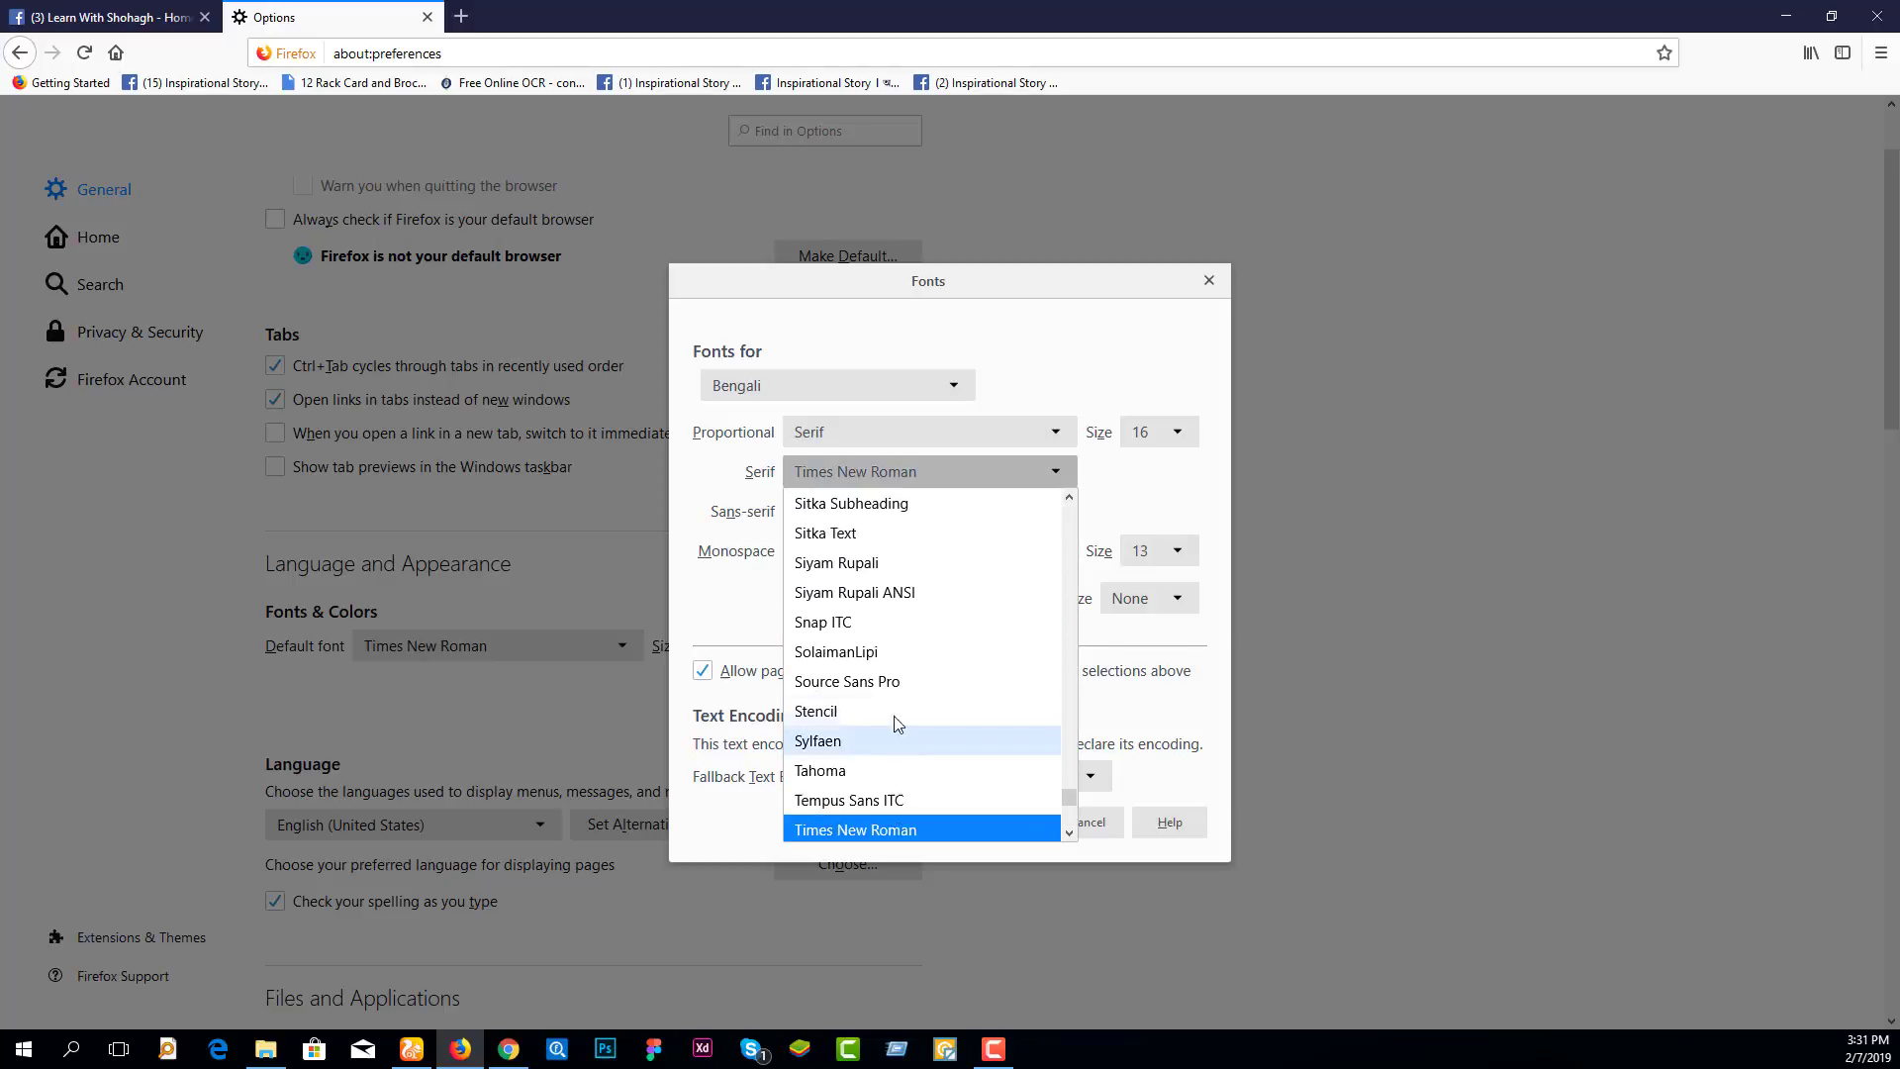
scroll(878, 661, up, 2)
scroll(890, 639, up, 2)
scroll(906, 618, up, 1)
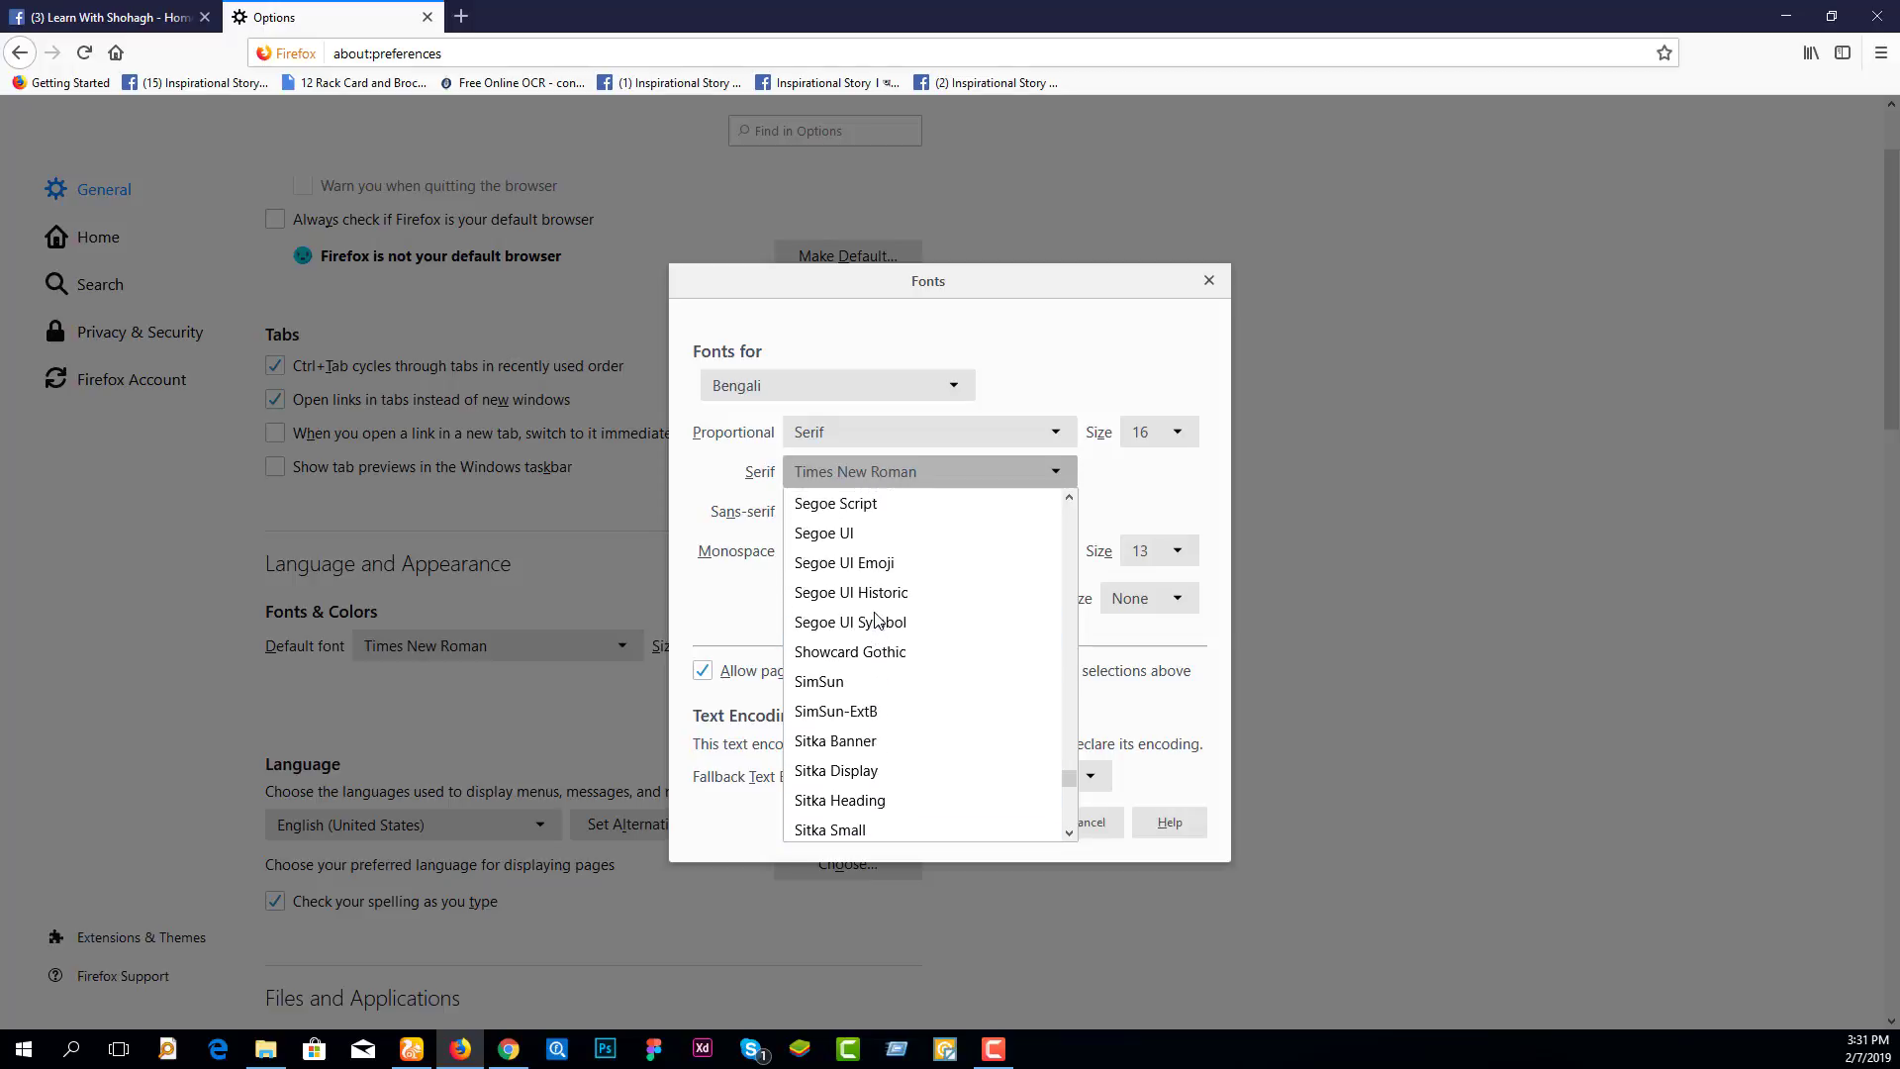
key(Down)
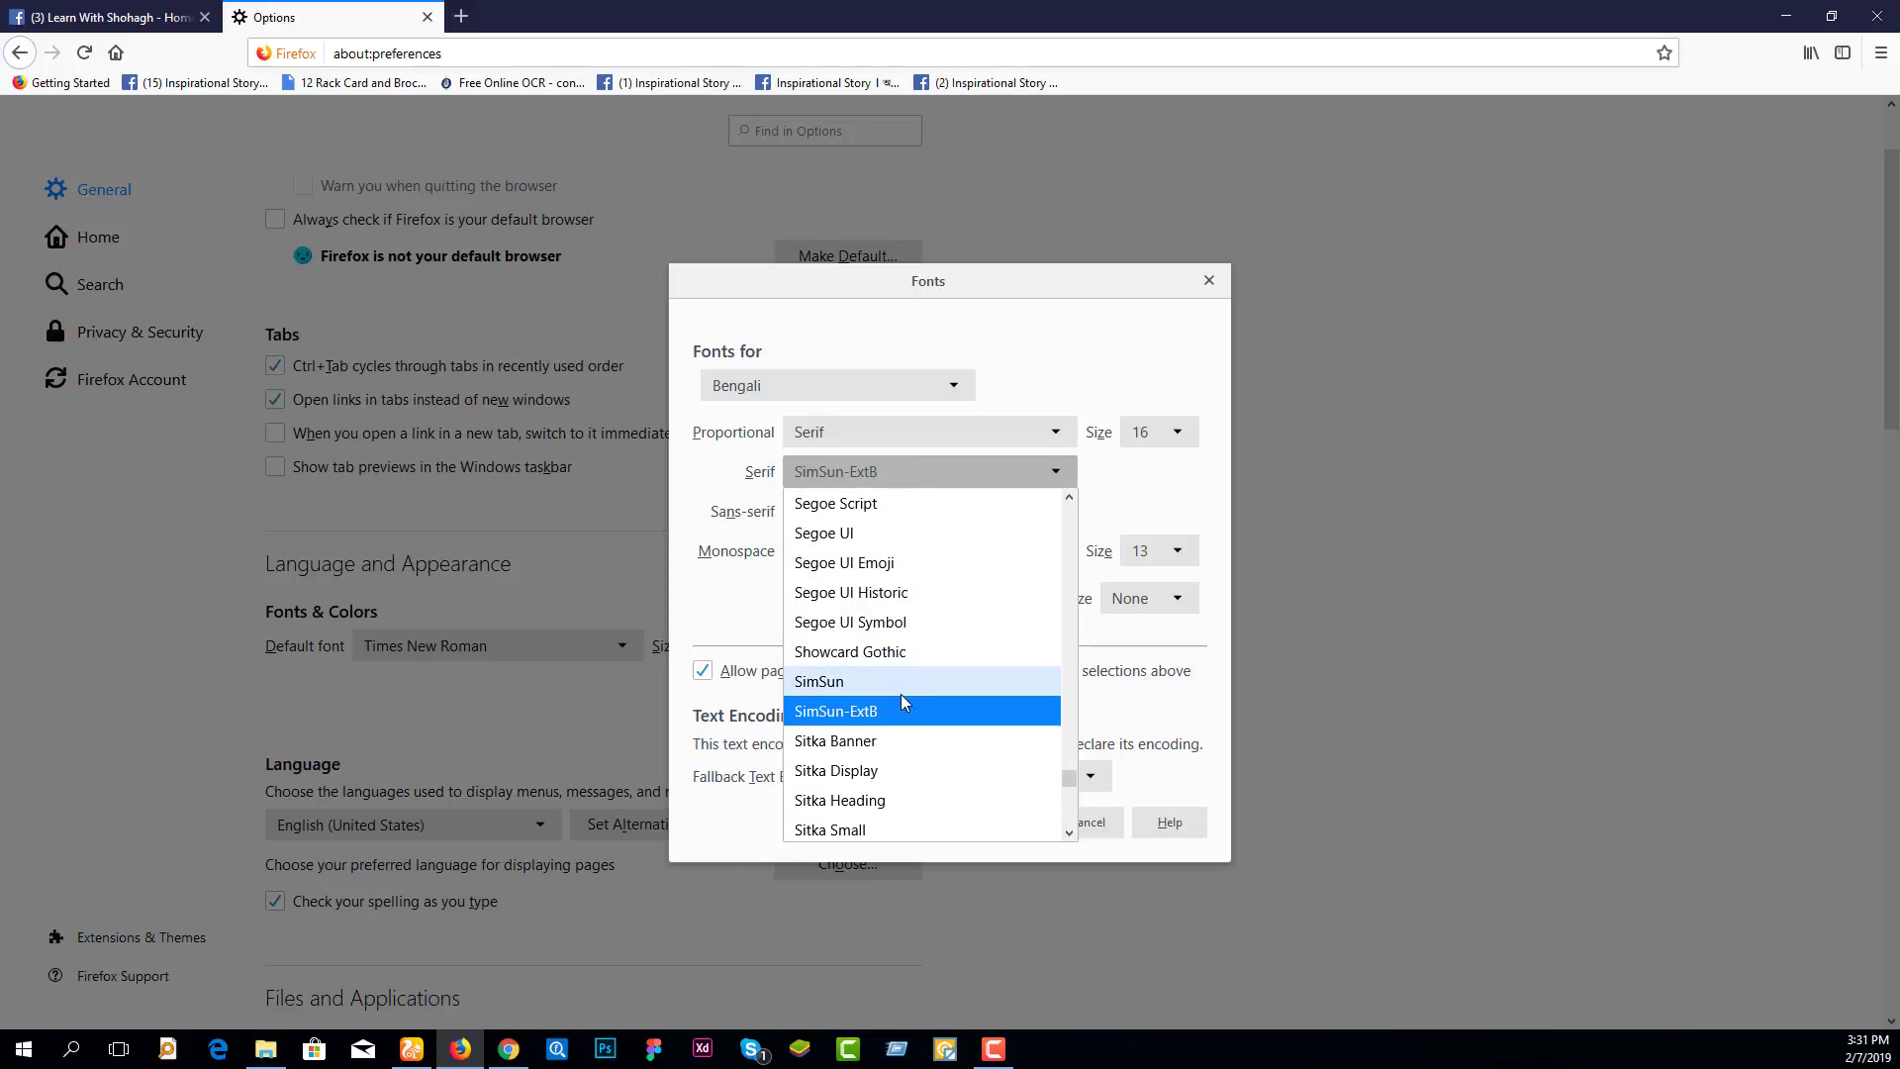
scroll(905, 744, down, 1)
scroll(902, 732, down, 2)
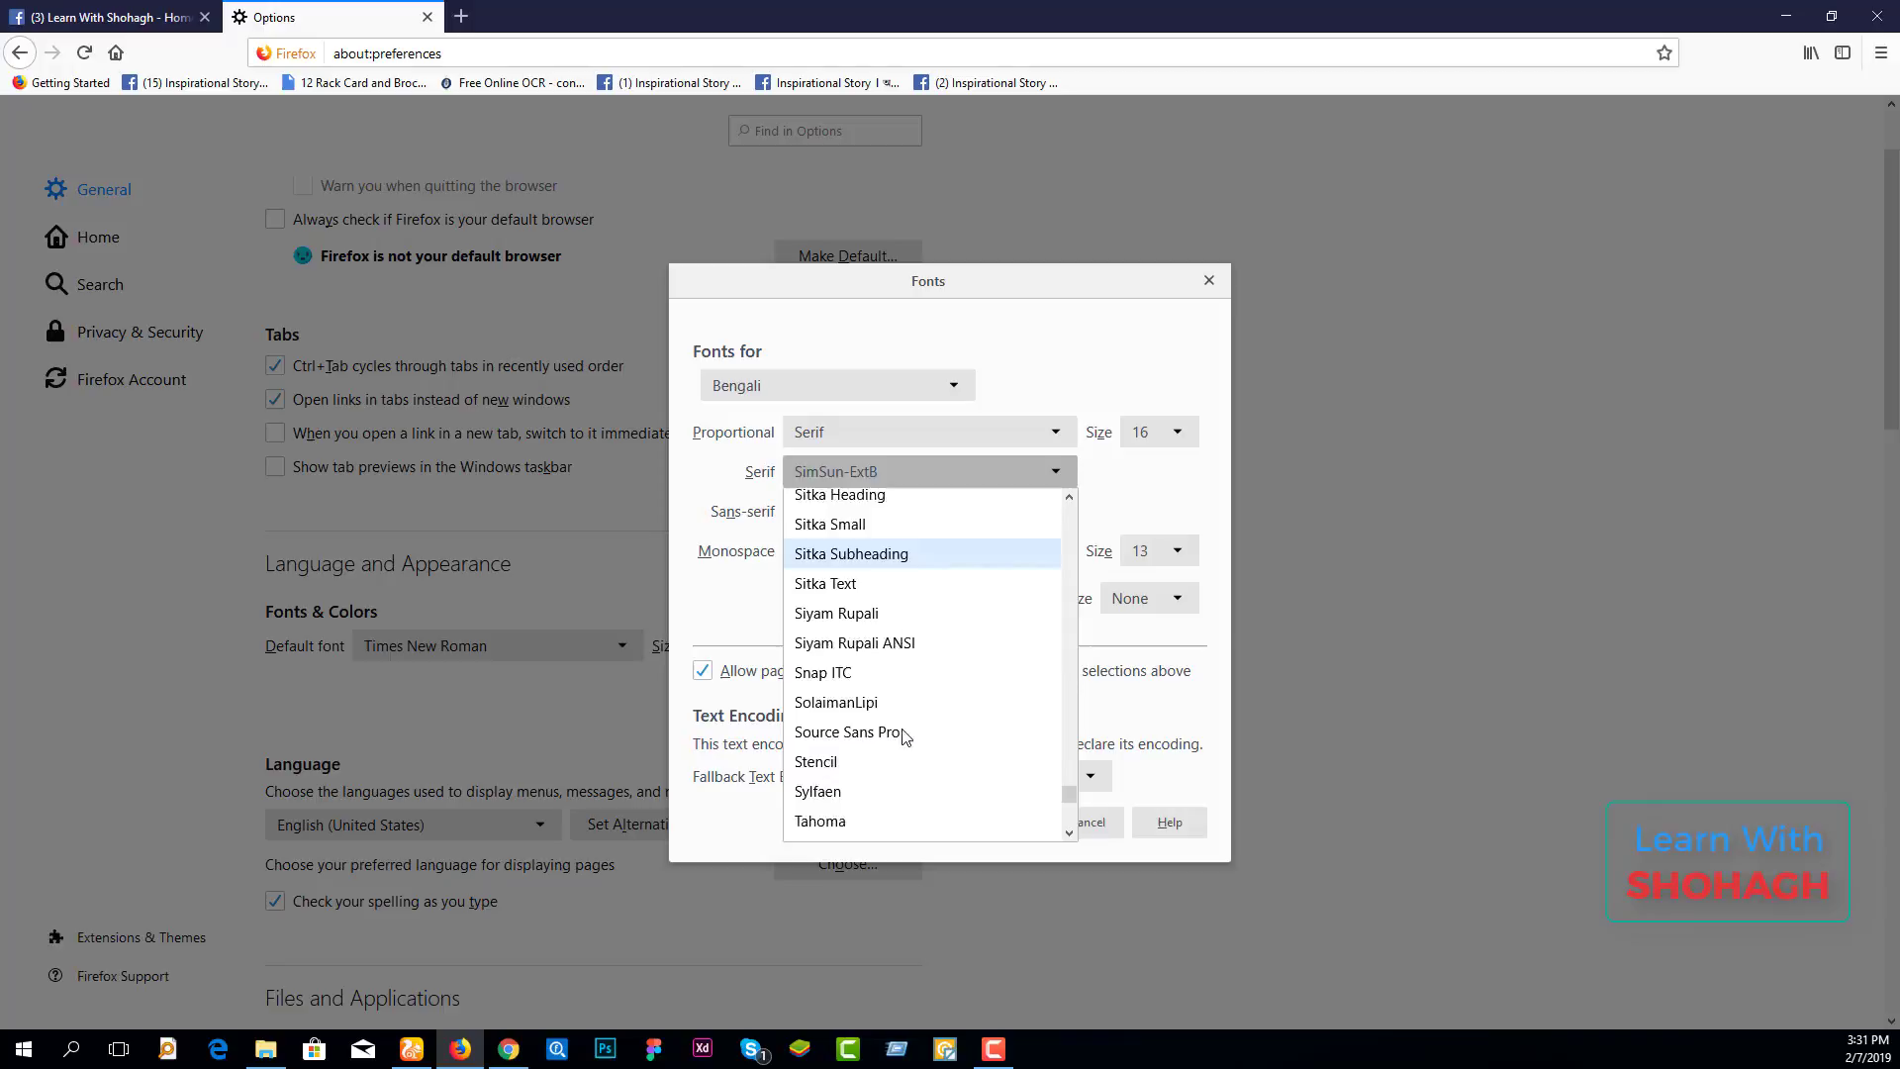
scroll(891, 682, down, 1)
click(886, 651)
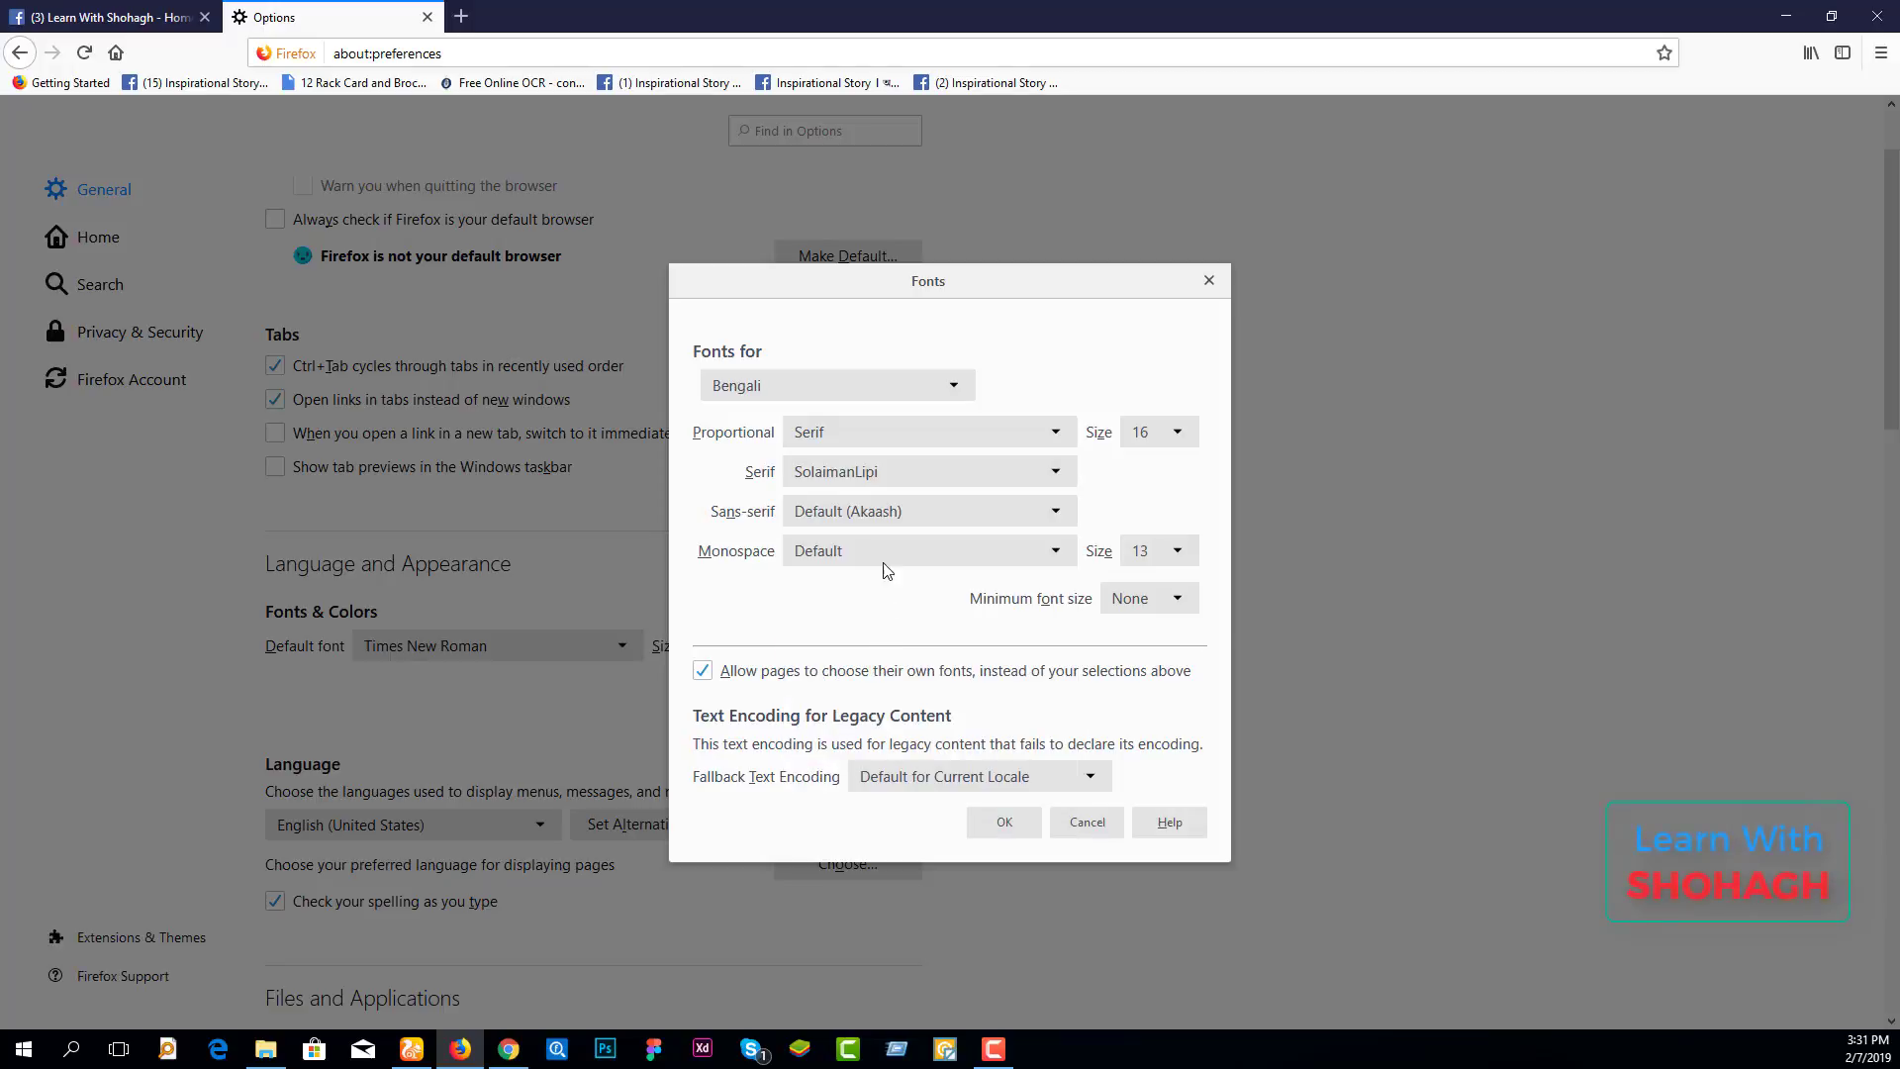
- Set the Bengali sans-serif font to SolaimanLipi, keeping the monospace size at 13
click(875, 507)
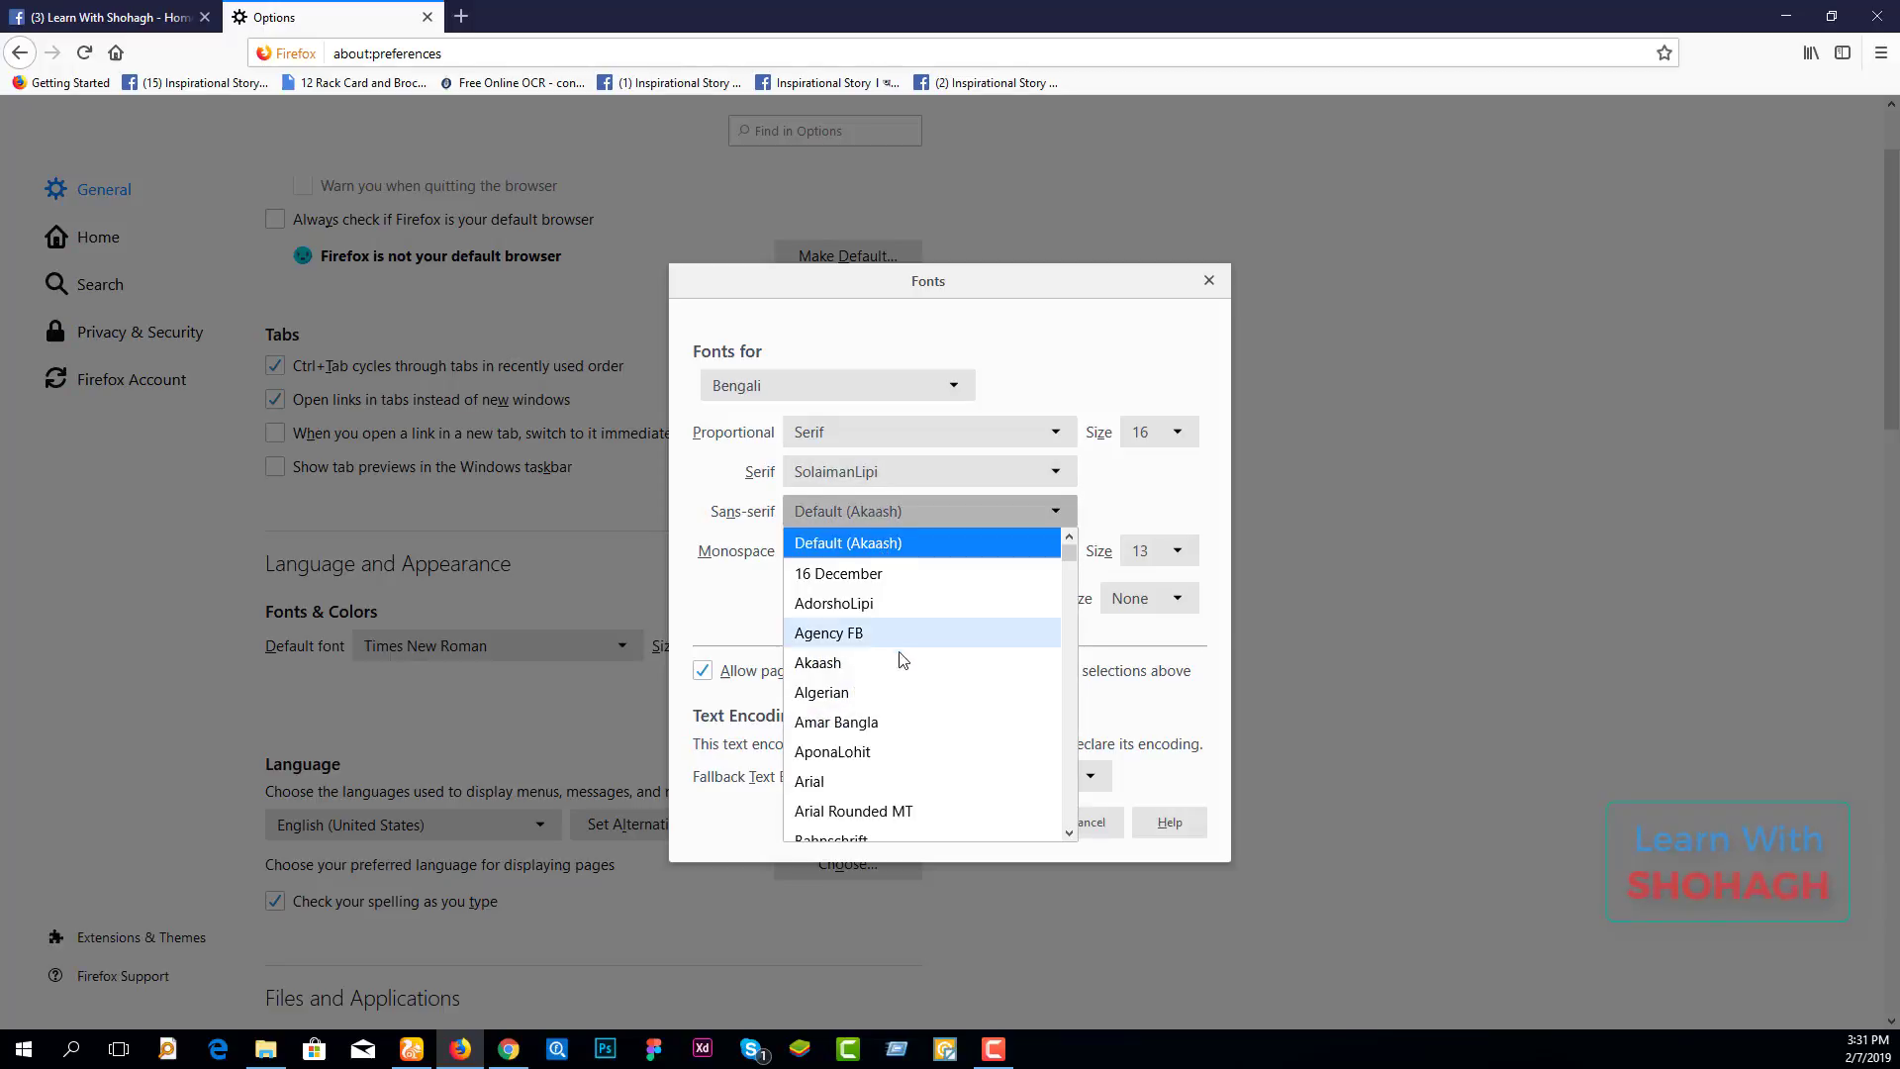
scroll(902, 663, down, 5)
key(s)
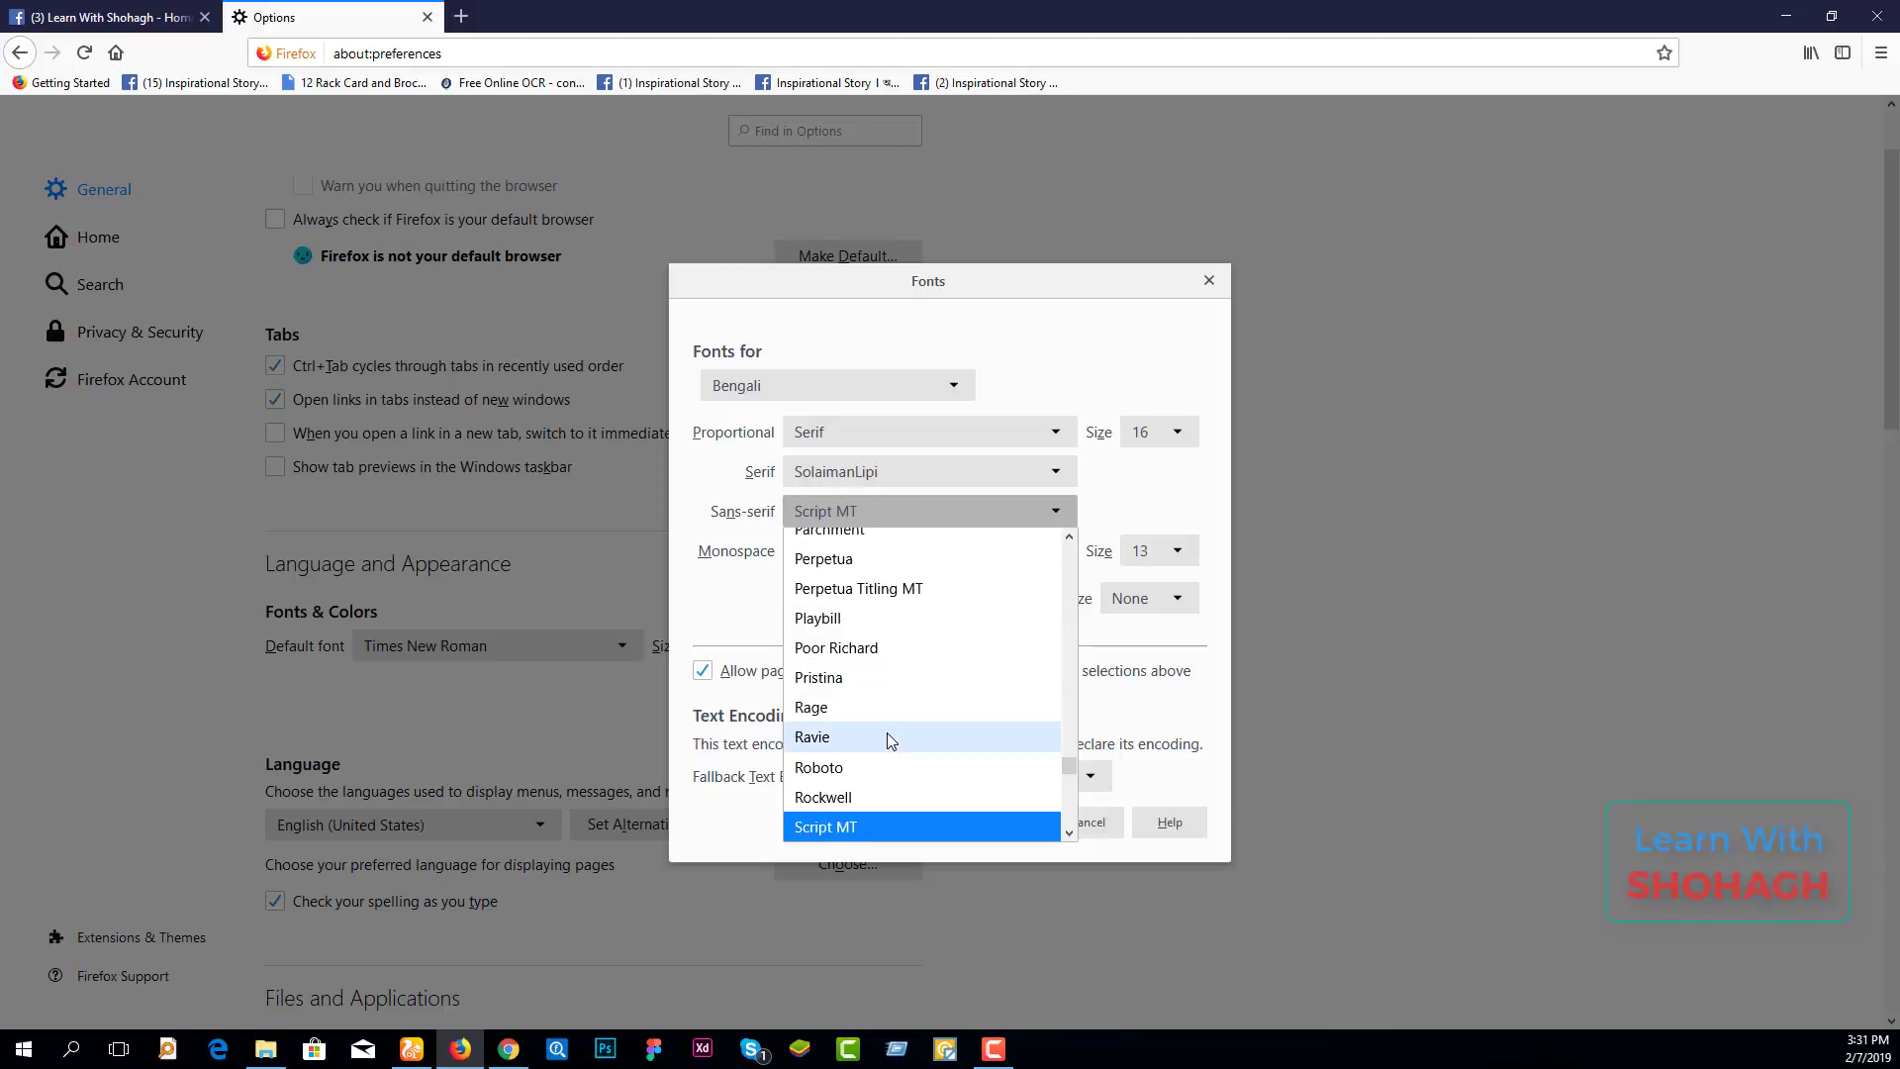
scroll(904, 732, down, 2)
scroll(902, 744, down, 2)
scroll(965, 768, down, 1)
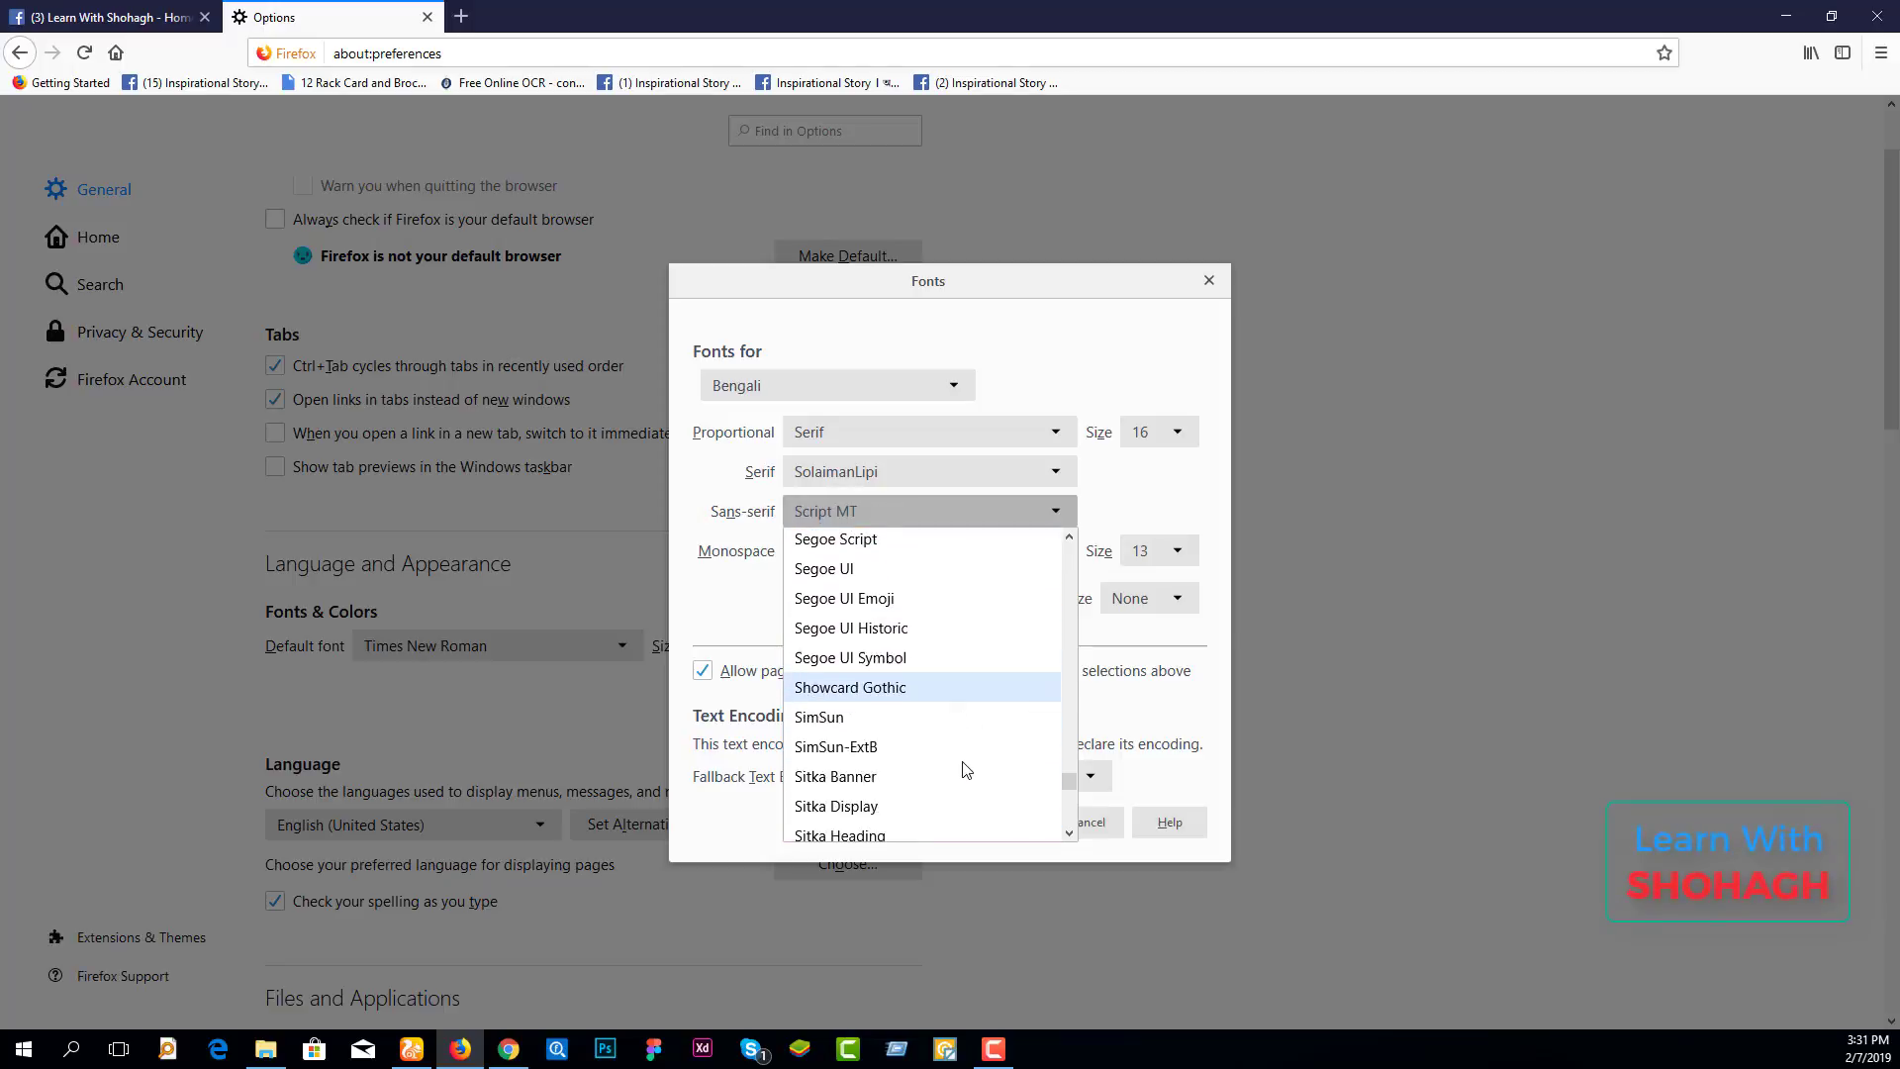
scroll(962, 770, down, 1)
scroll(958, 772, down, 2)
scroll(930, 732, down, 1)
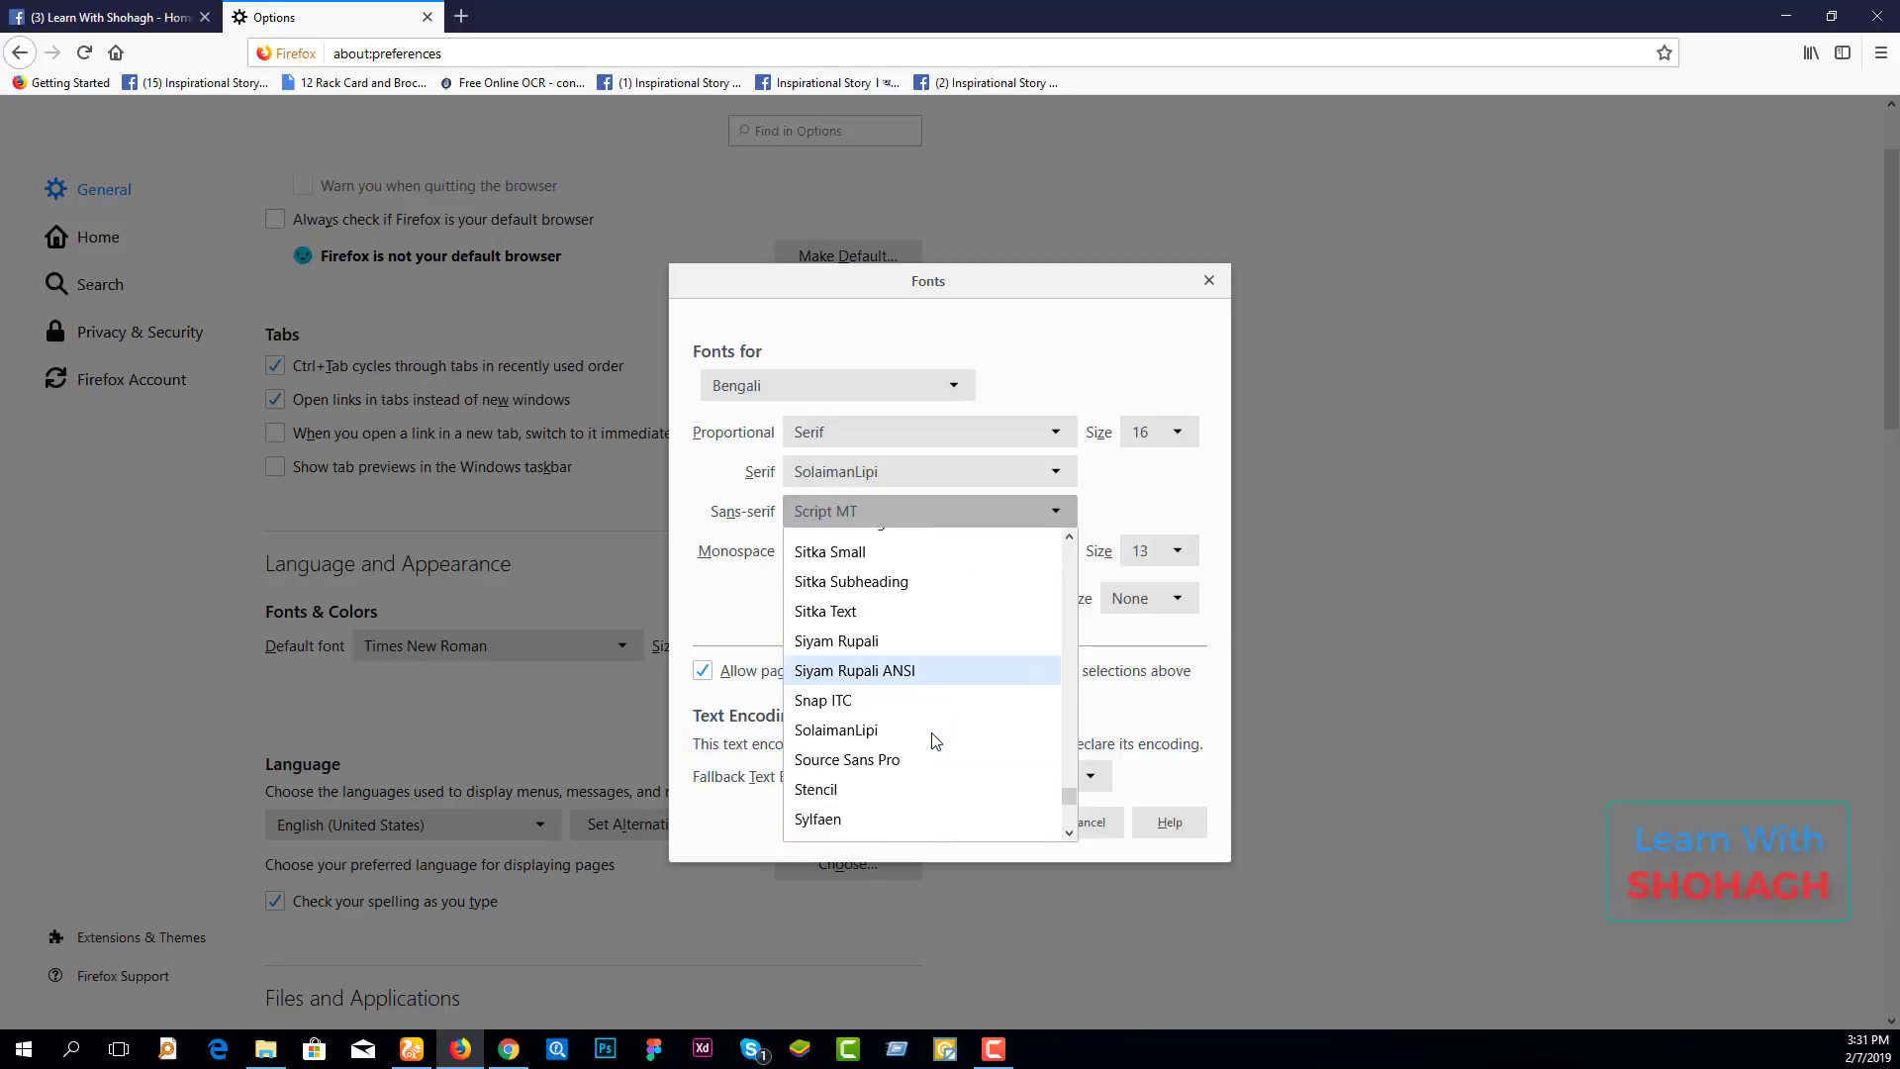
scroll(925, 712, down, 2)
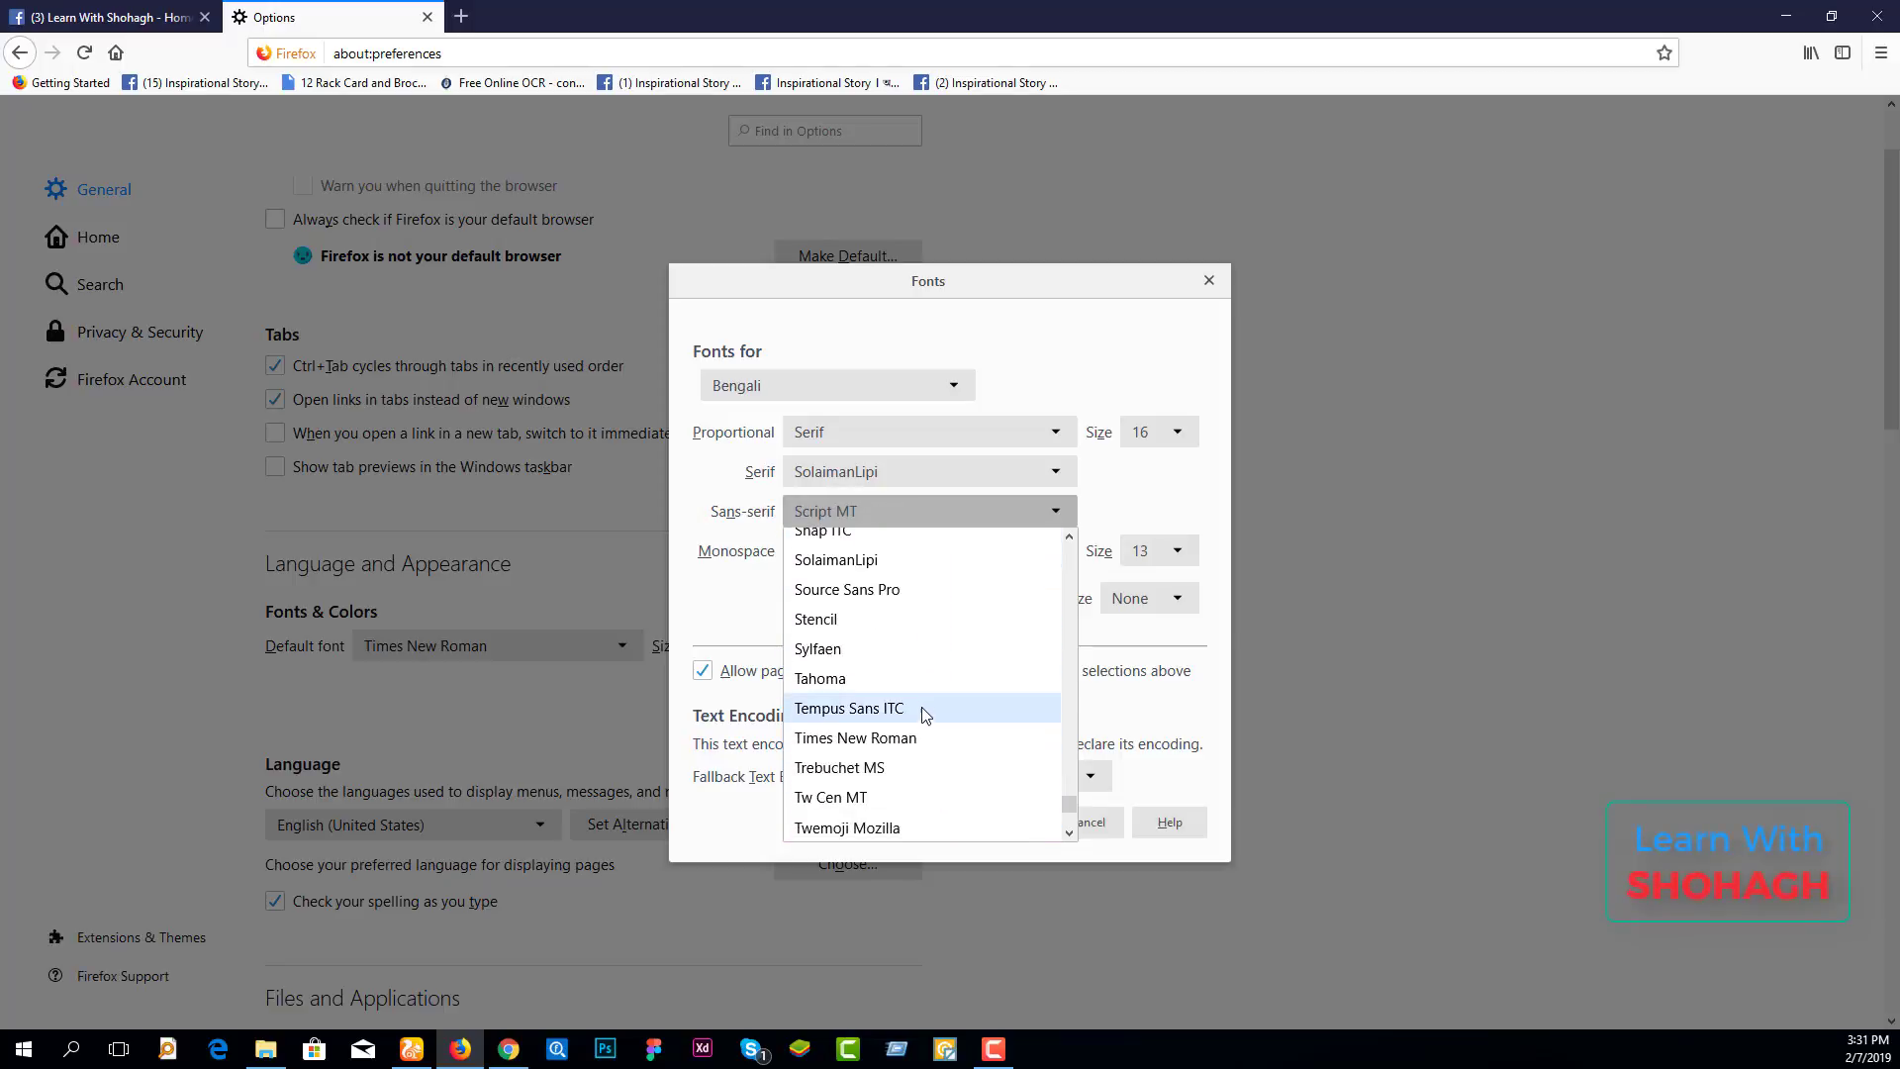
click(888, 559)
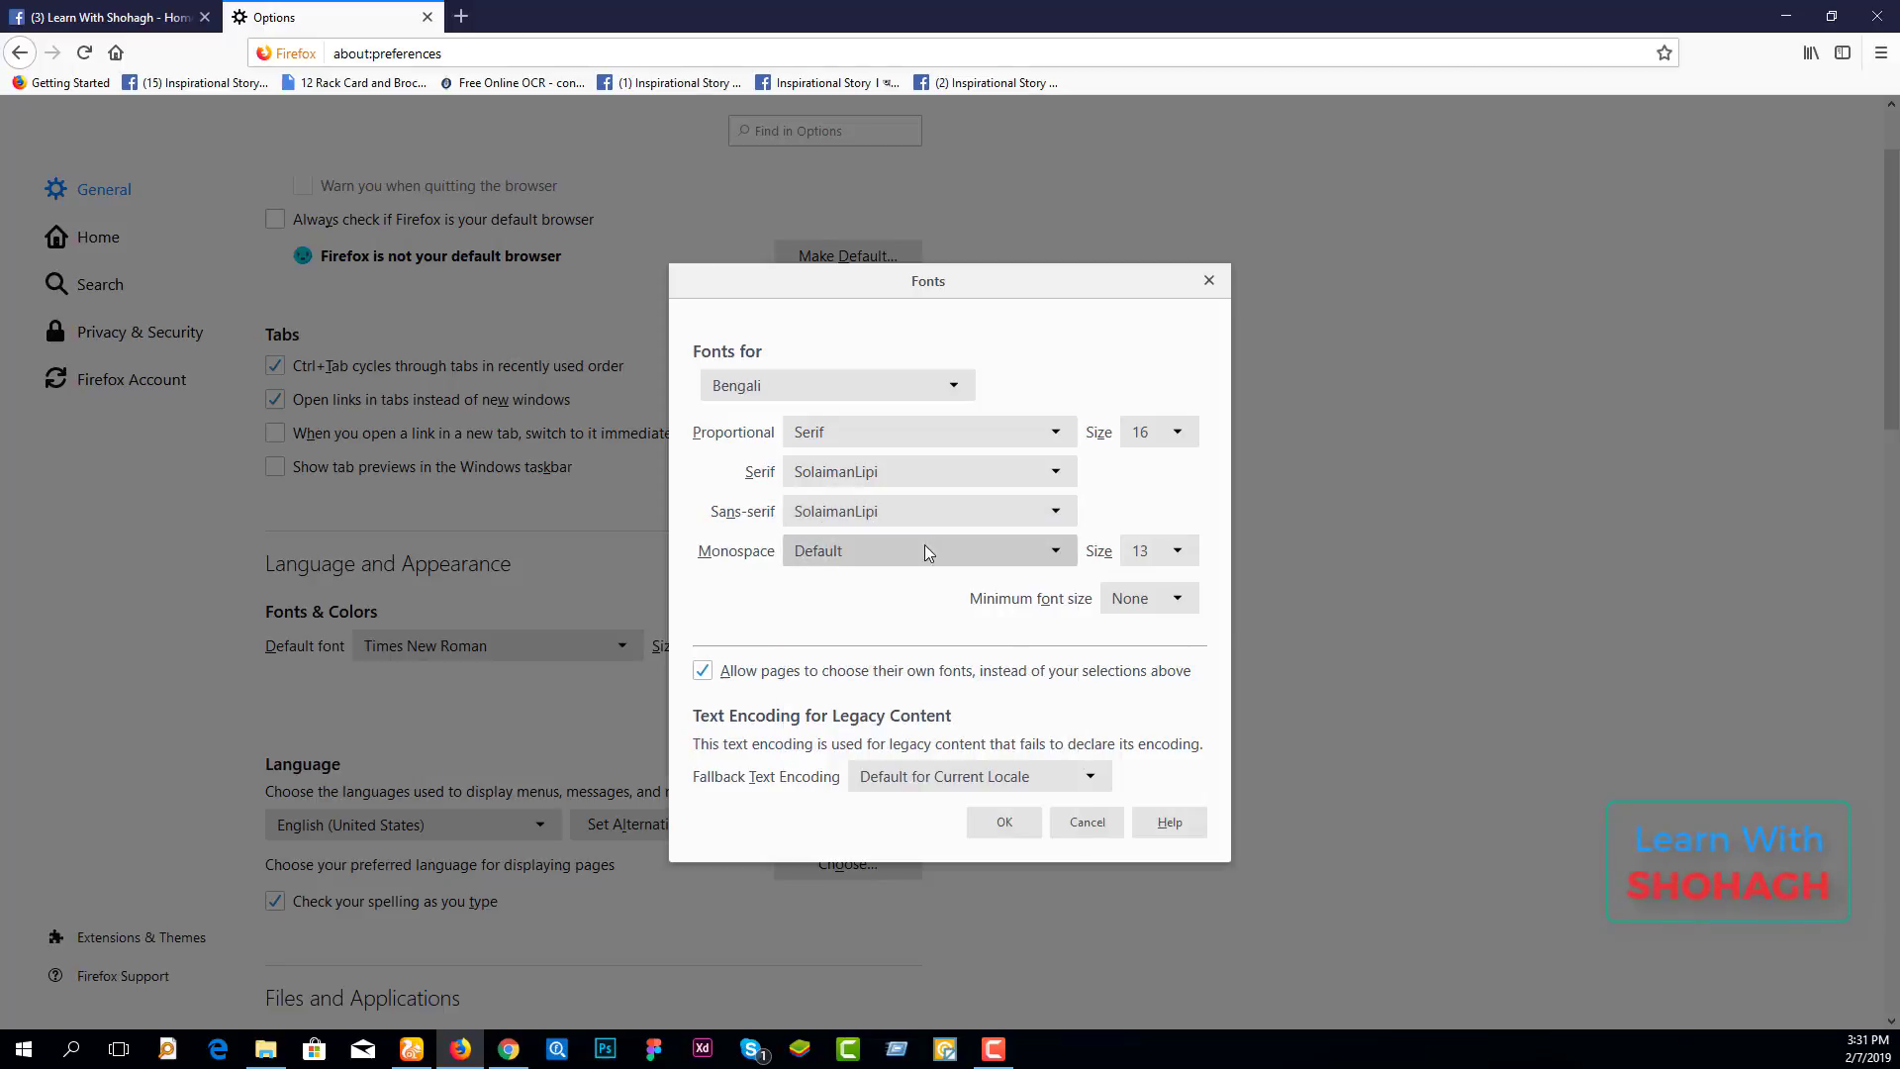
click(1166, 557)
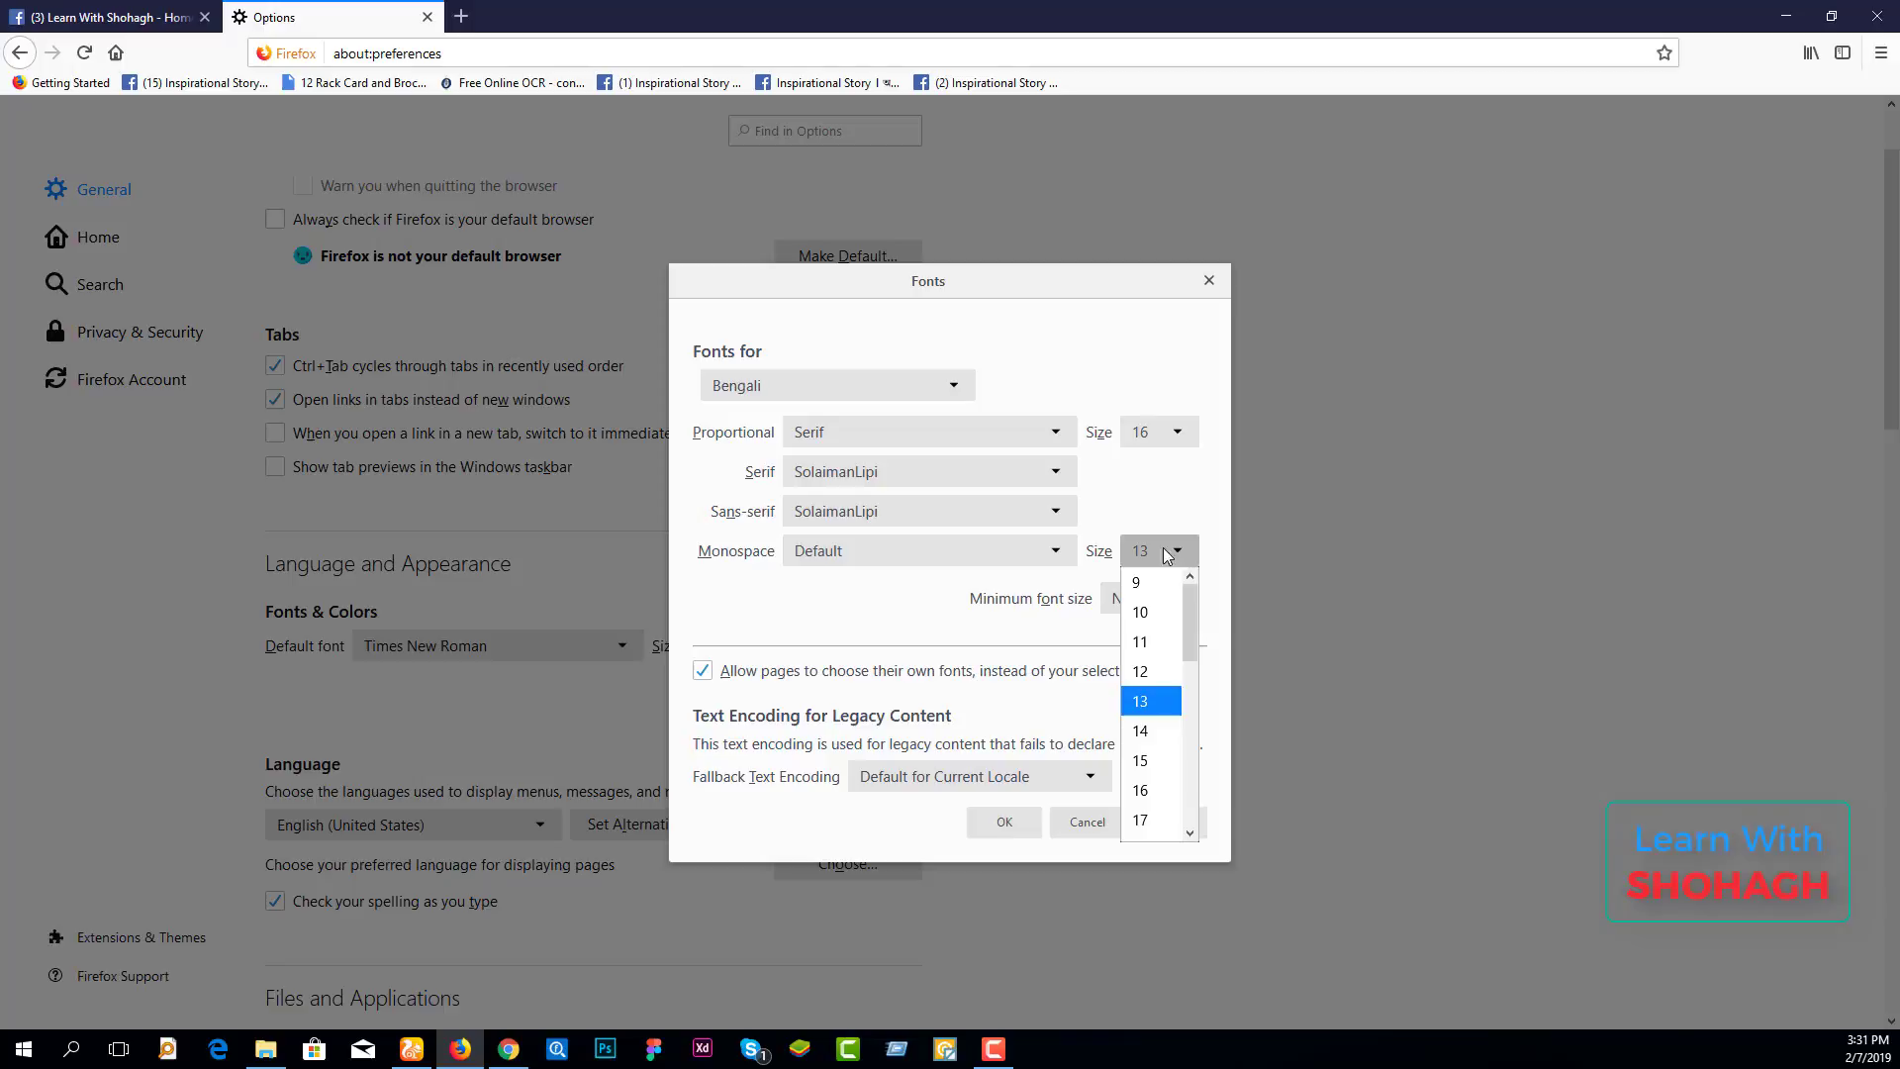
click(1155, 437)
- Confirm the Bengali font settings and return to the Facebook tab
click(1011, 831)
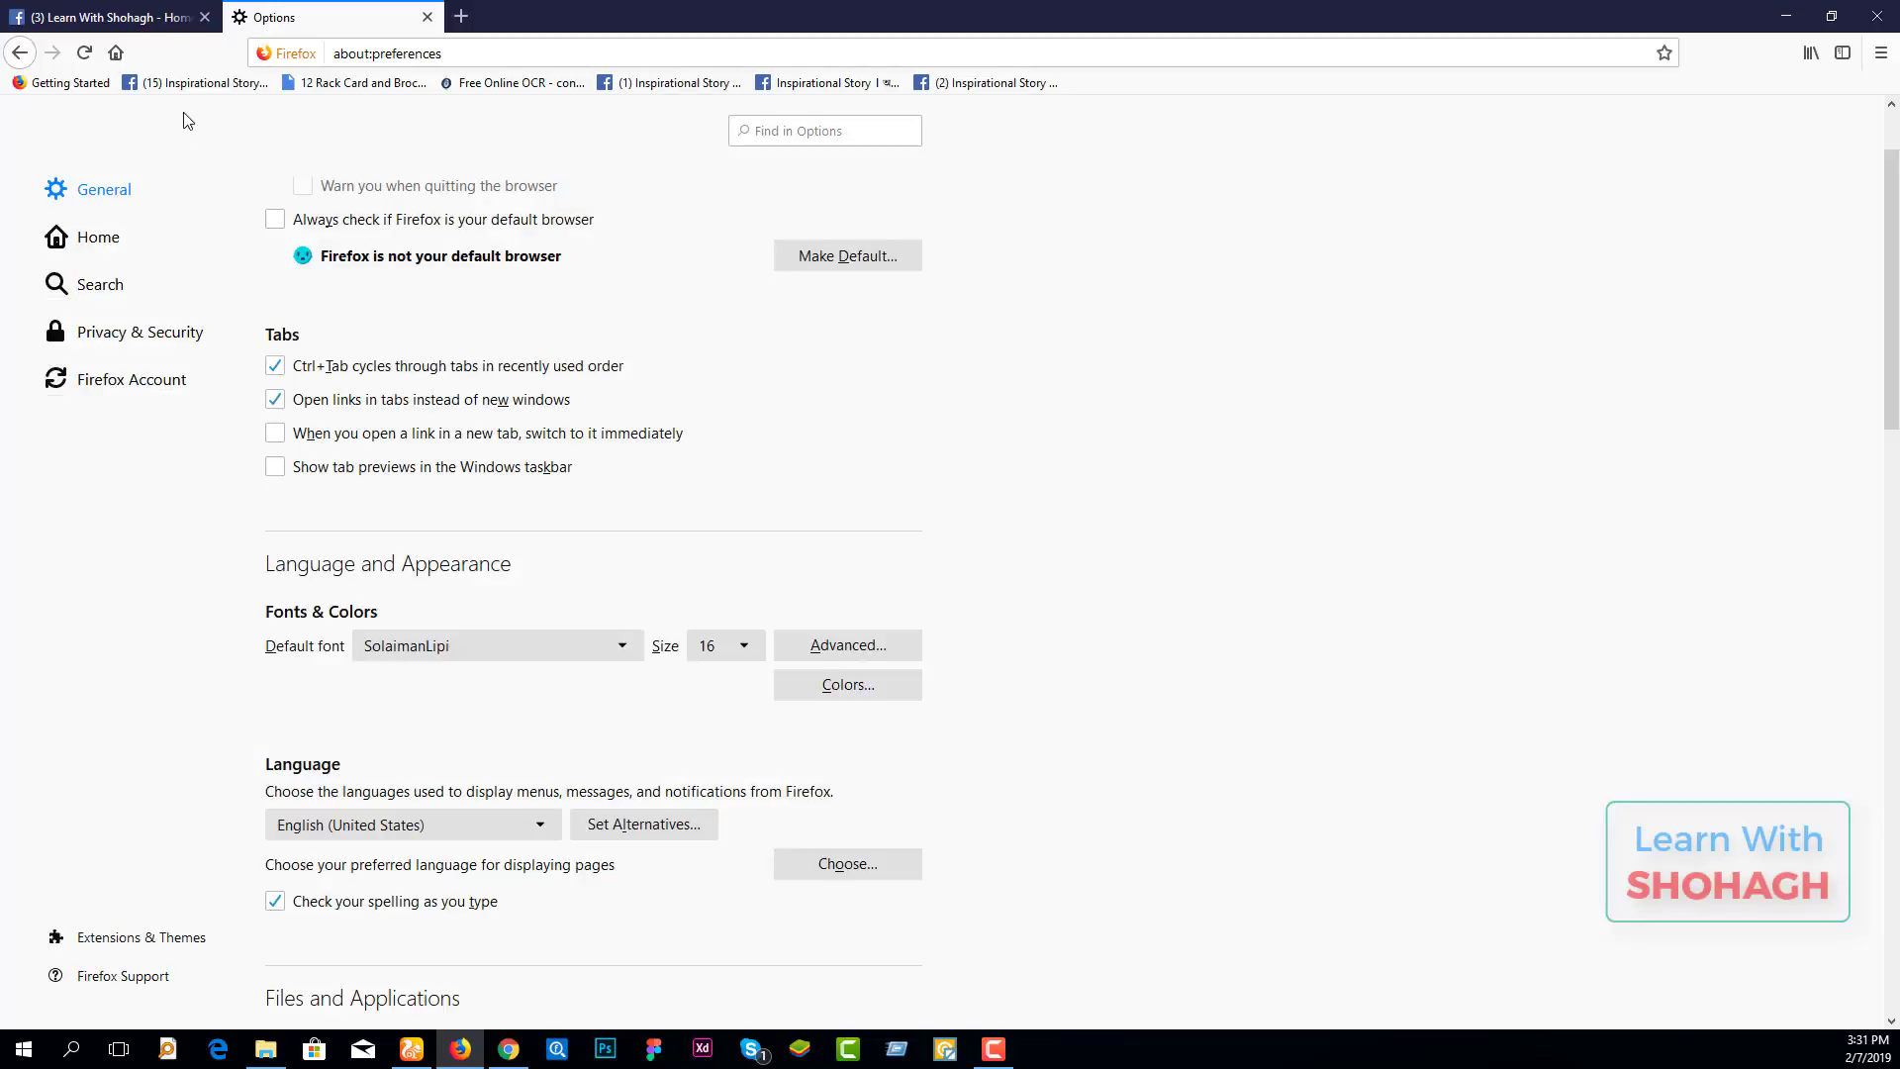
key(ctrl+Tab)
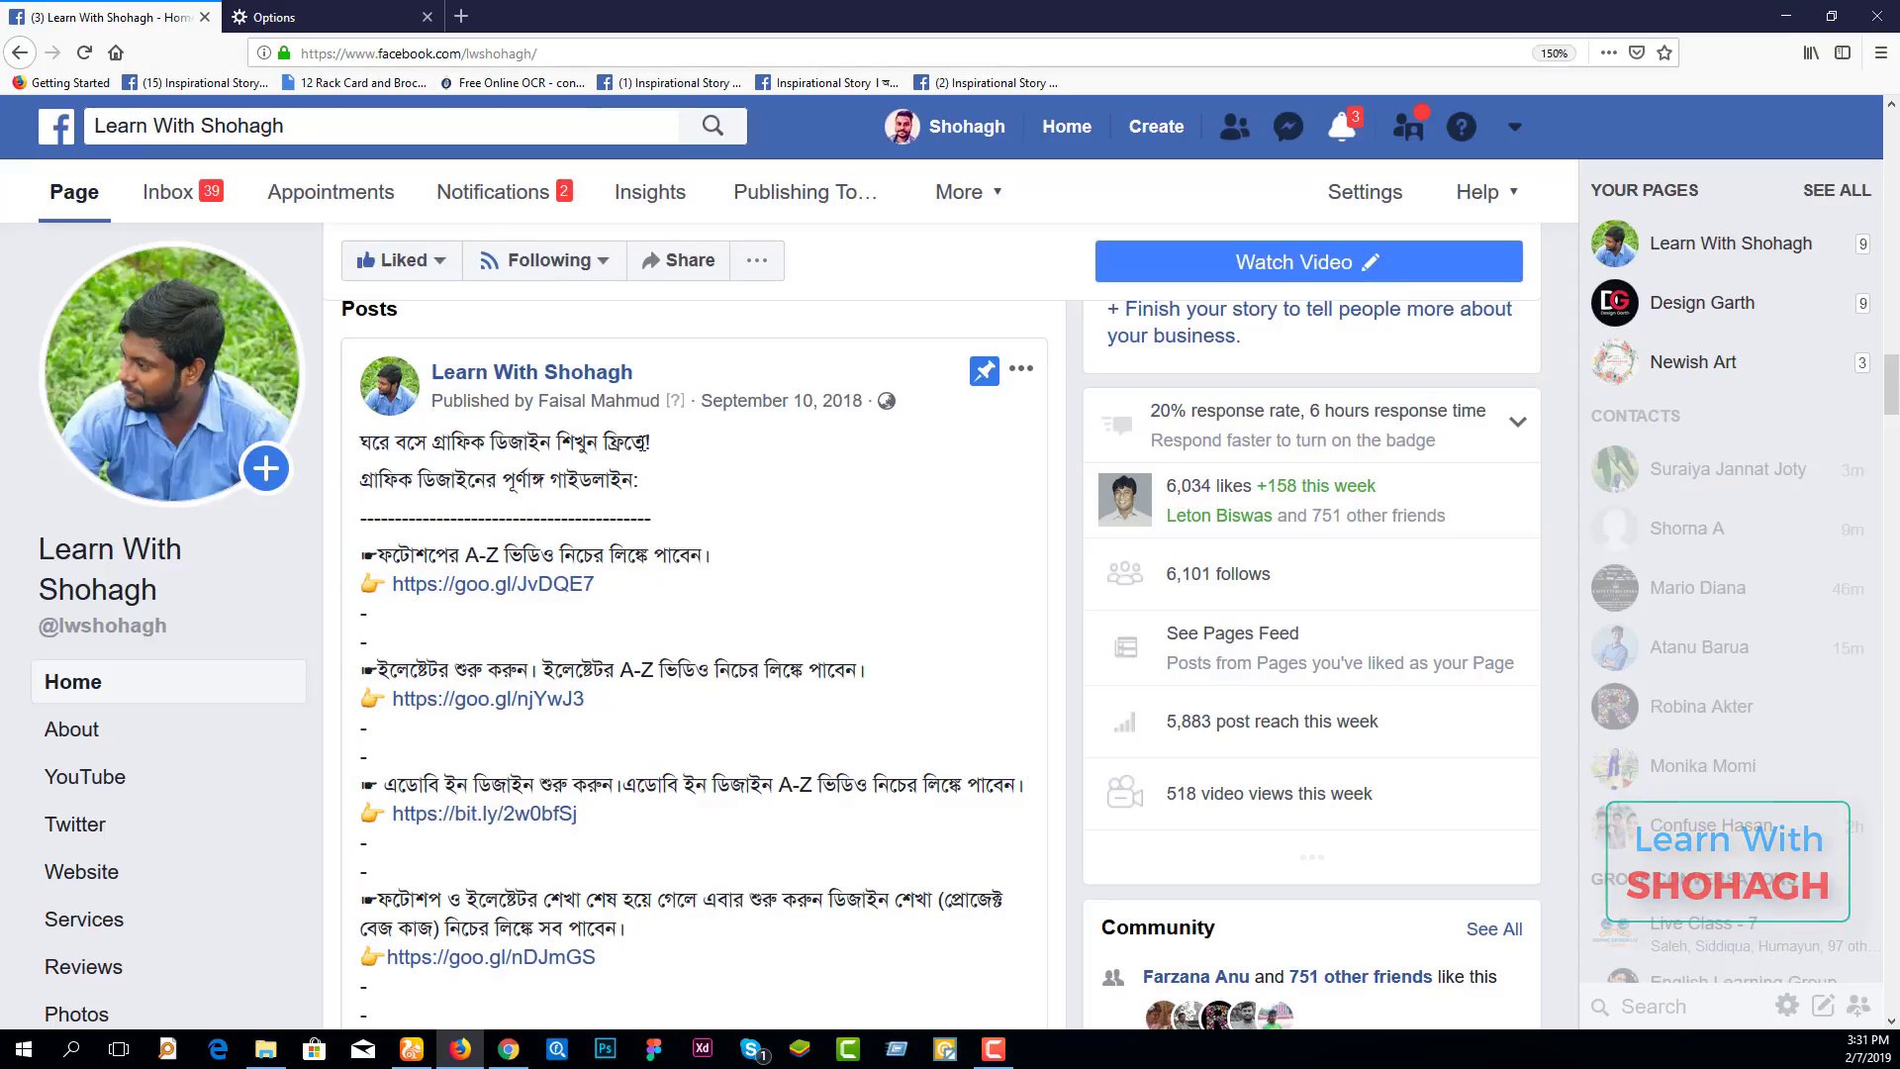